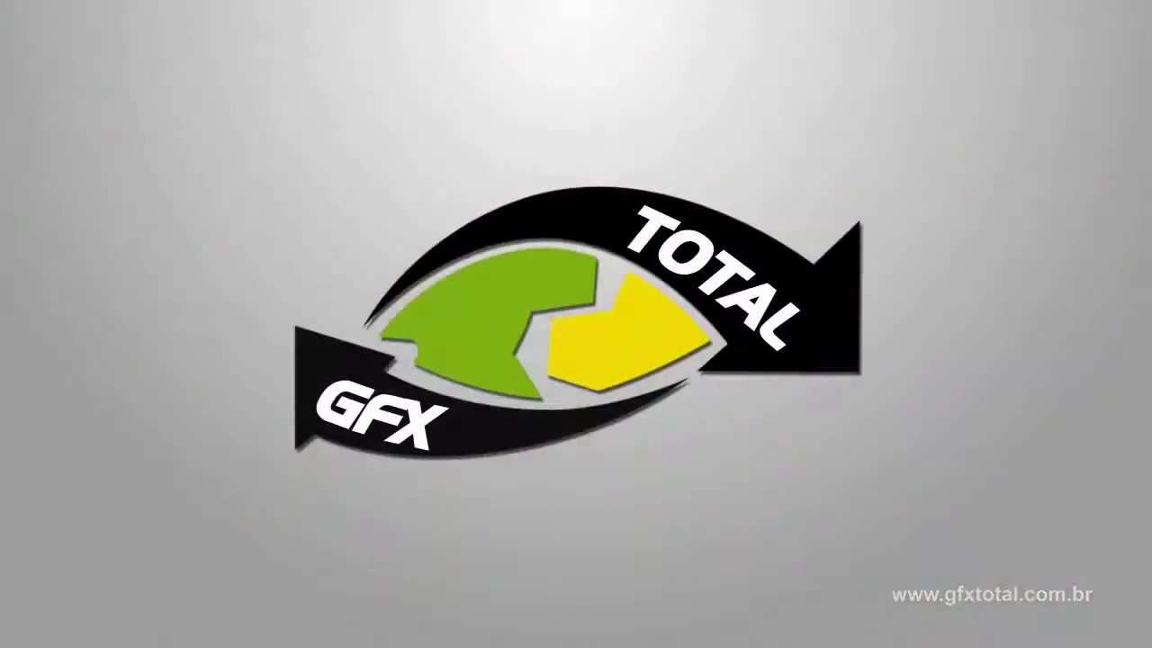
Add six more dot copies with Transform Again, then merge all ten ellipse layers into one
key(ctrl+alt+shift+t)
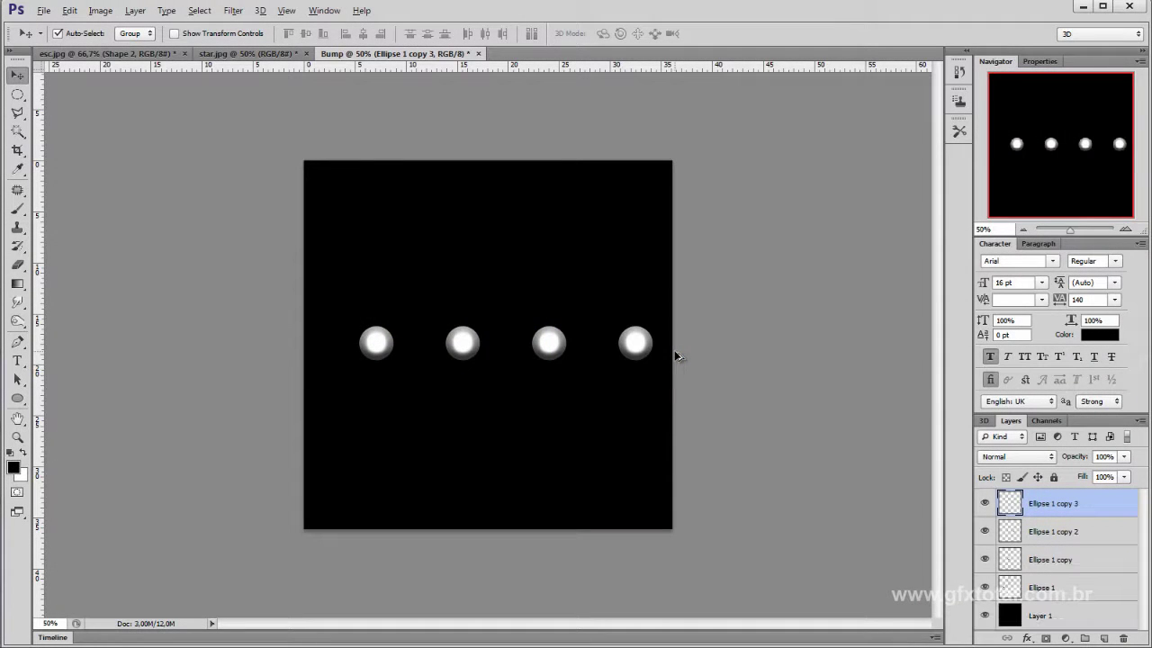
key(ctrl+alt+shift+t)
key(ctrl+alt+shift+t)
key(ctrl+alt+shift+t)
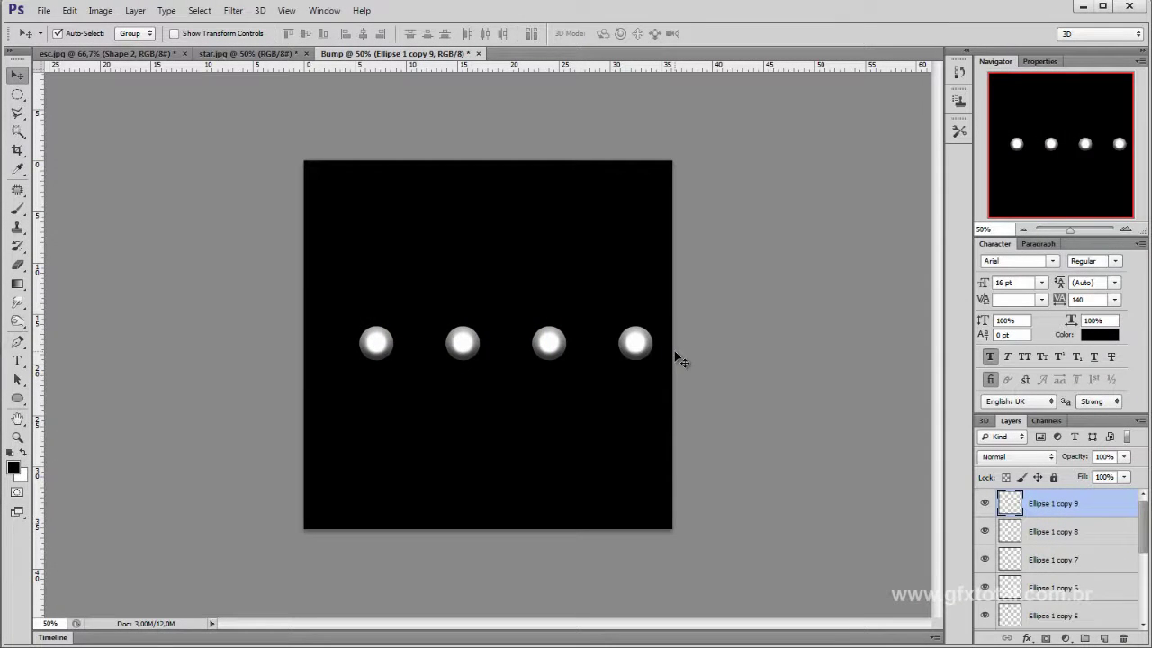
scroll(1048, 549, down, 5)
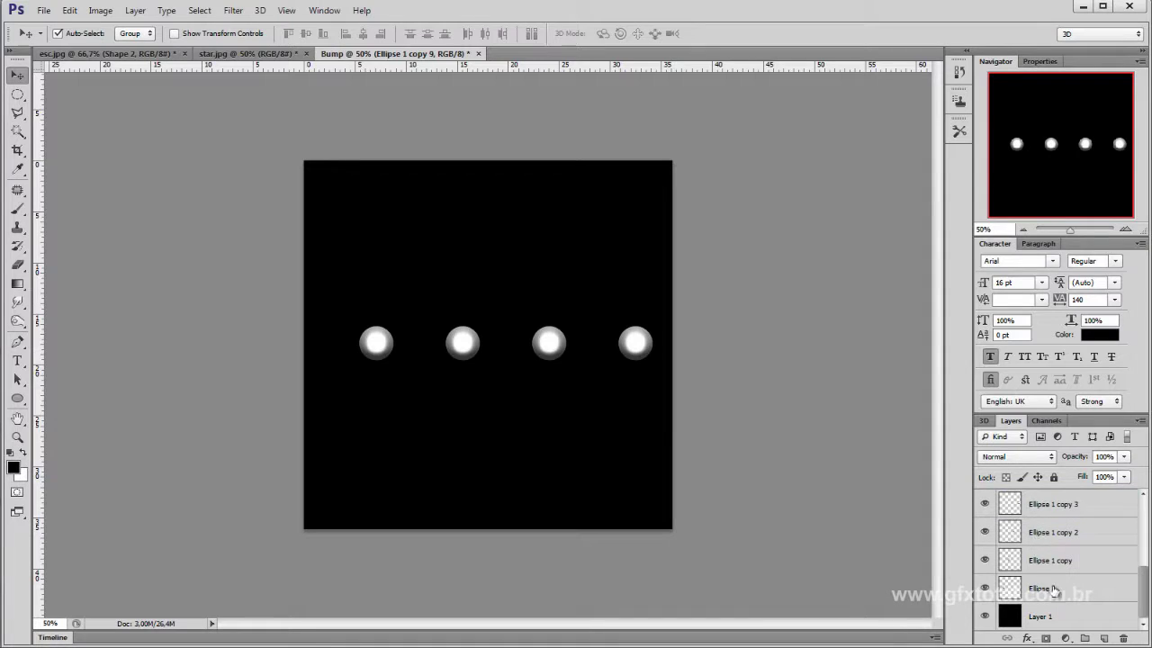
shift+click(1044, 589)
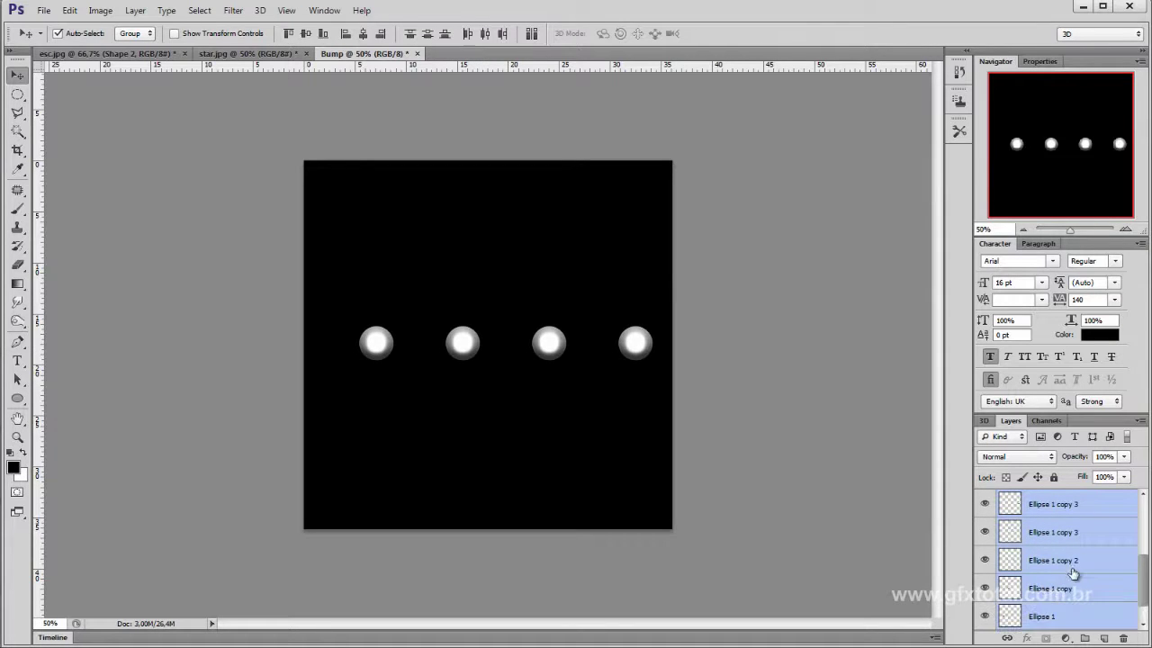
scroll(1075, 574, up, 1)
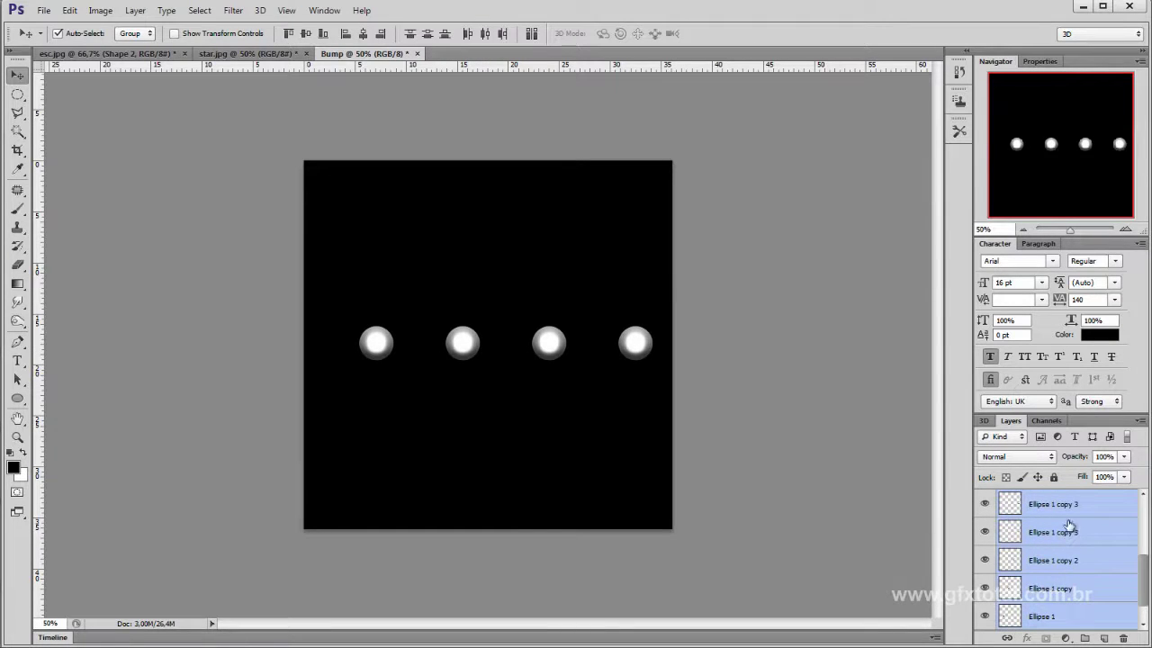
double_click(1001, 244)
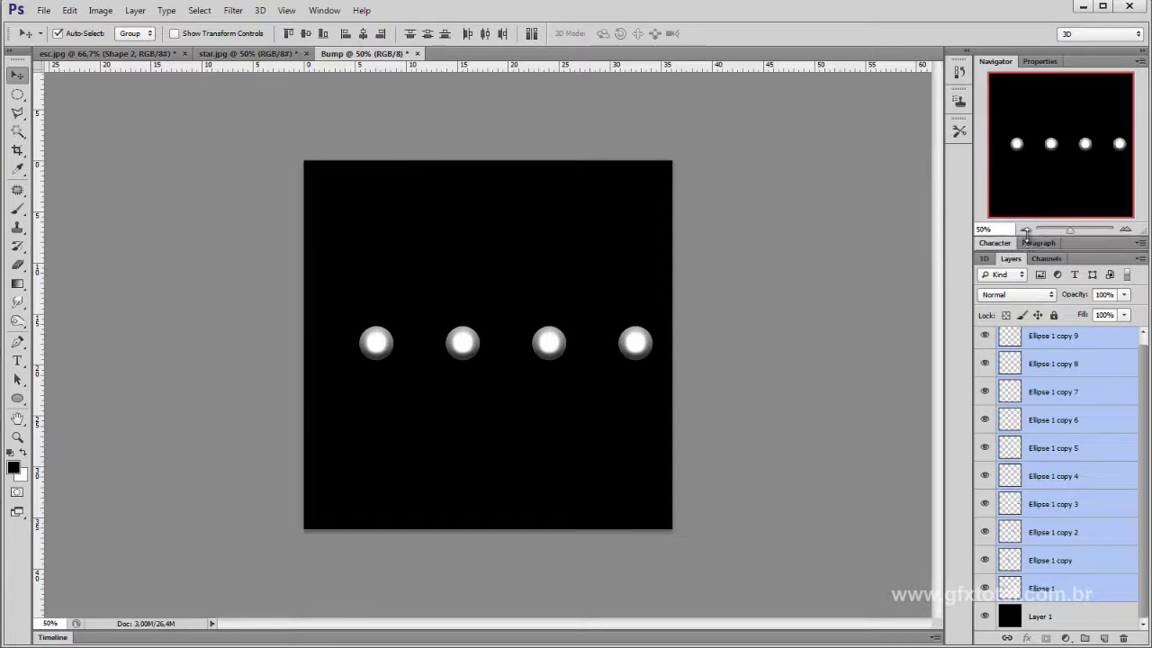
drag(1026, 243, 1022, 146)
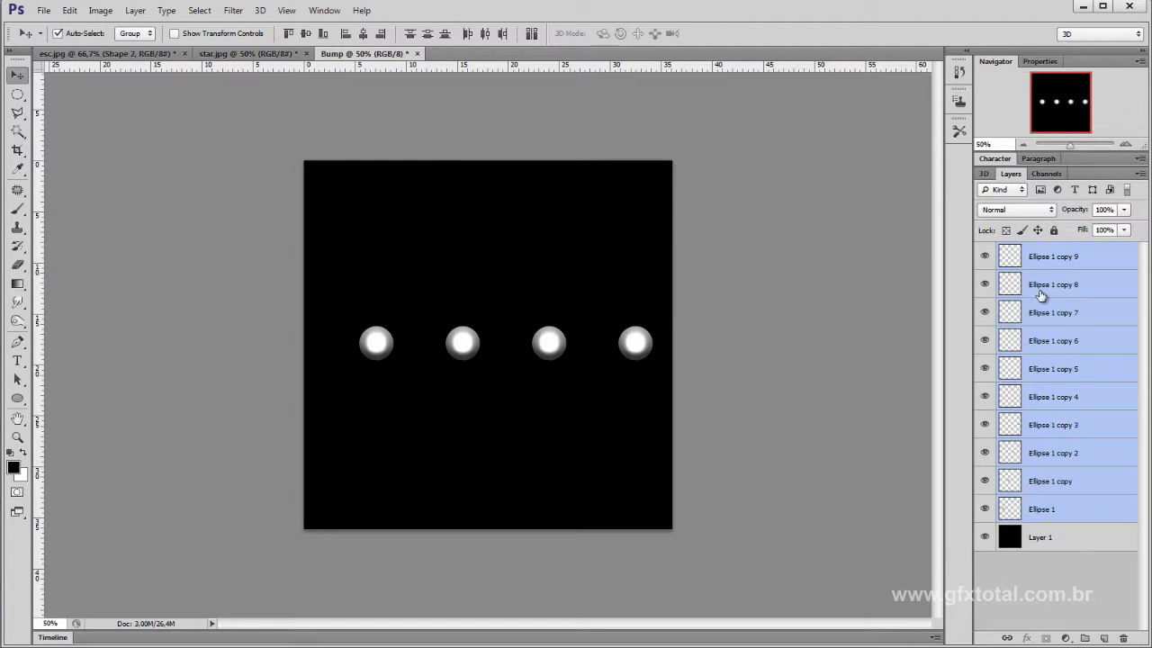
key(ctrl+e)
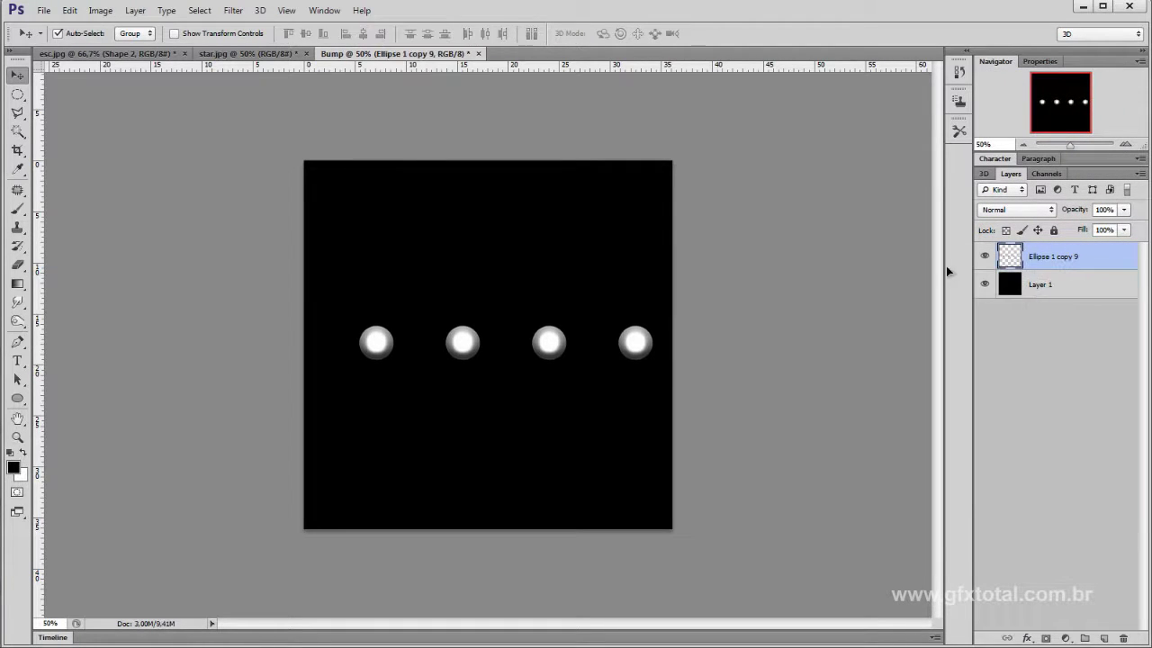
Move the merged dot row to the top edge of the canvas, discarding a trial resize
mouse_move(212, 221)
mouse_down()
mouse_move(325, 301)
mouse_move(635, 336)
mouse_move(463, 316)
mouse_move(582, 226)
mouse_move(507, 205)
mouse_move(175, 368)
mouse_move(90, 278)
mouse_move(404, 285)
mouse_up()
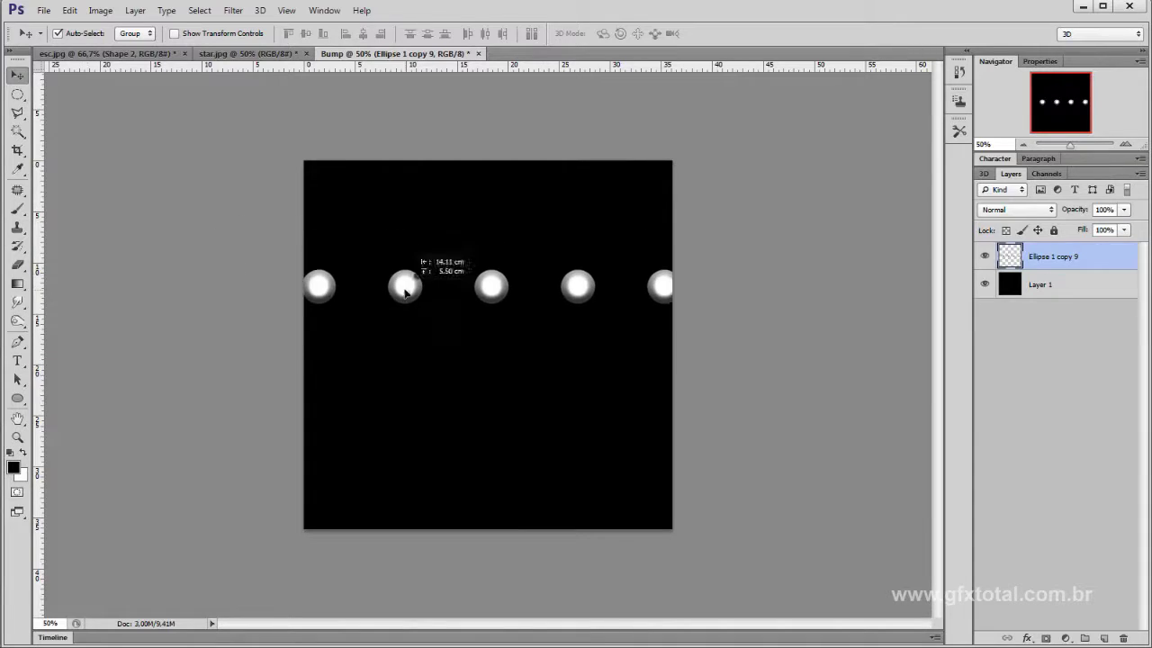
key(ctrl+t)
mouse_move(219, 267)
mouse_down()
mouse_move(454, 387)
mouse_move(553, 299)
mouse_move(432, 260)
mouse_up()
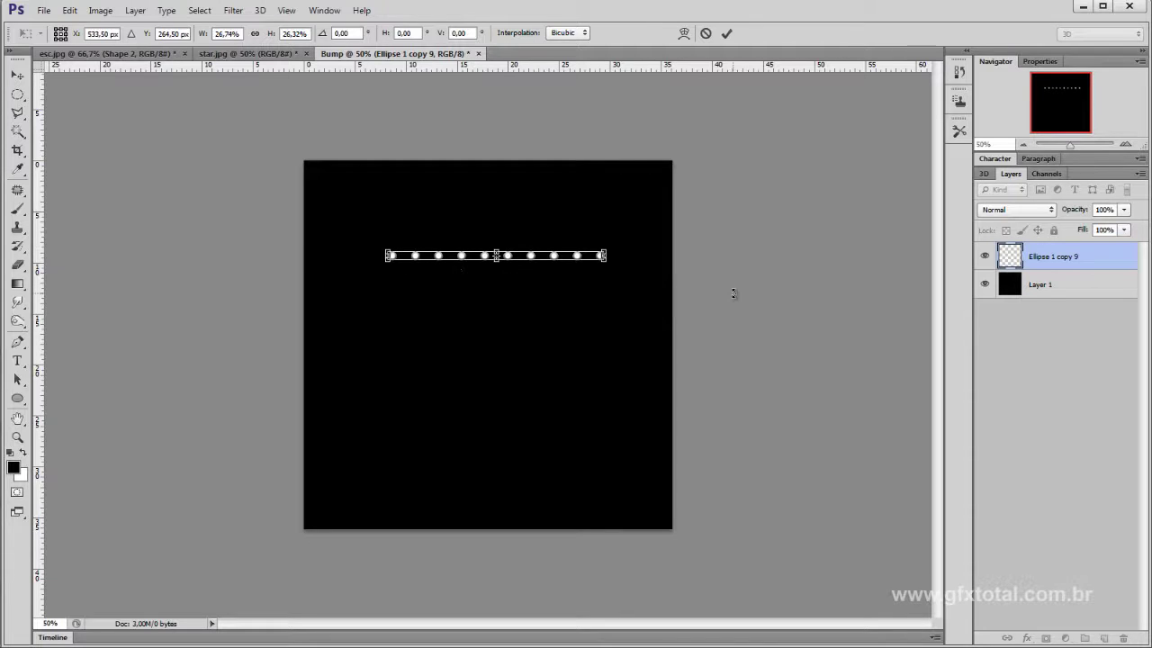
click(18, 75)
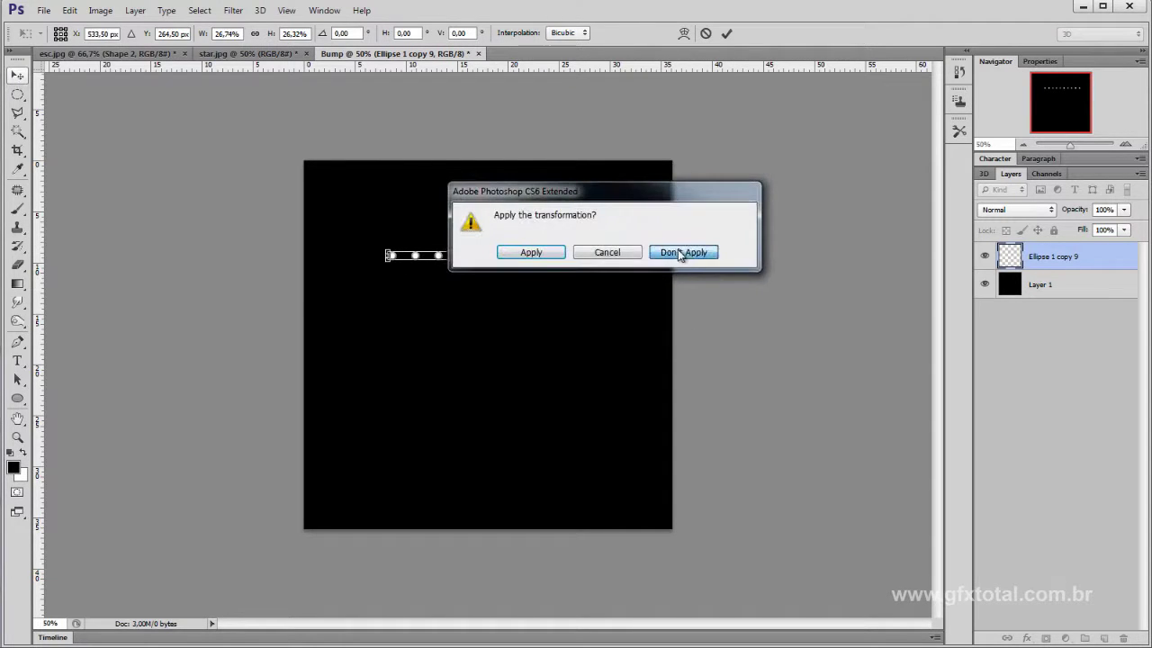
click(681, 254)
mouse_move(496, 291)
mouse_down()
mouse_move(608, 209)
mouse_move(607, 189)
mouse_up()
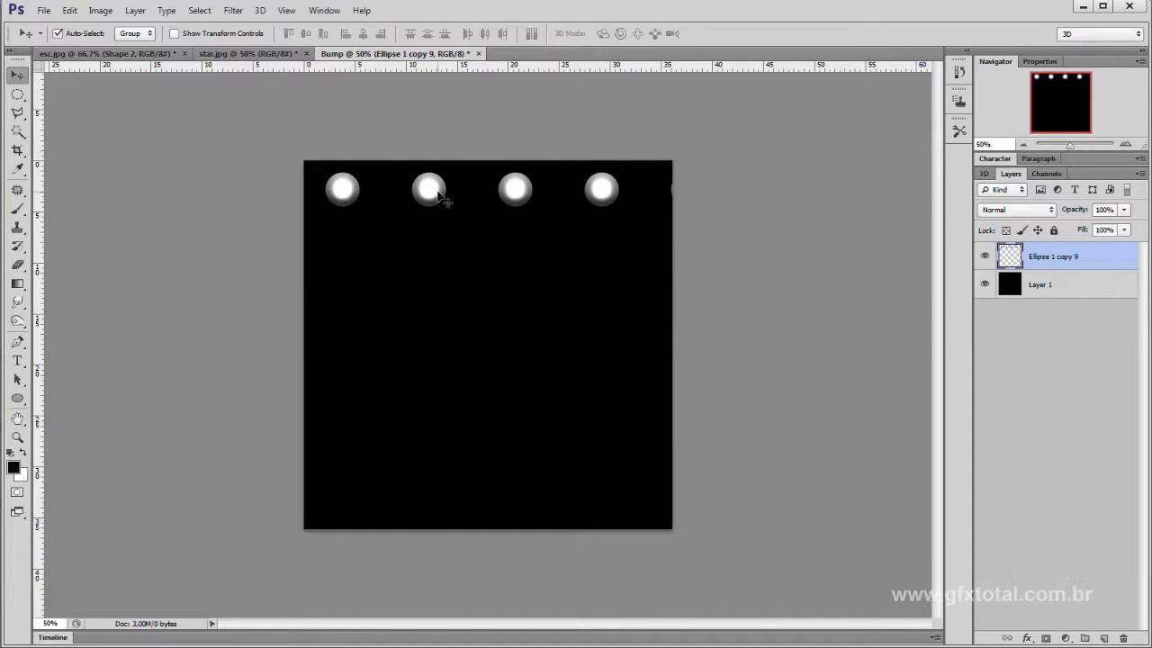
Duplicate the dot row, offset the copy down-right, and merge both rows into one layer
drag(433, 194, 429, 204)
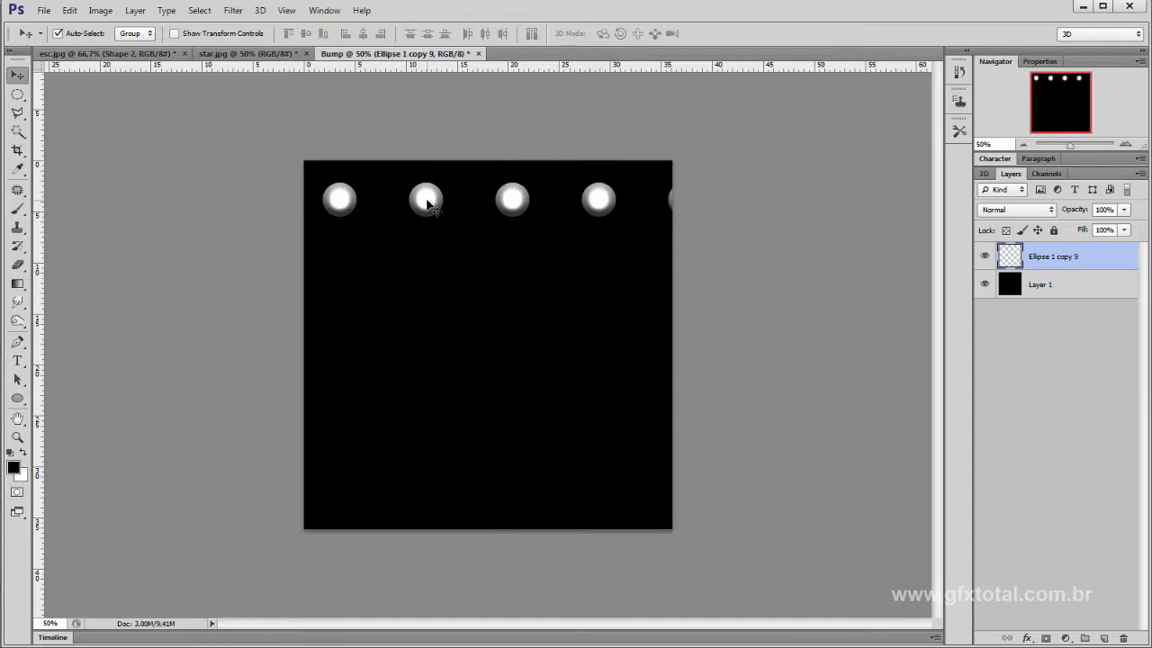
key(ctrl+j)
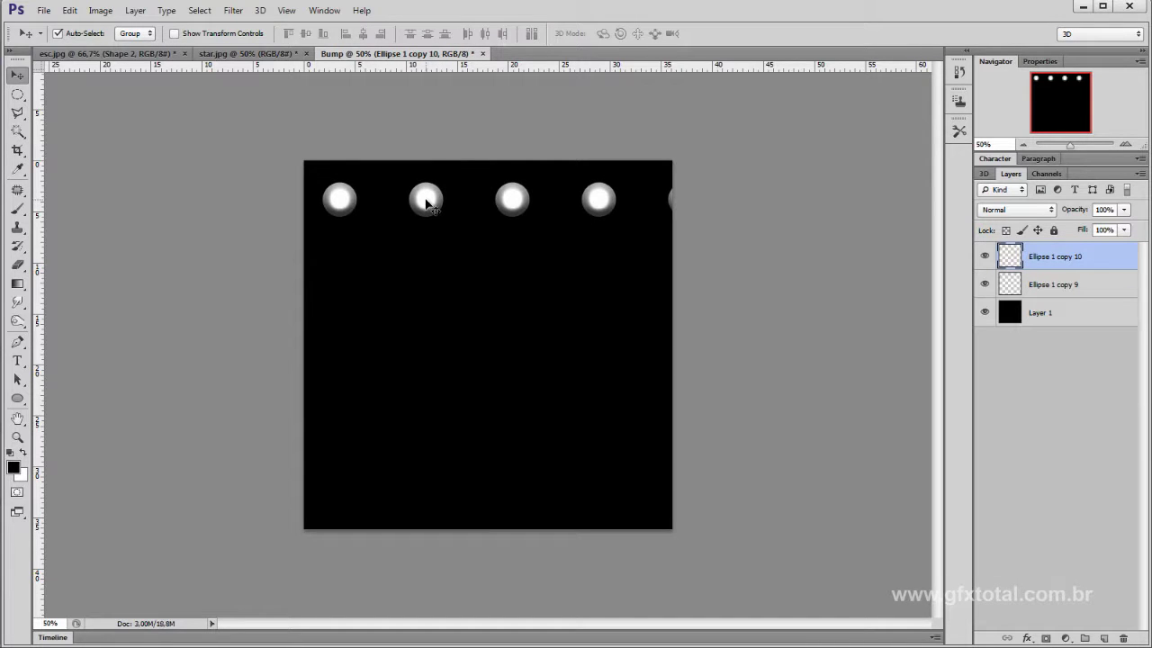
drag(427, 203, 471, 258)
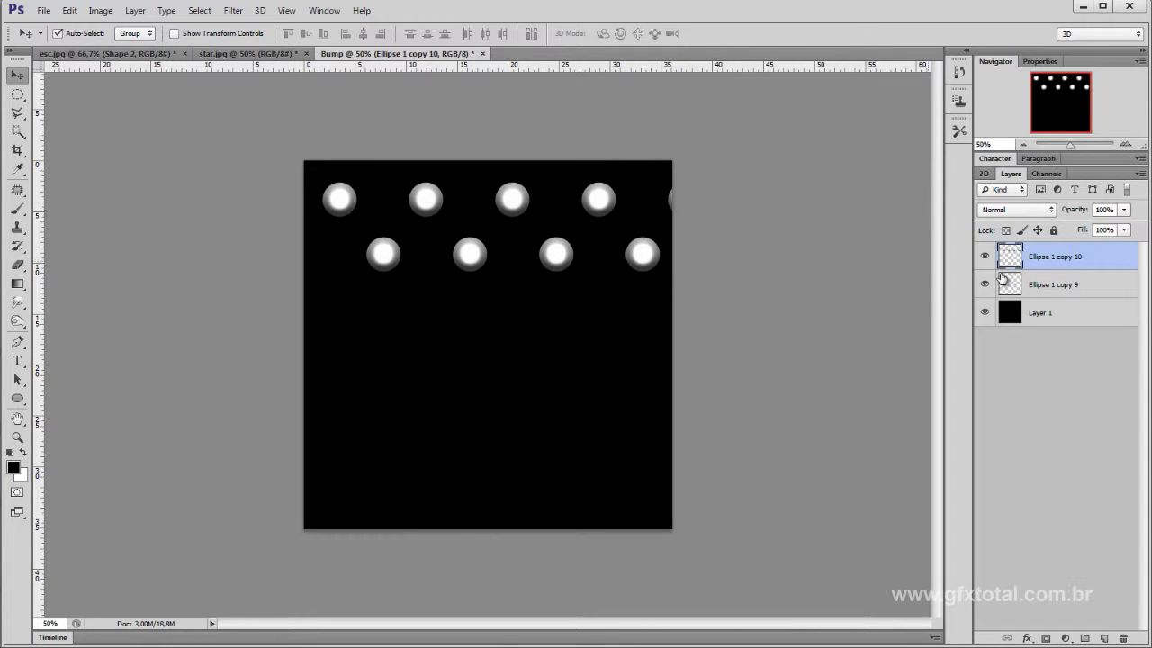
shift+click(1050, 284)
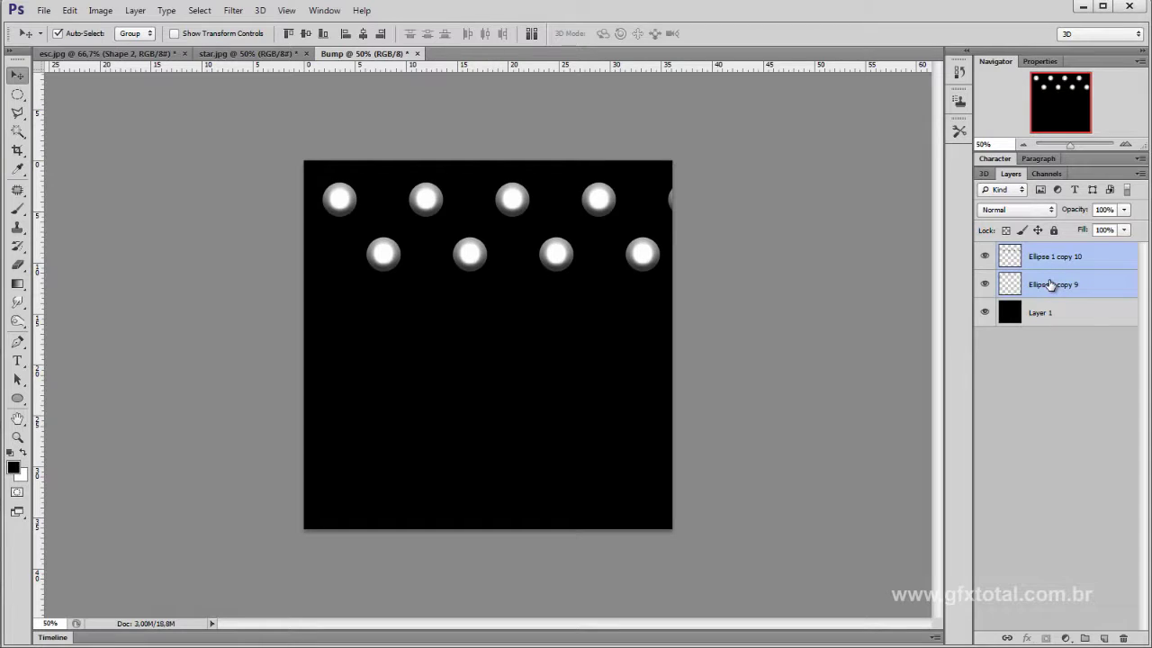
key(ctrl+e)
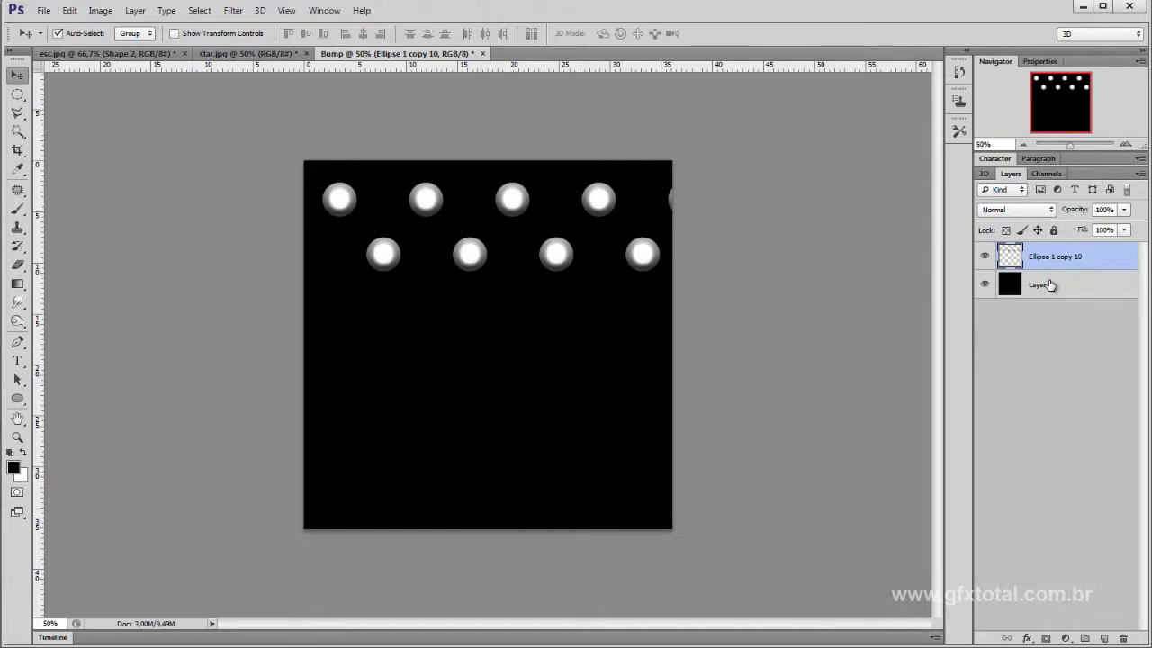
Duplicate the two rows, shift the copy down with Shift+Down, and repeat for two more rows
key(ctrl+j)
key(ctrl+t)
key(shift+Down)
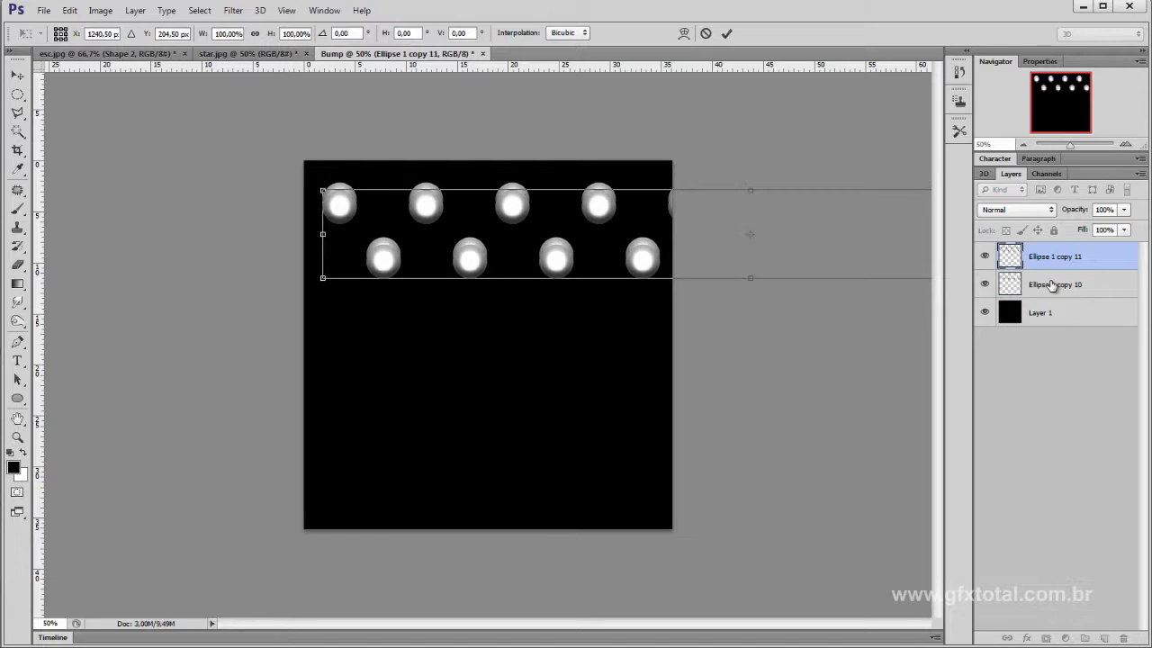
key(shift+Down)
key(shift+Down)
key(shift+Down)
key(shift+Down)
key(shift+Down)
key(shift+Down)
key(shift+Down)
key(shift+Down)
key(shift+Down)
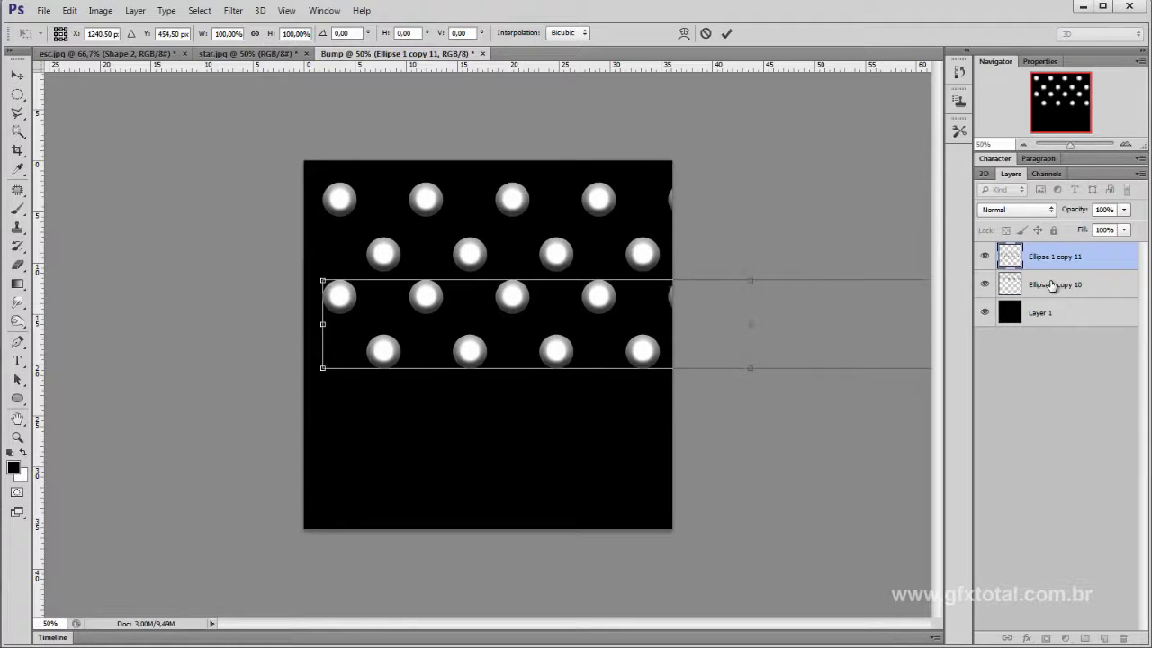
key(shift+Down)
key(shift+Down)
key(Return)
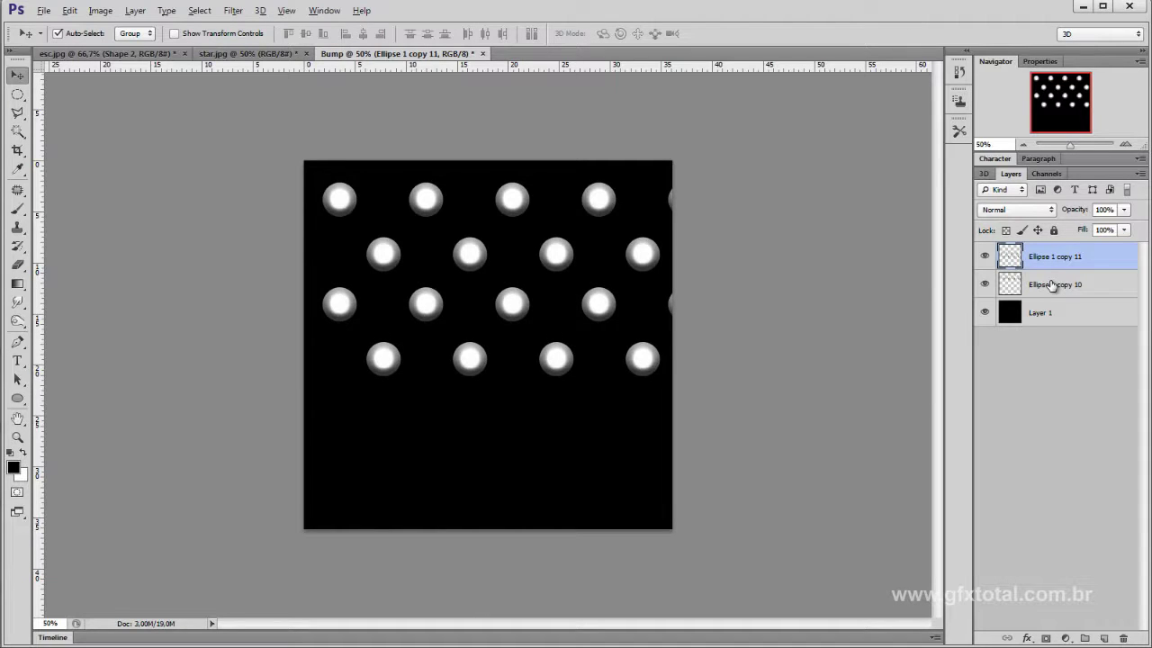
key(ctrl+shift+alt+t)
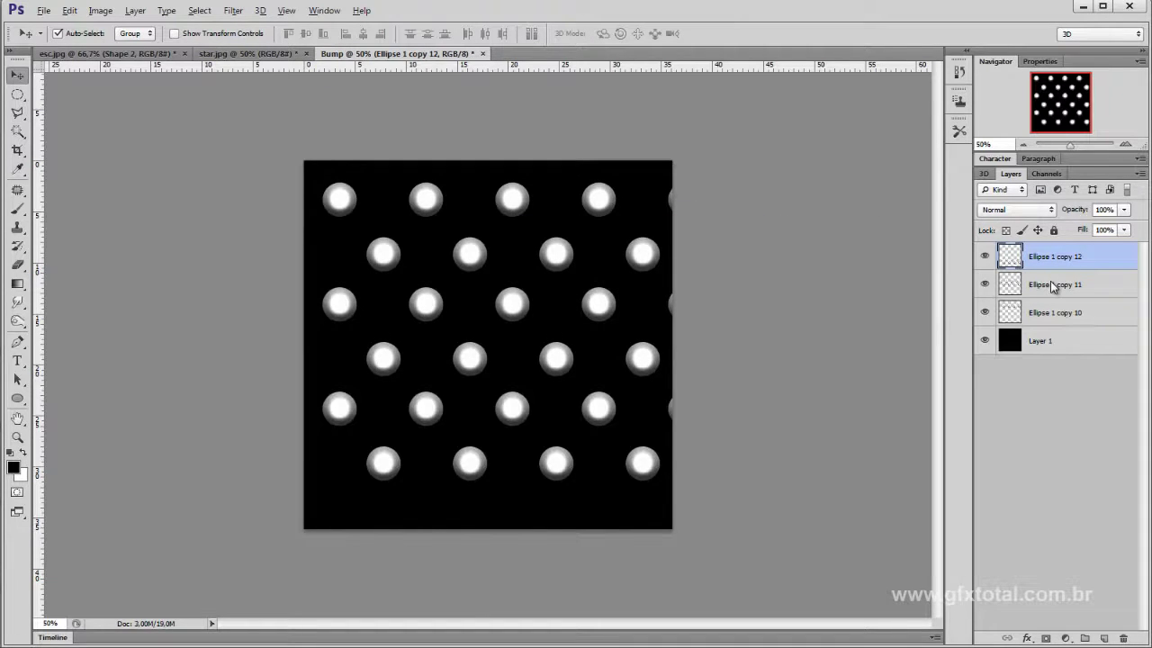
Merge the three row layers (copies 10–12) into one and drag the pattern down-left
click(1049, 315)
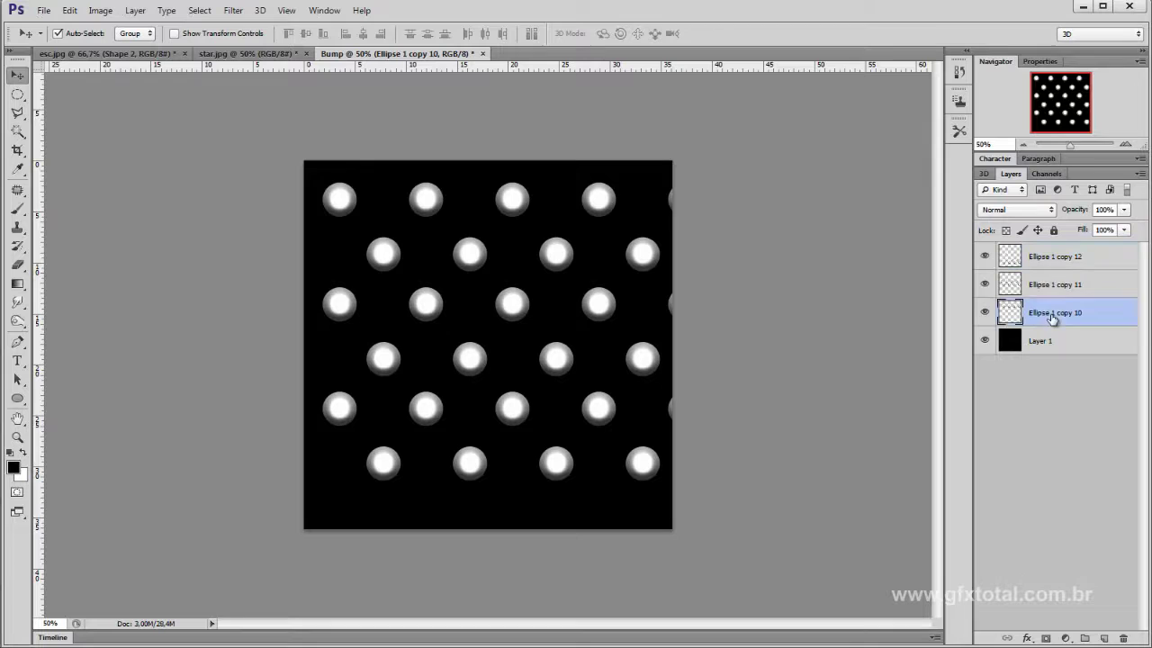
shift+click(1044, 260)
key(ctrl+e)
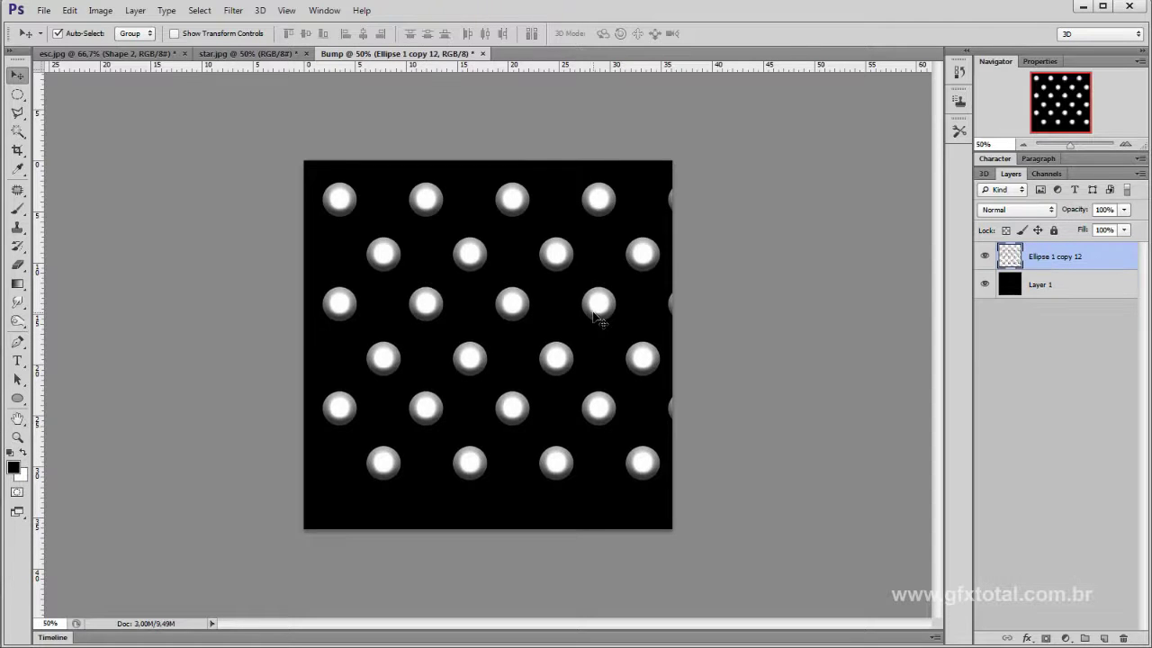
mouse_move(598, 315)
mouse_down()
mouse_move(347, 439)
mouse_move(264, 265)
mouse_up()
Duplicate the dot pattern and move the copy down to fill the bottom
key(ctrl+t)
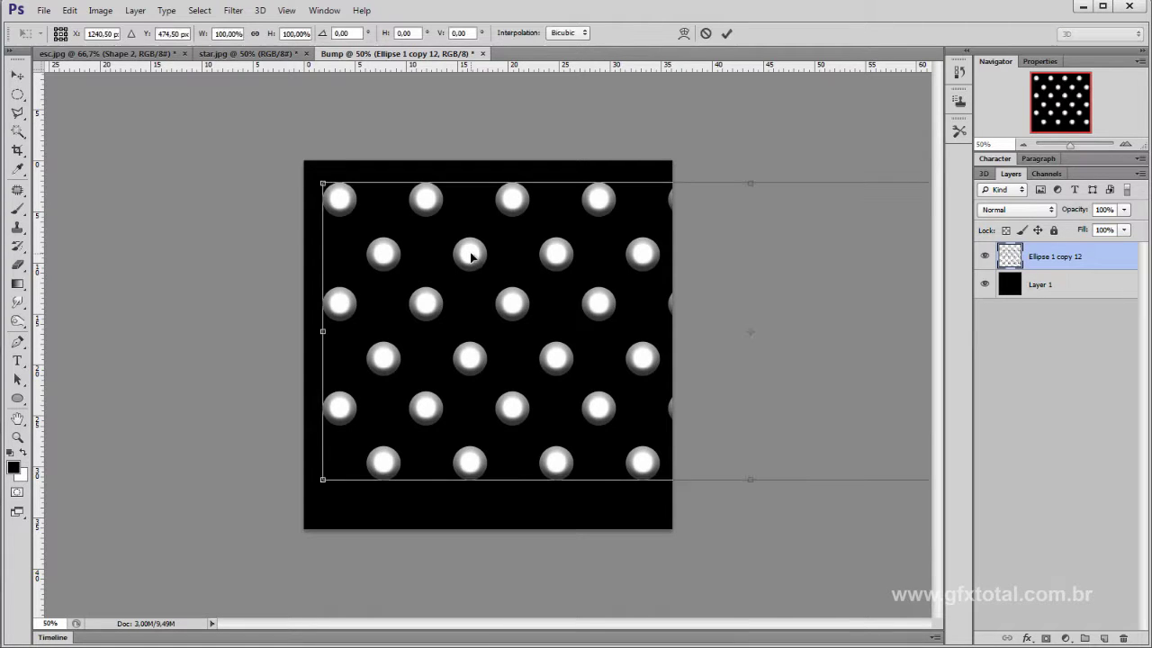
key(Return)
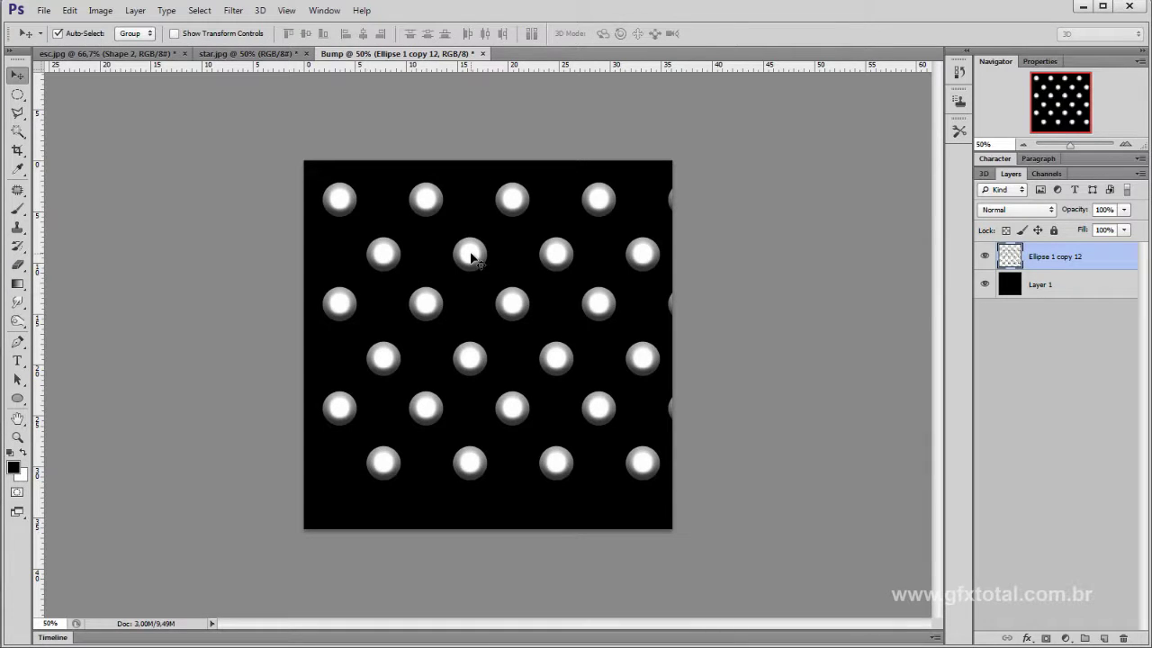
key(ctrl+j)
key(ctrl+t)
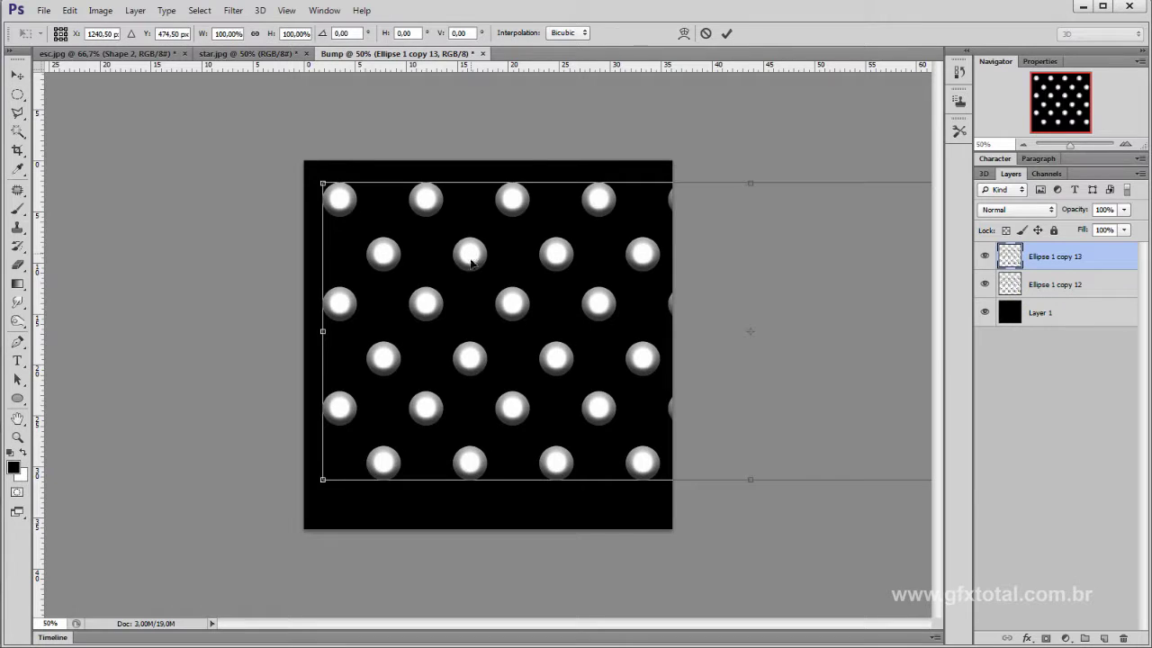
mouse_move(471, 259)
mouse_down()
mouse_move(453, 586)
mouse_move(450, 577)
mouse_up()
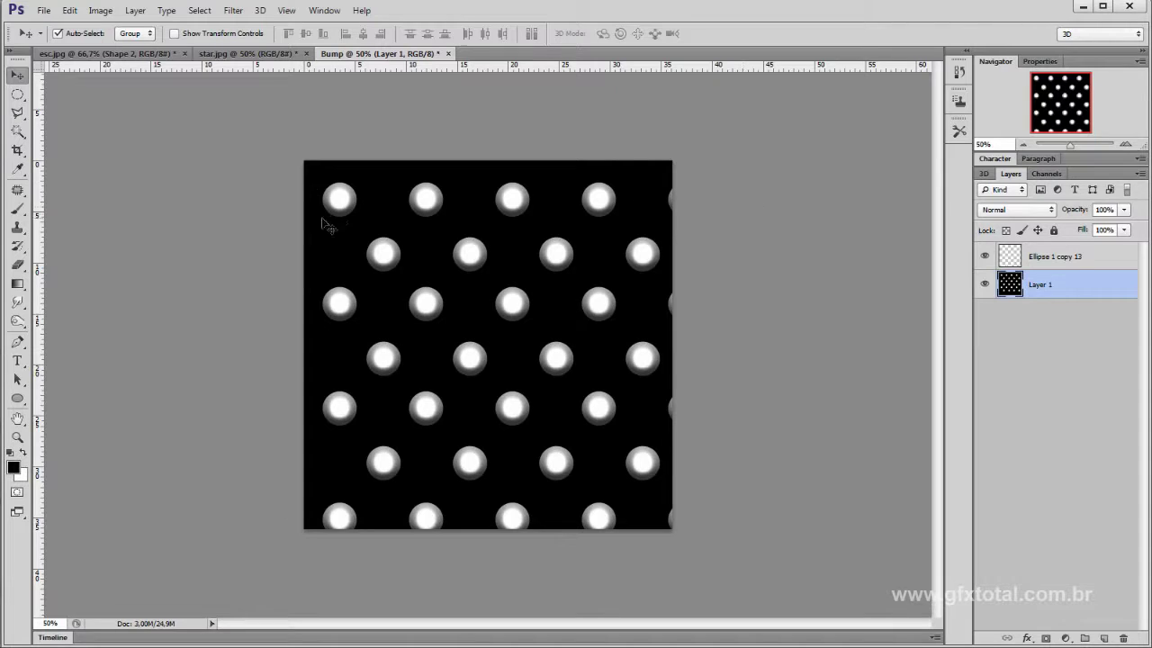
Undo a stray background move, merge both dot layers into 'Ellipse 1 copy 13', and shift it up-left
drag(342, 209, 321, 200)
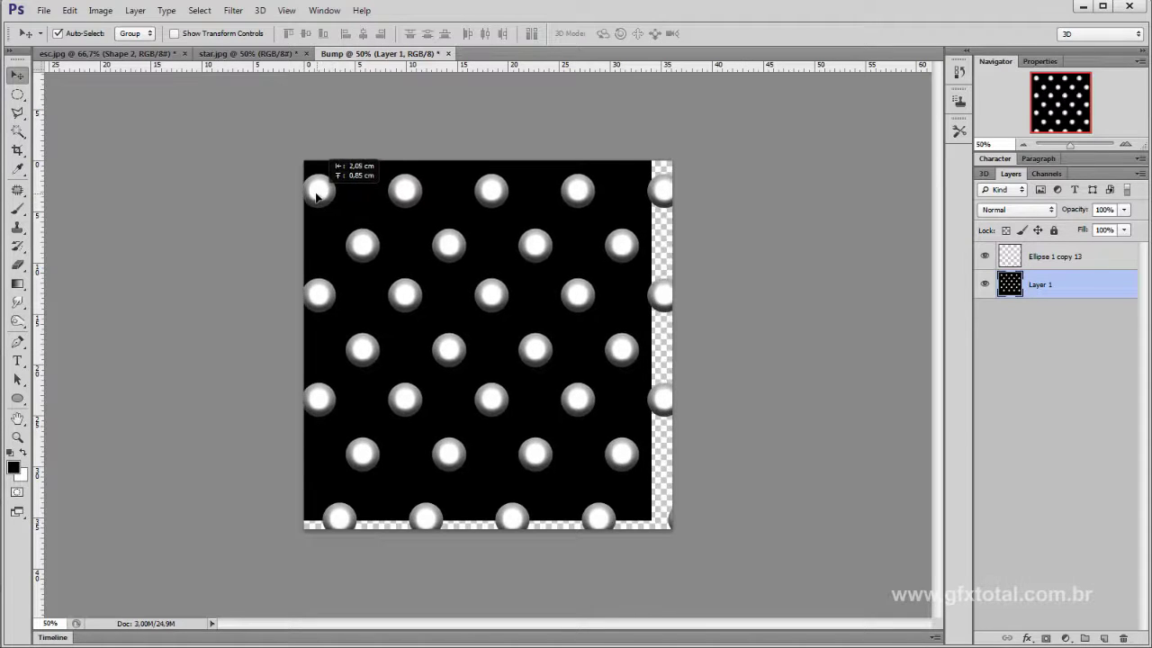
key(ctrl+alt+z)
key(ctrl+alt+z)
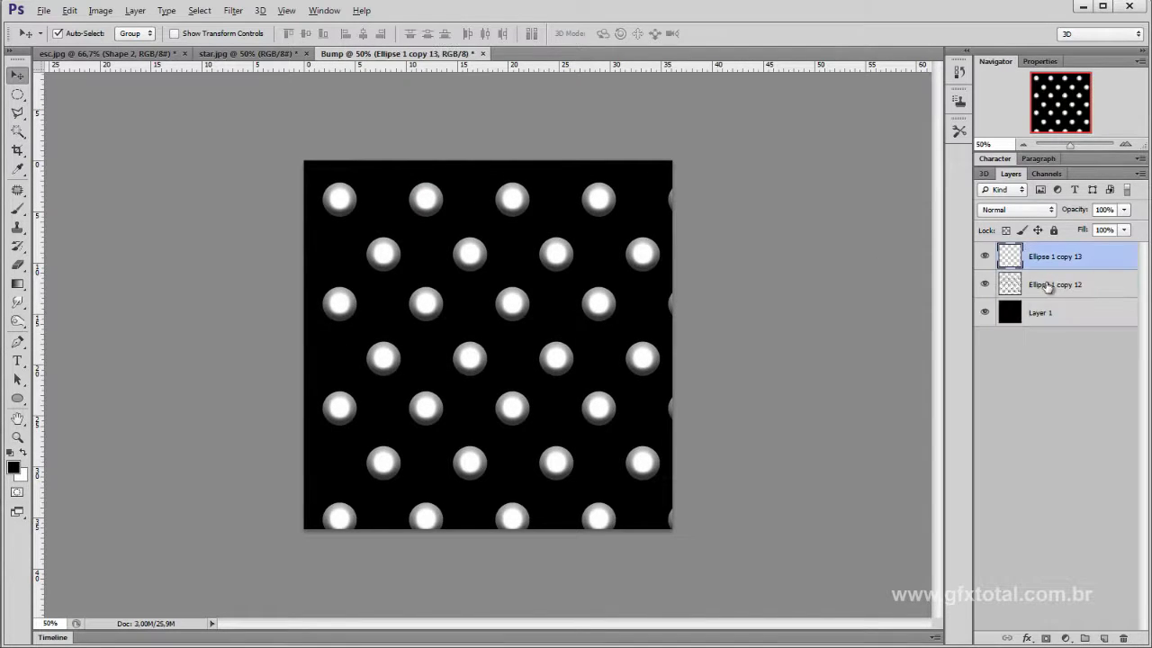
shift+click(1047, 285)
key(ctrl+e)
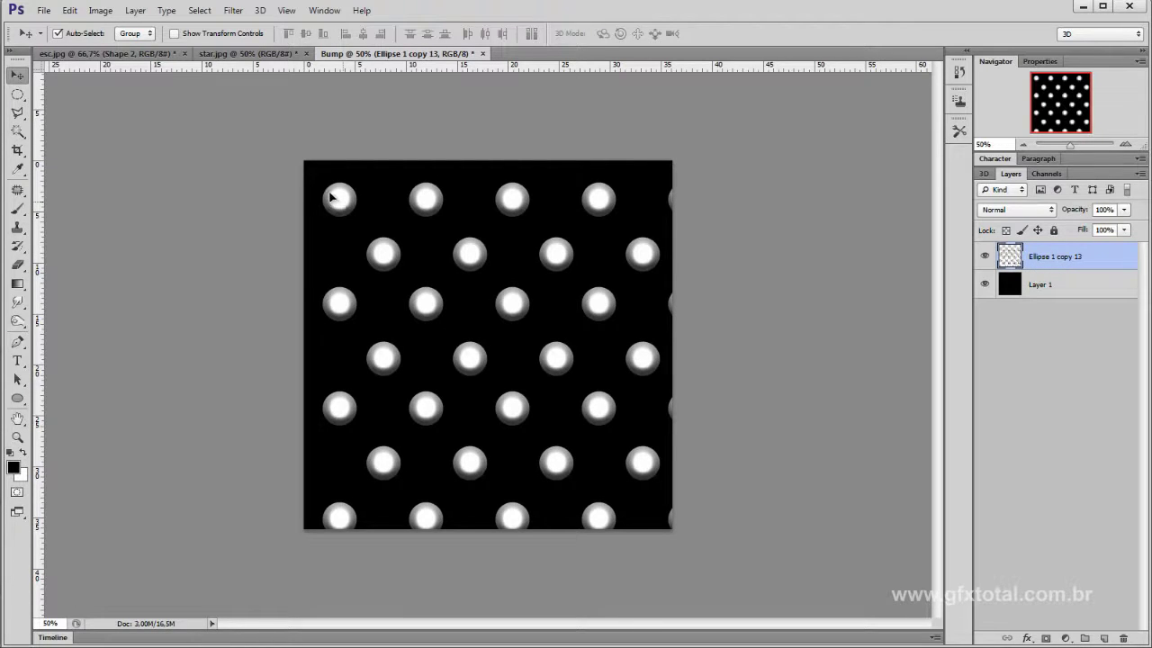
mouse_move(330, 197)
mouse_down()
mouse_move(314, 178)
mouse_move(305, 200)
mouse_up()
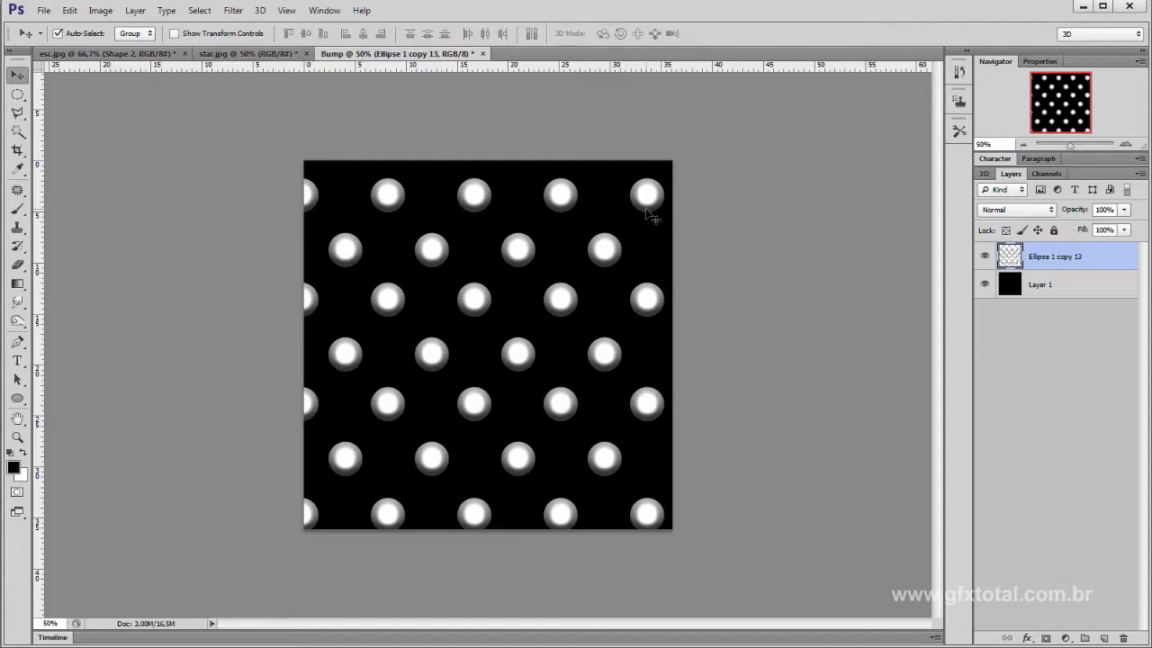
Scale the dot pattern up to about 107% with Free Transform
key(ctrl+t)
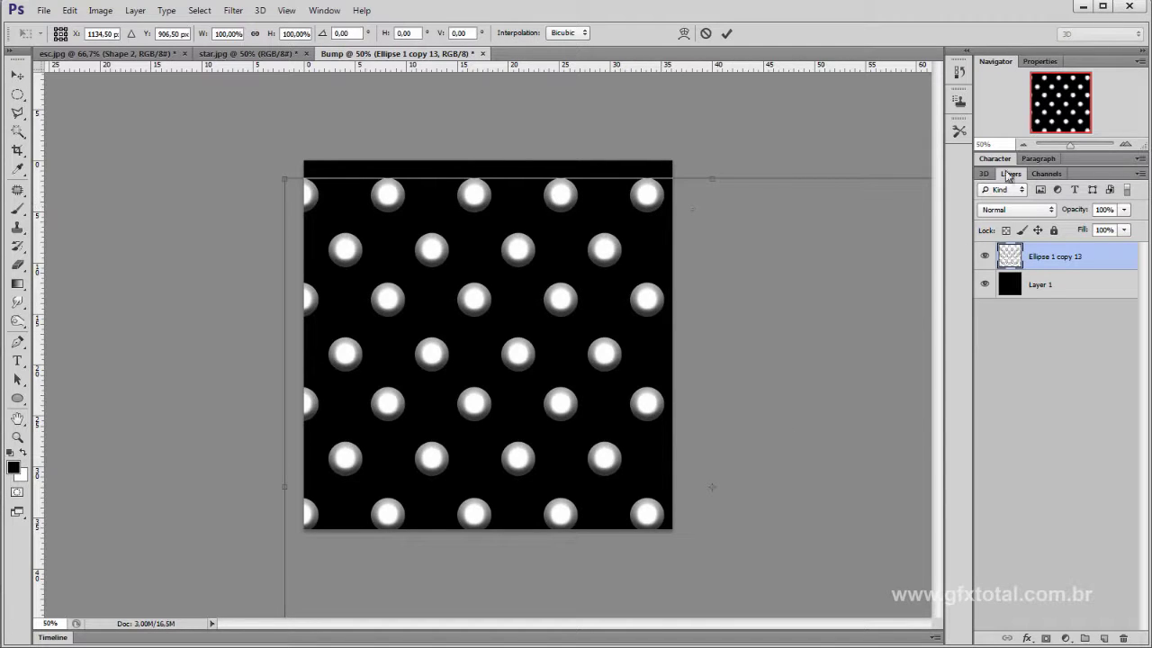
key(ctrl+minus)
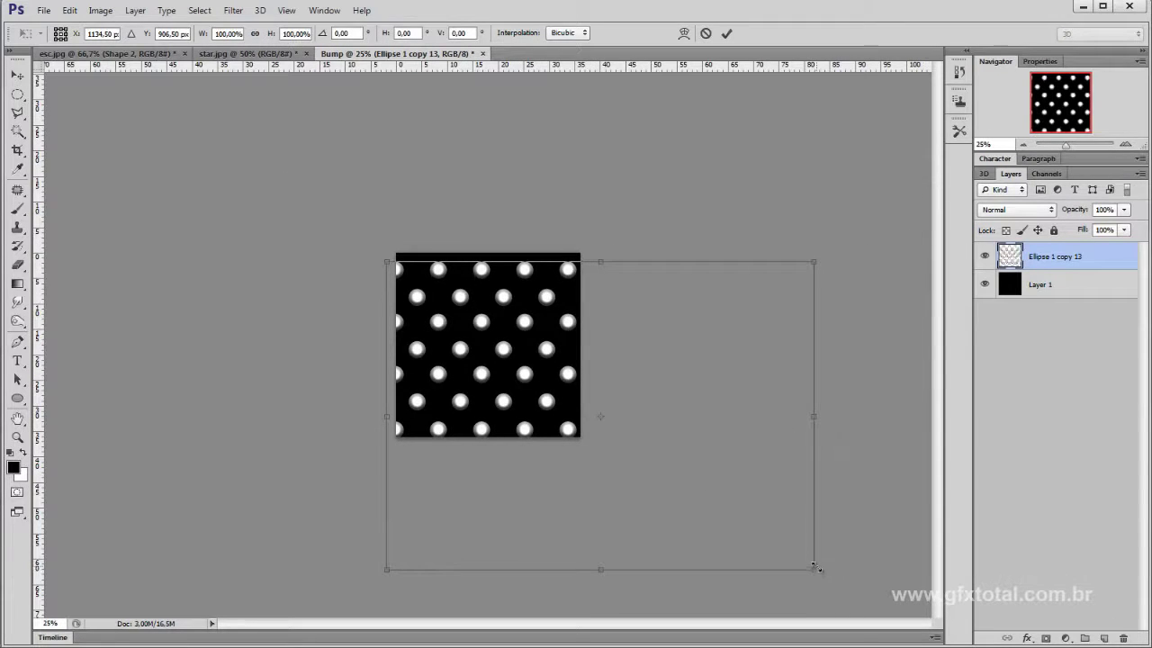
drag(817, 569, 846, 591)
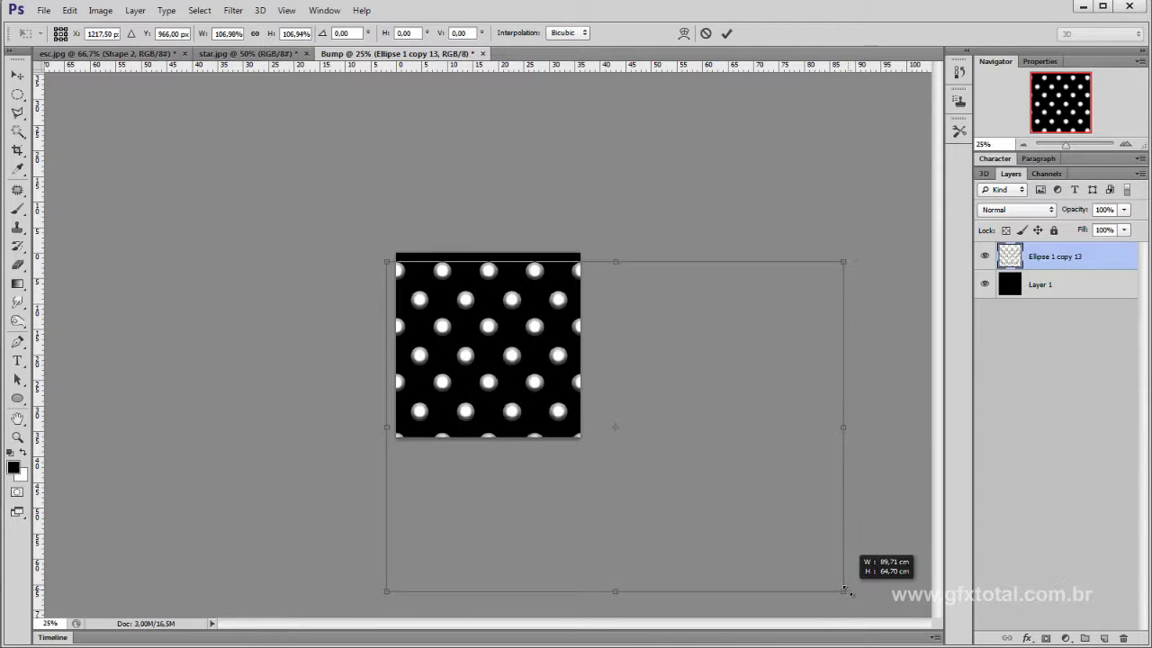
drag(844, 591, 839, 585)
key(Return)
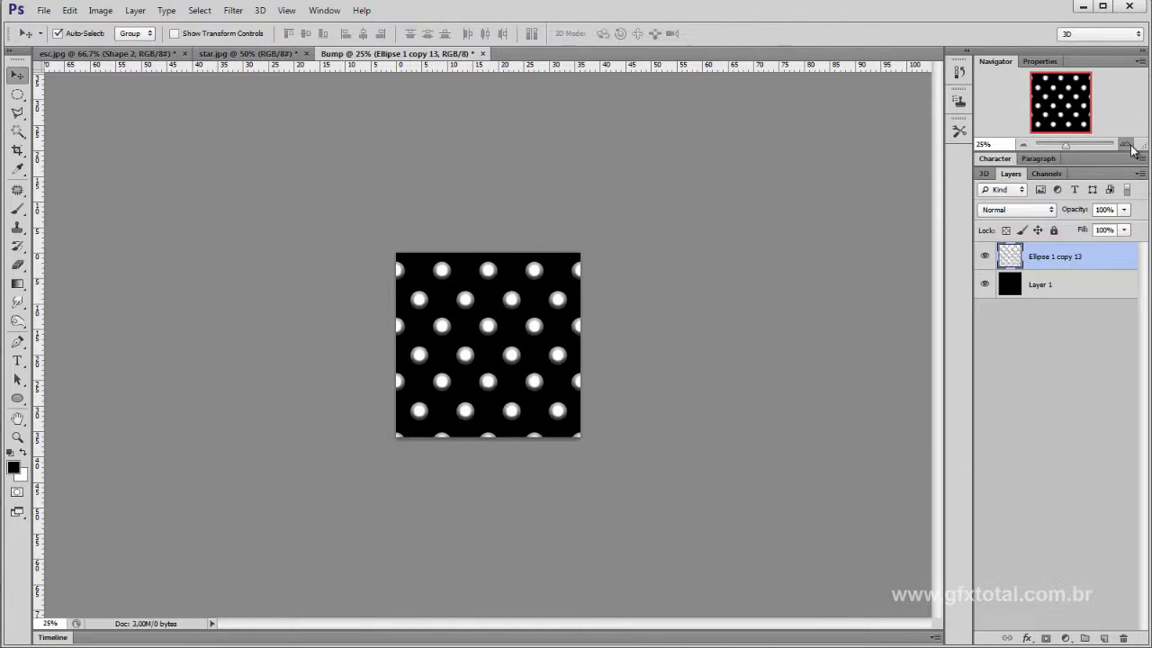
click(1126, 145)
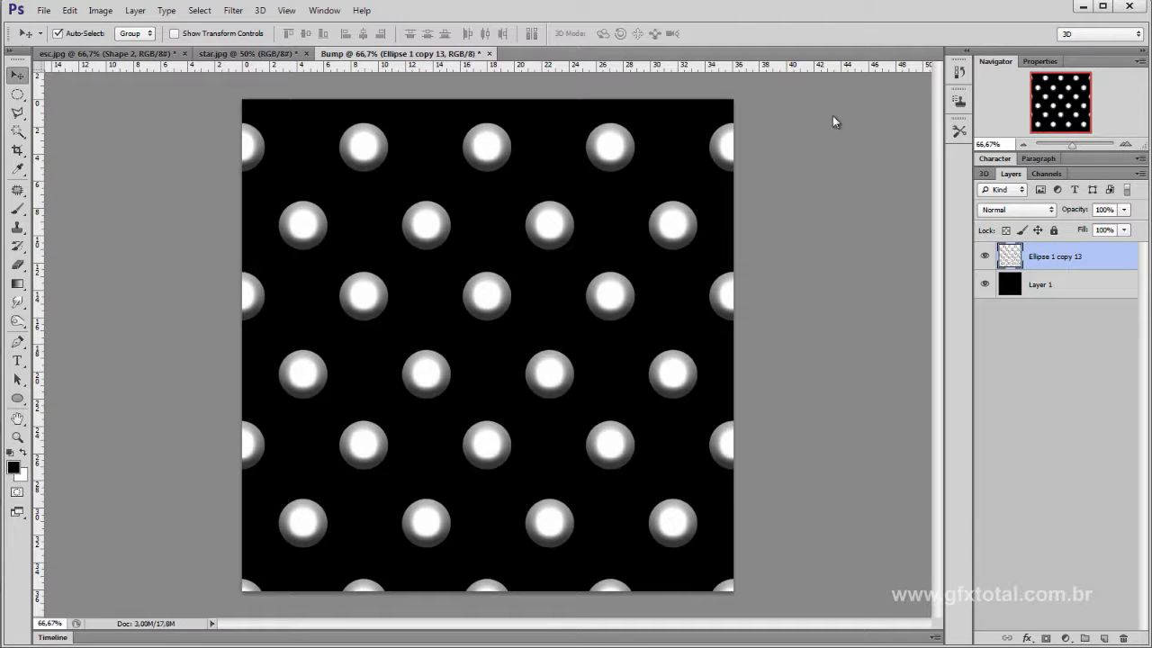
click(1024, 145)
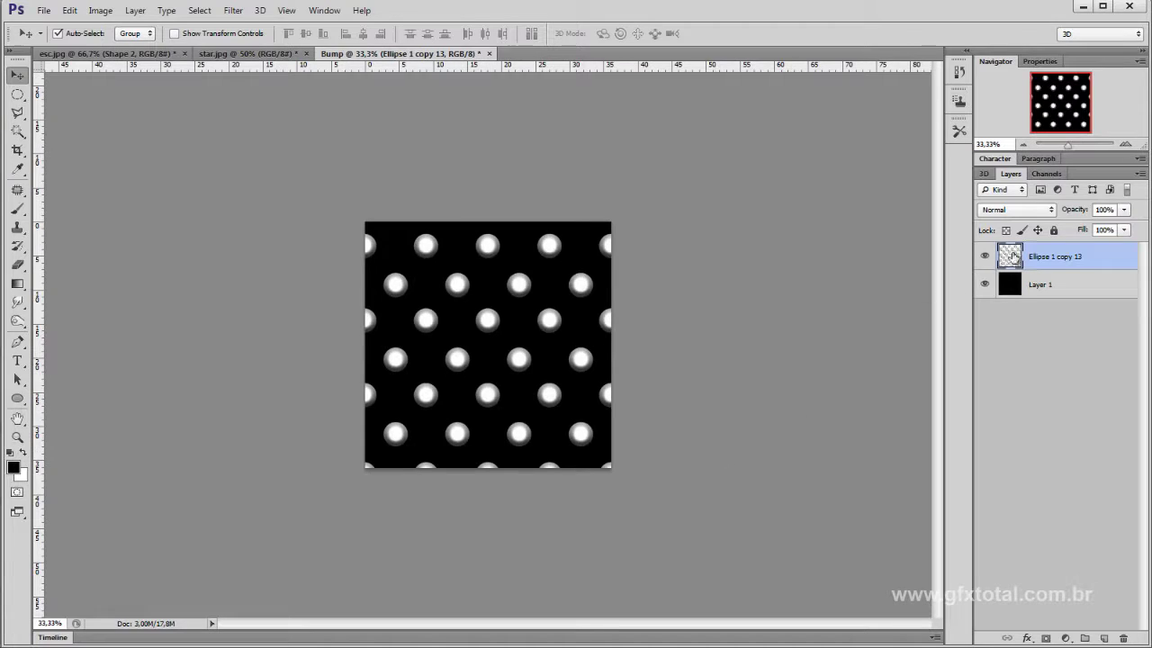
key(ctrl+minus)
key(ctrl+t)
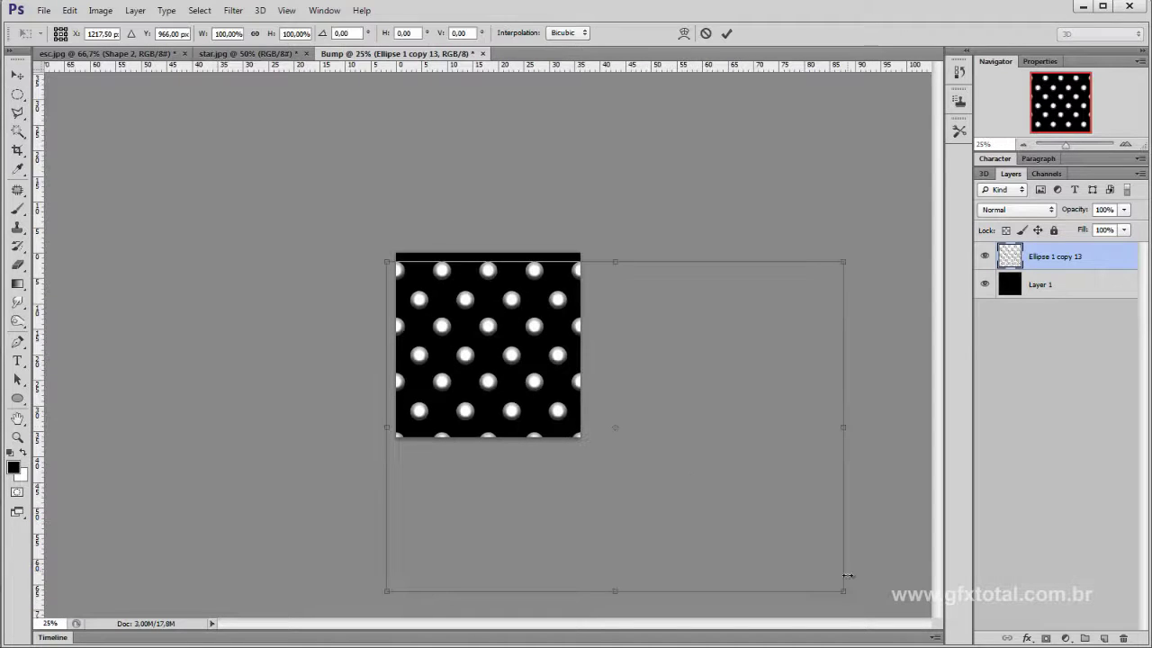
drag(846, 593, 852, 590)
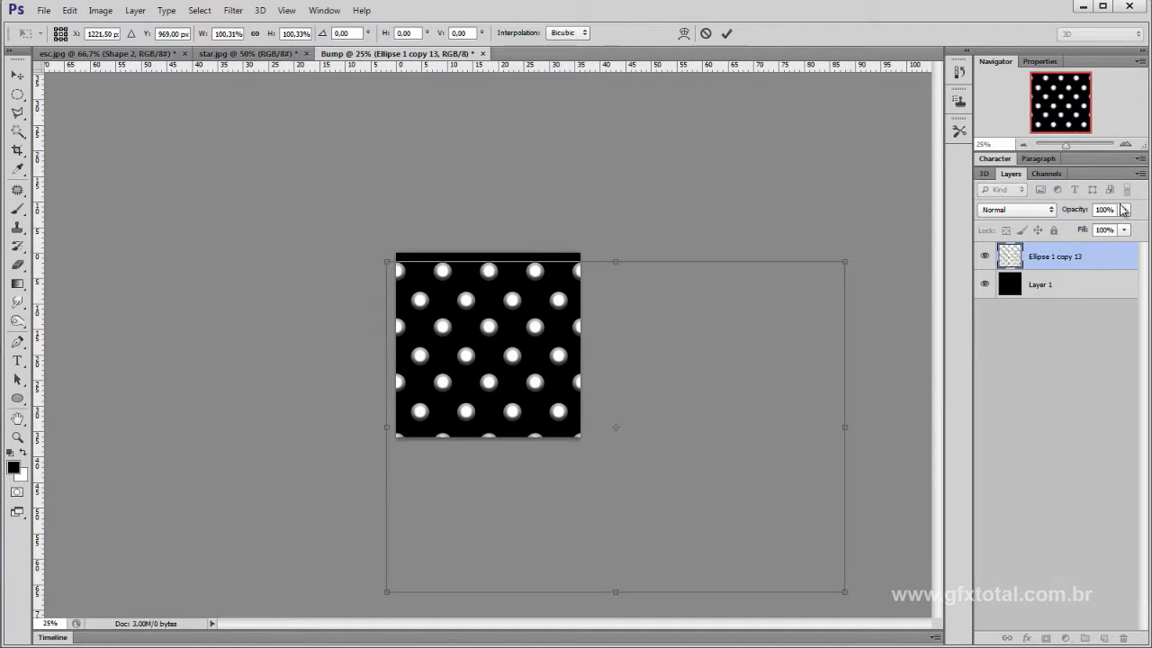
key(Return)
click(1125, 145)
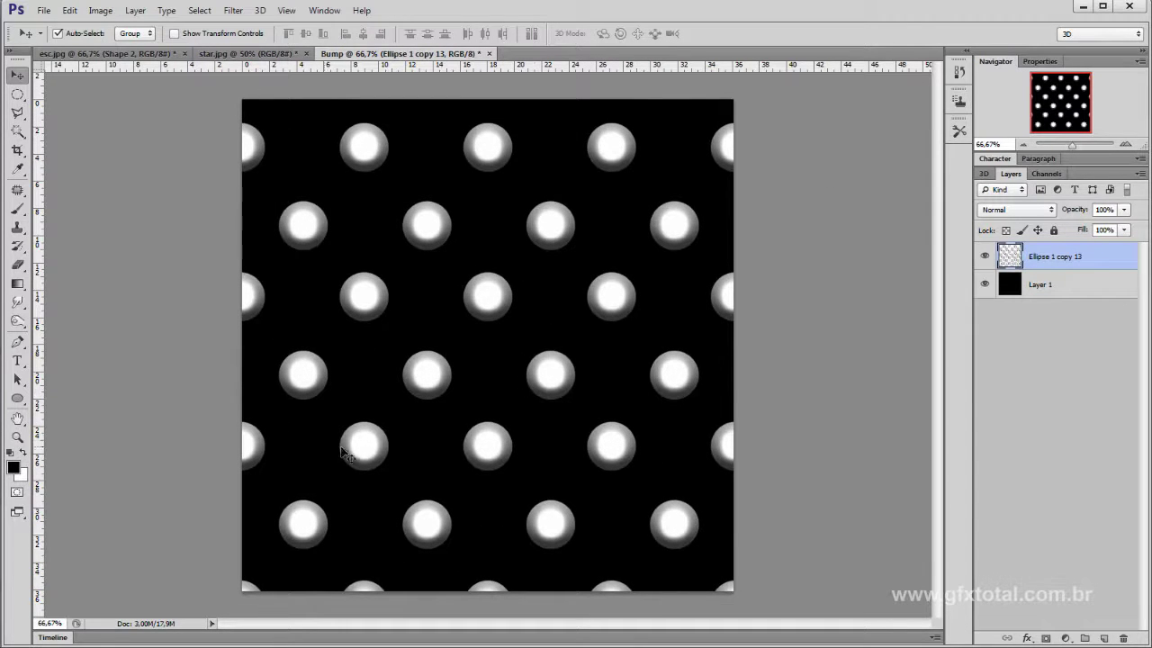
Move the pattern up about 3 cm, stretch it to roughly 109% height, and select Layer 1 too
drag(371, 300, 377, 250)
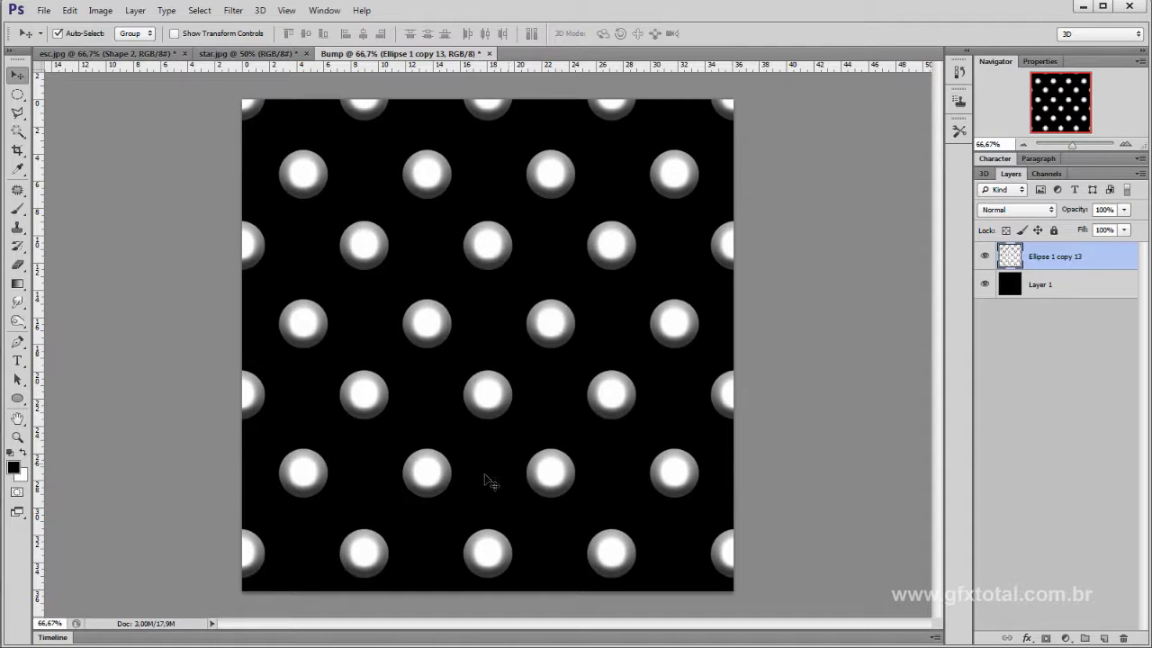
key(ctrl+t)
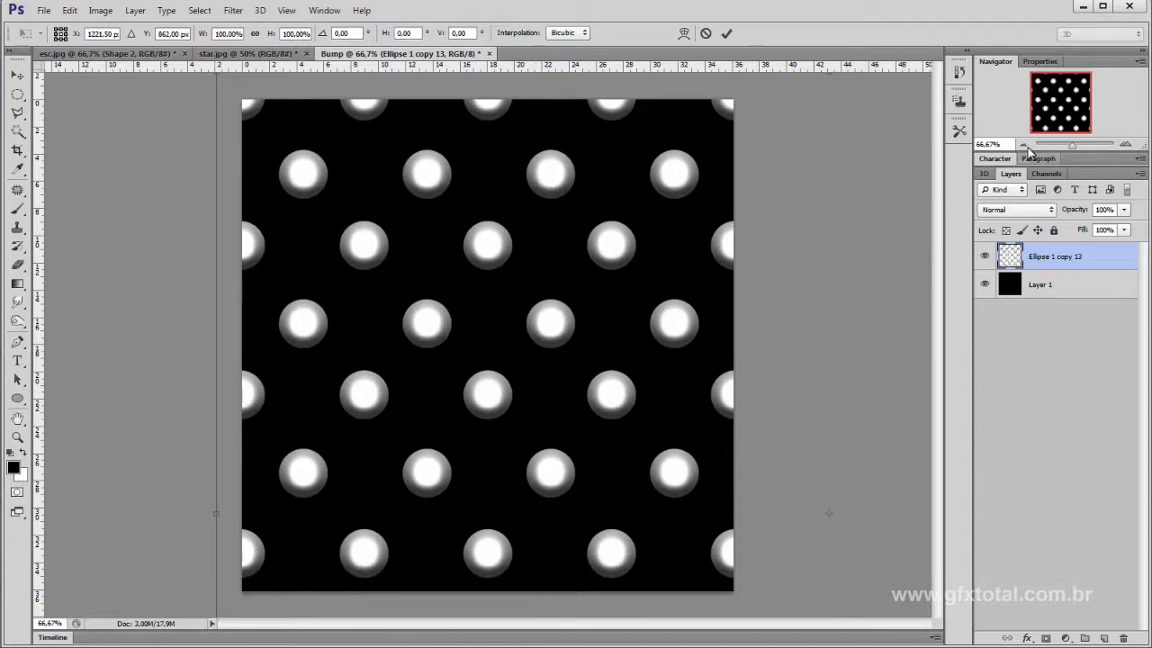
click(1023, 144)
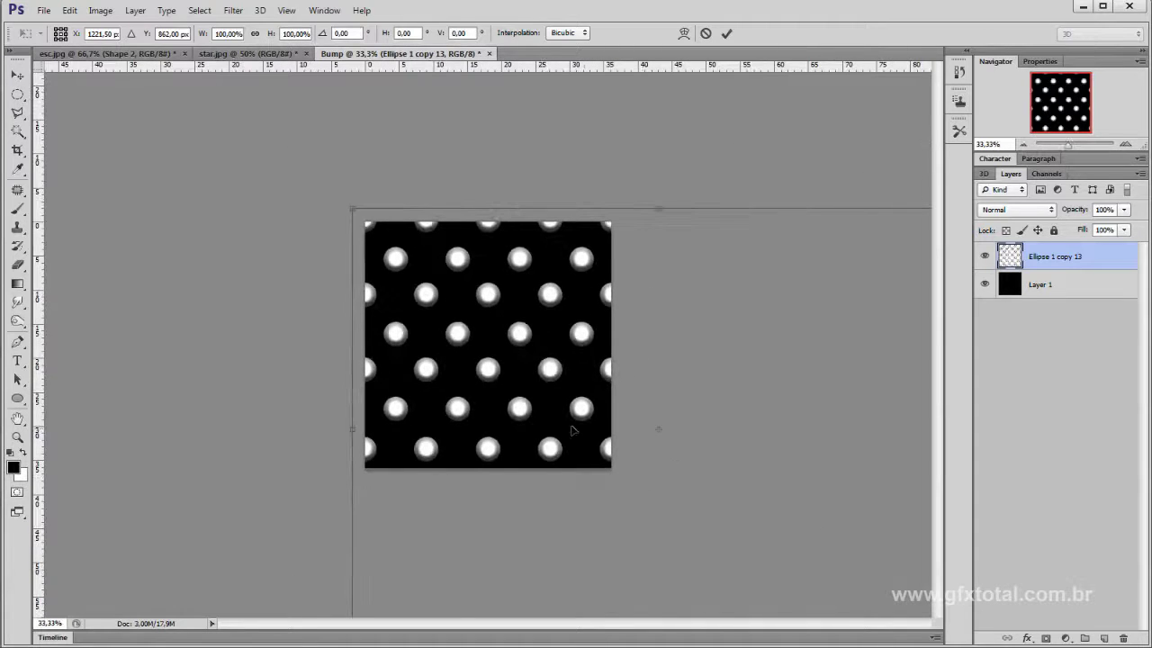
click(1024, 144)
drag(620, 577, 620, 607)
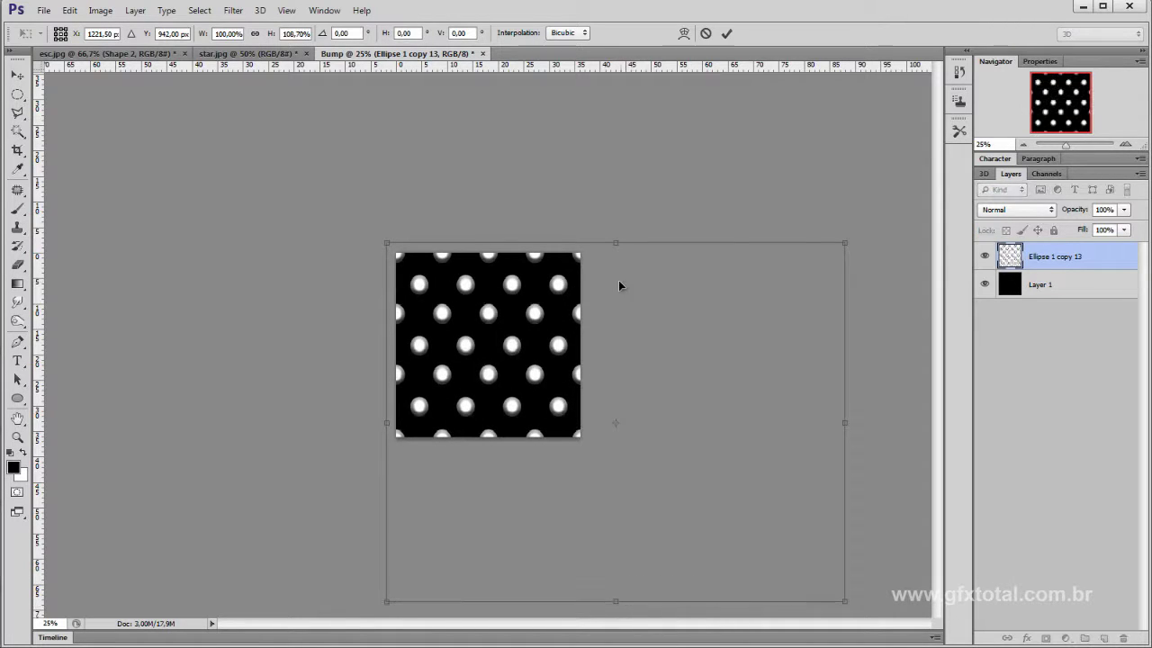
drag(614, 241, 629, 238)
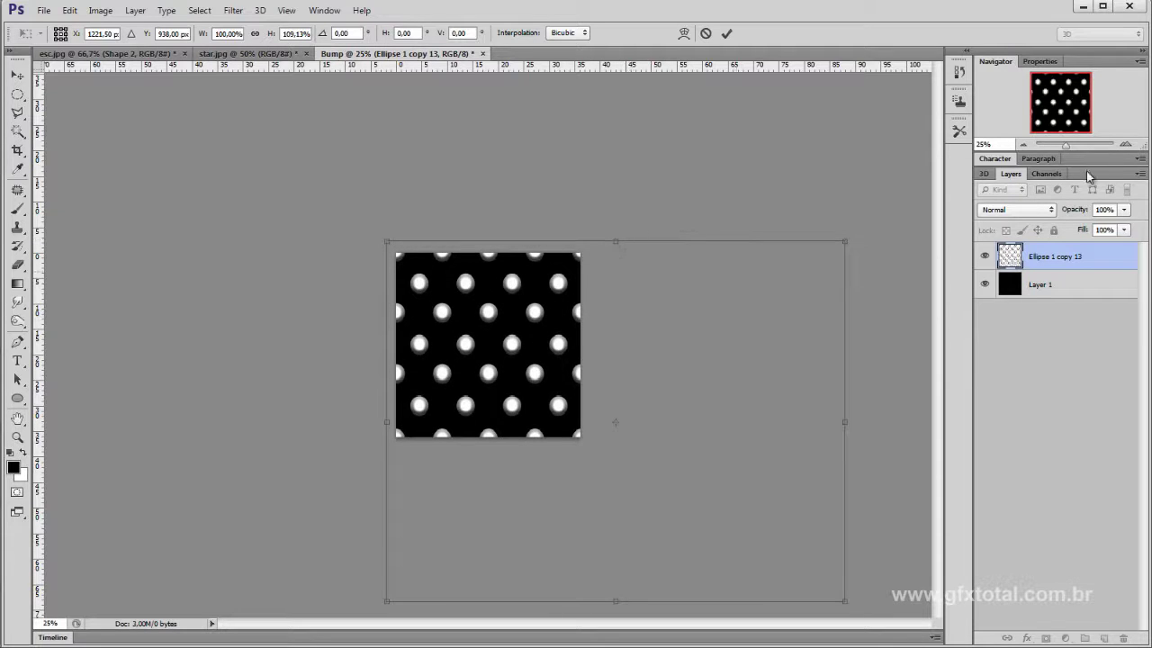
click(1125, 144)
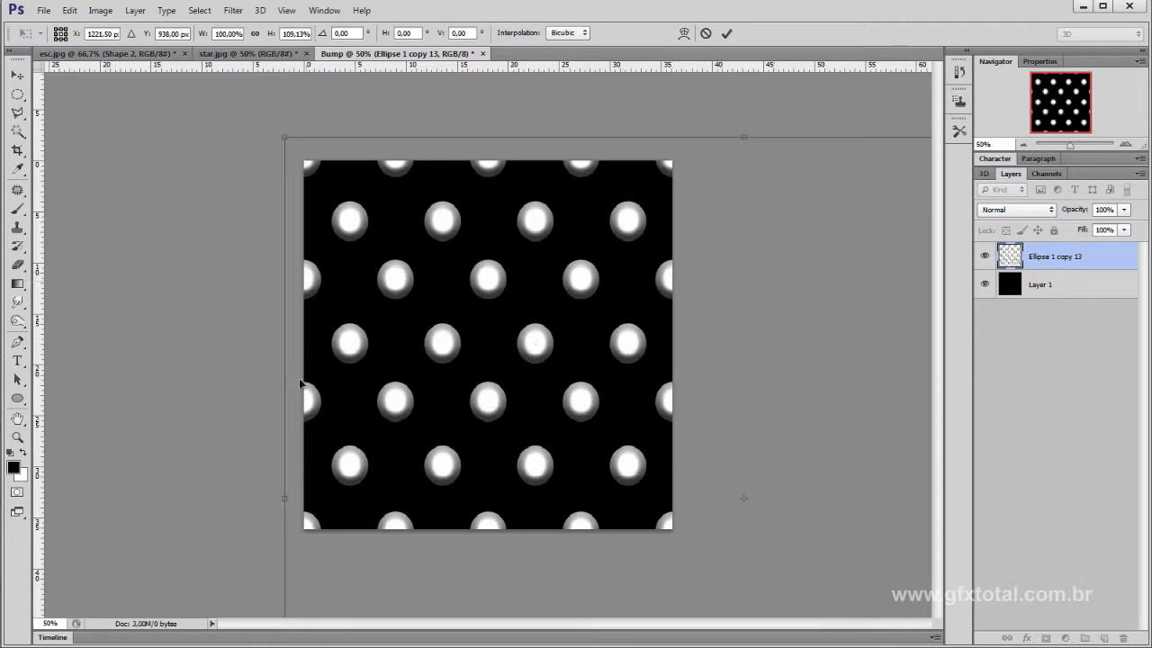
drag(288, 497, 283, 497)
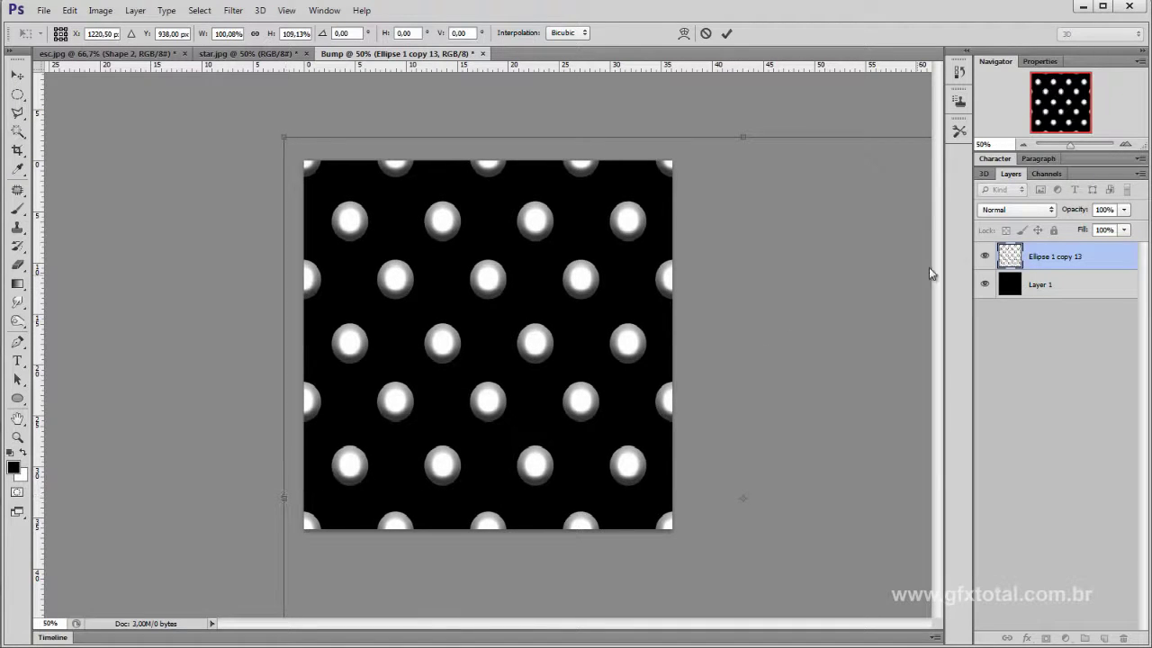
click(1024, 145)
key(Return)
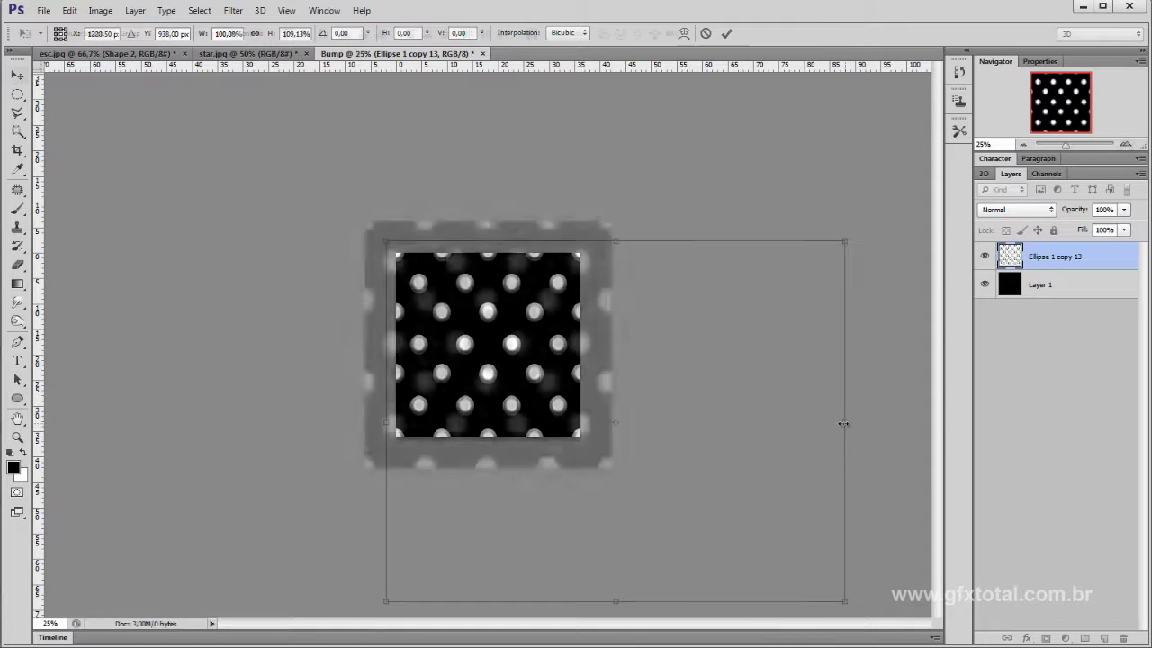
key(ctrl+plus)
key(ctrl+plus)
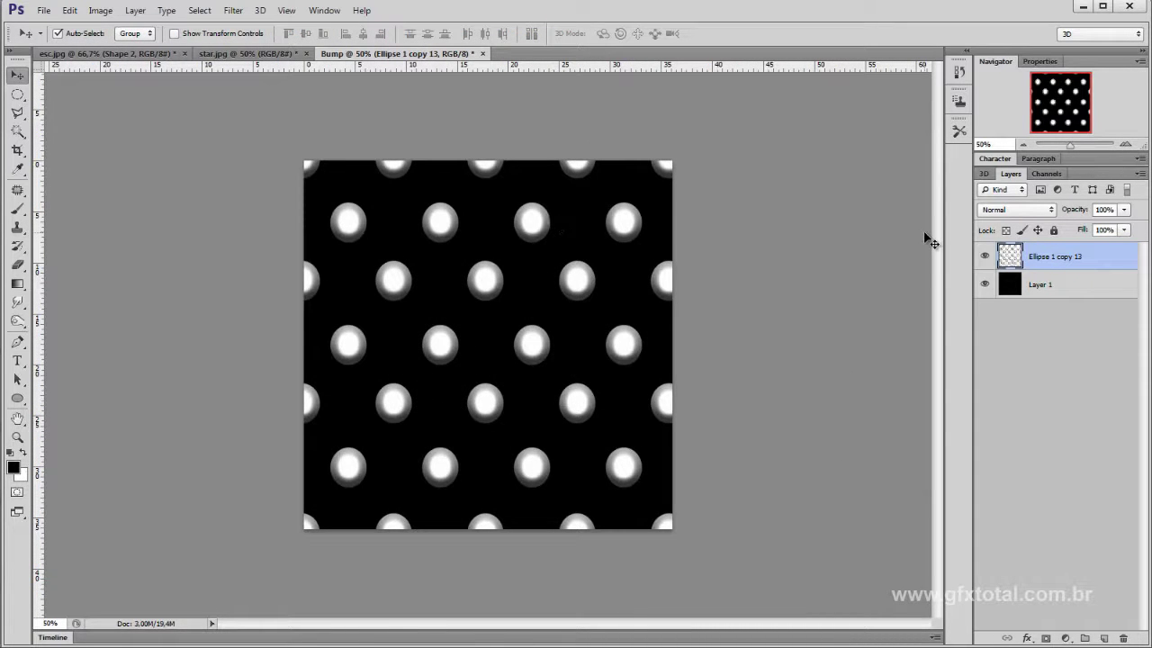
shift+click(1047, 288)
Merge the dots and black background into one layer, then try and cancel a canvas extension
key(ctrl+e)
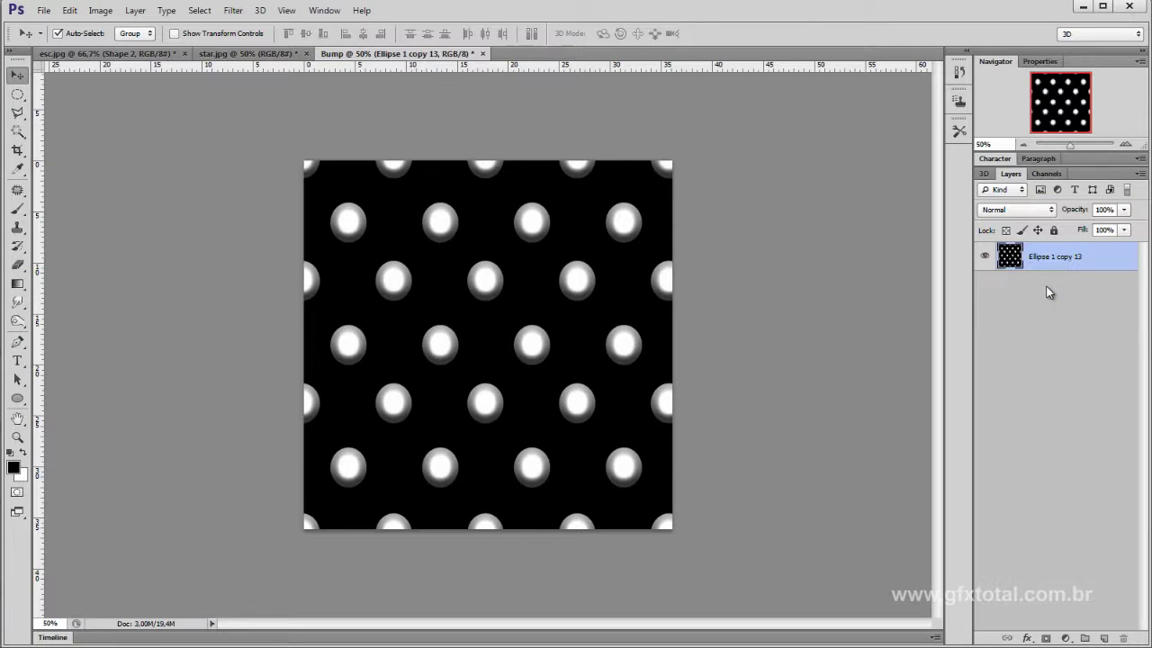
click(1023, 144)
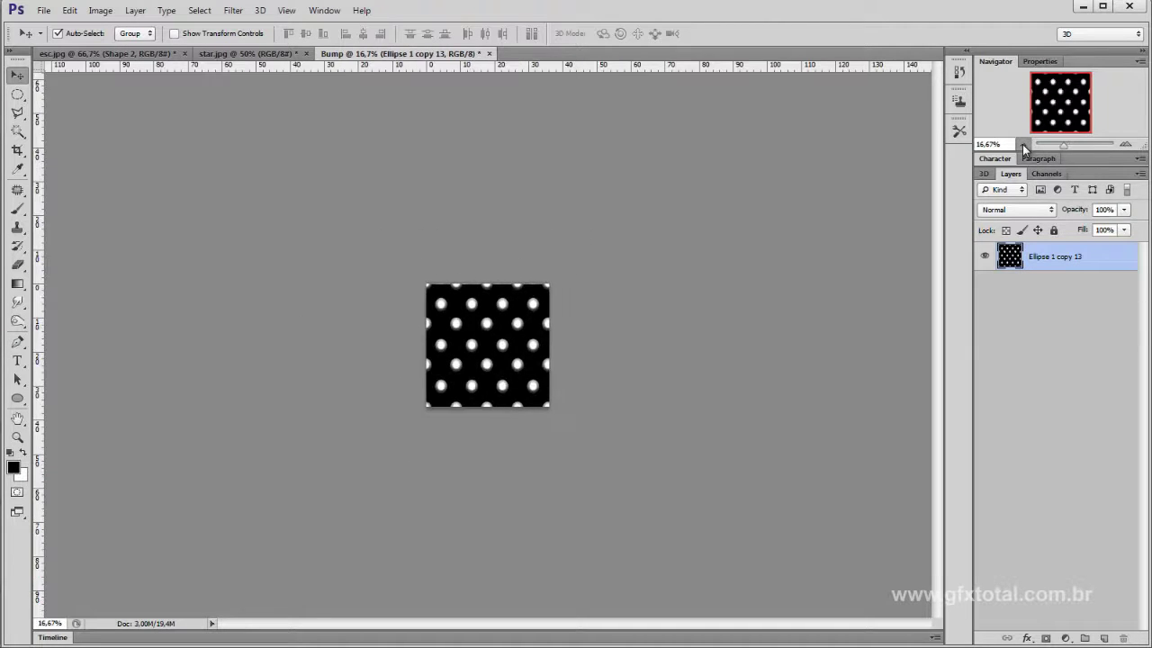
click(19, 150)
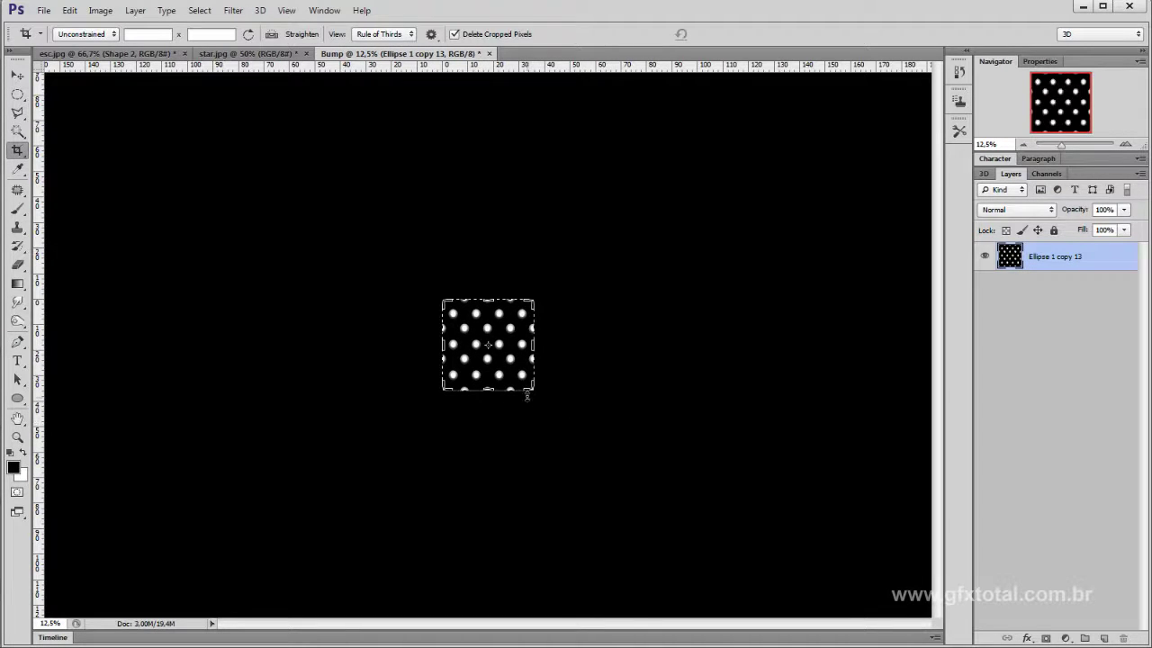
drag(533, 394, 717, 514)
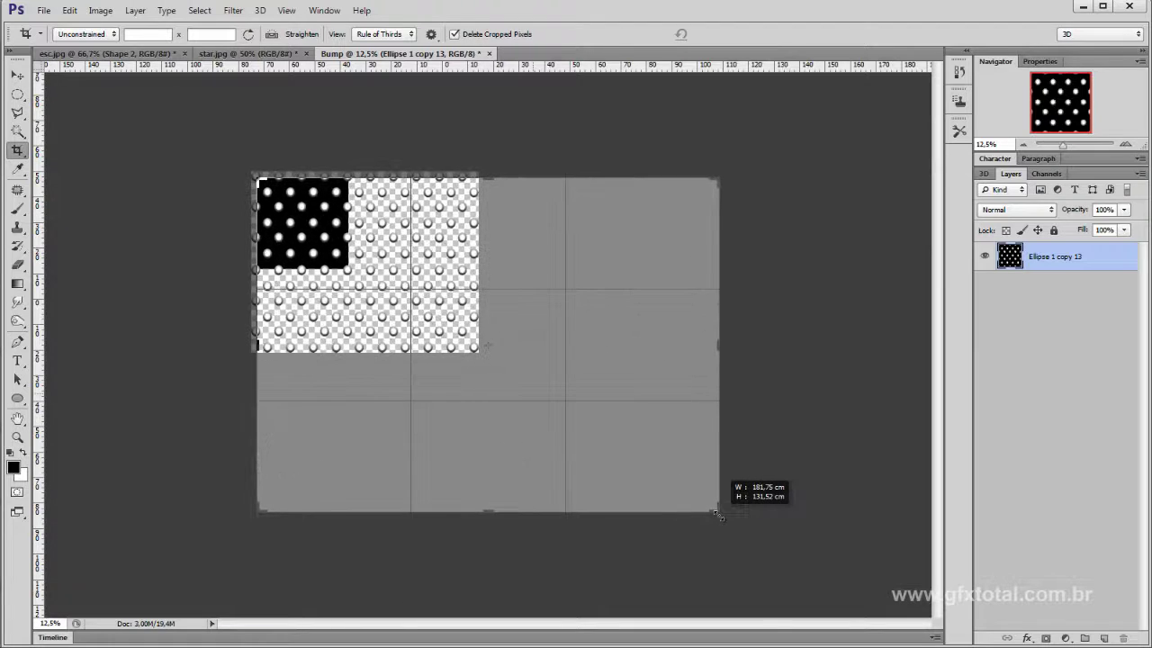
key(Escape)
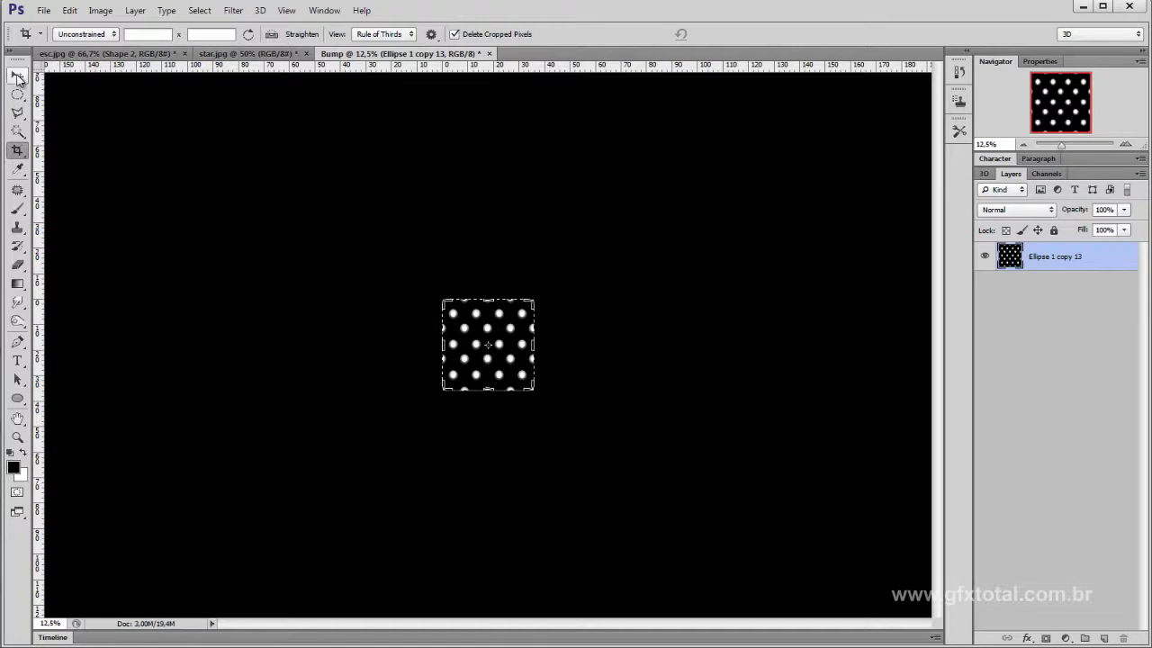
click(17, 75)
Drag the crop area far down and right and confirm Crop to enlarge the canvas
click(18, 151)
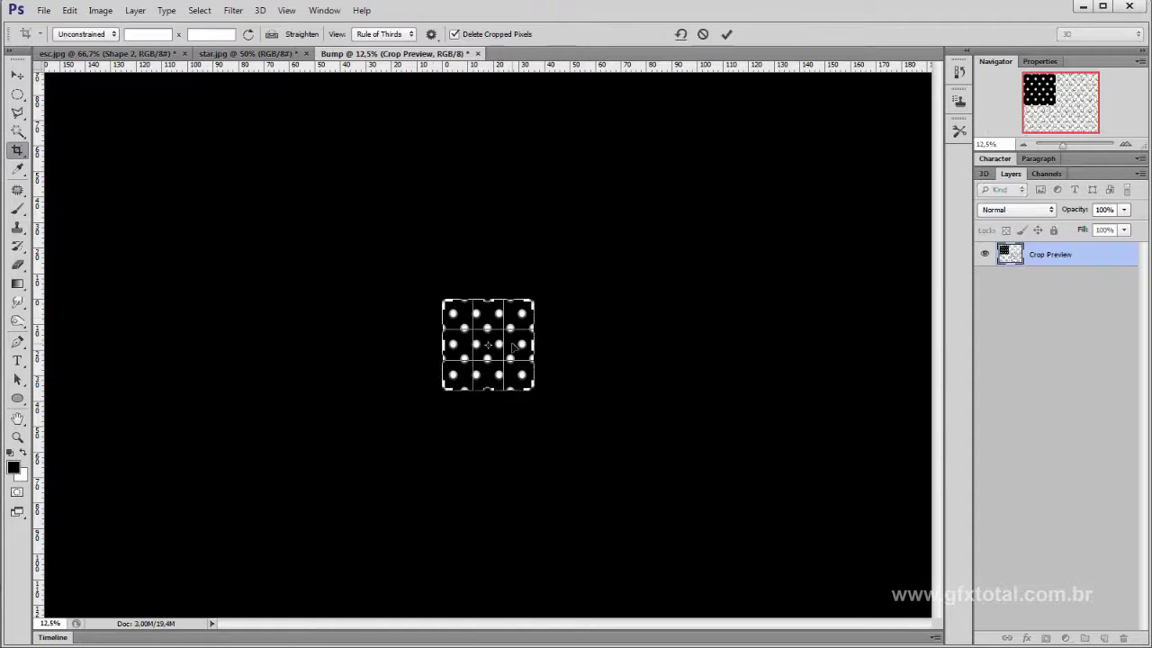
click(17, 74)
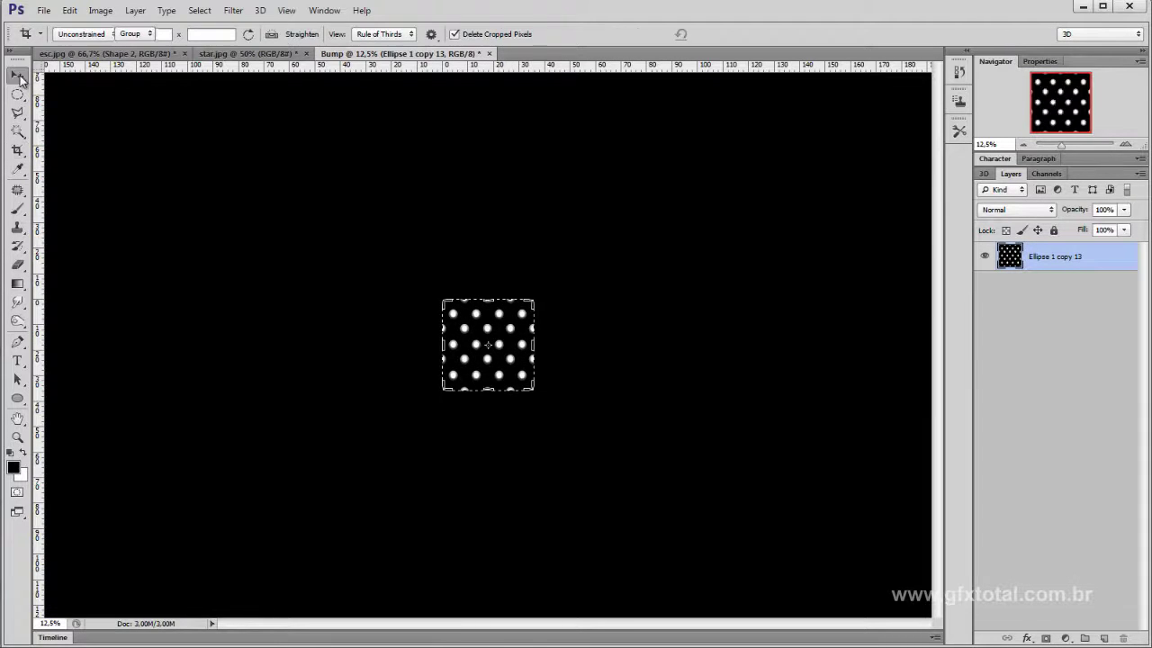
click(18, 152)
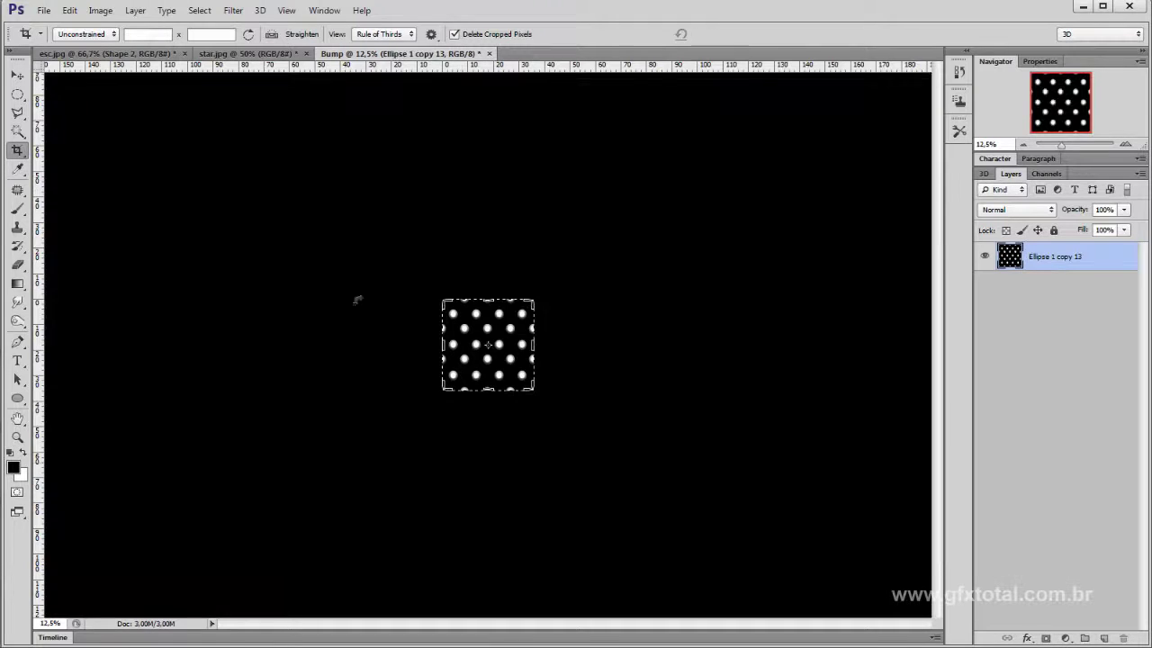
click(17, 74)
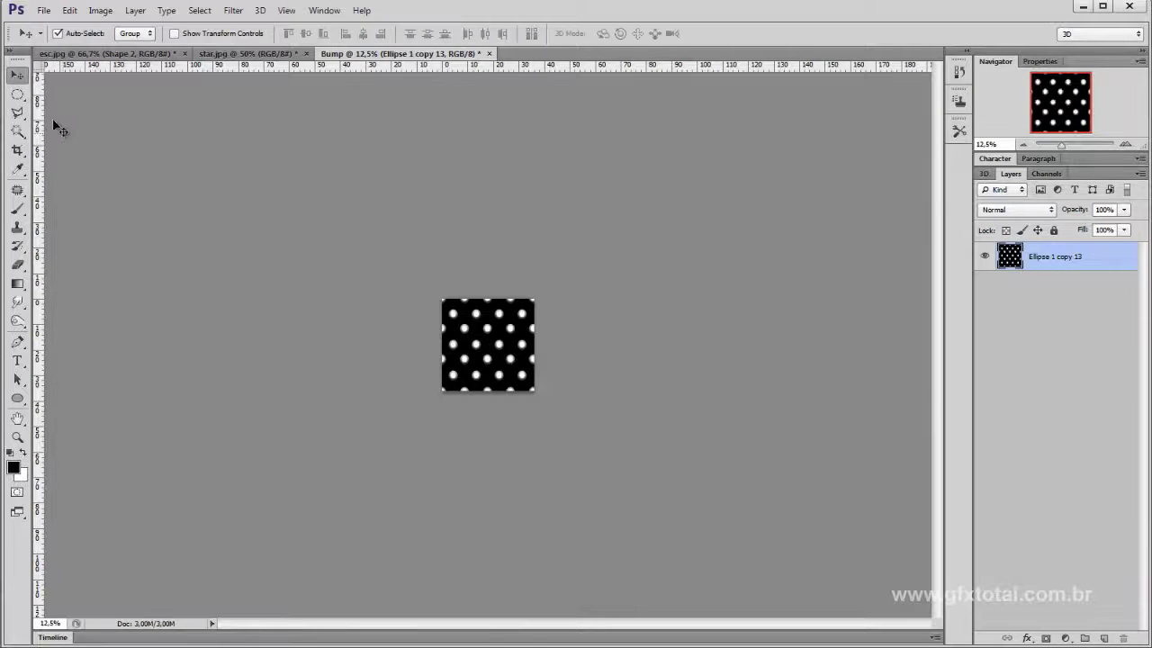
click(18, 151)
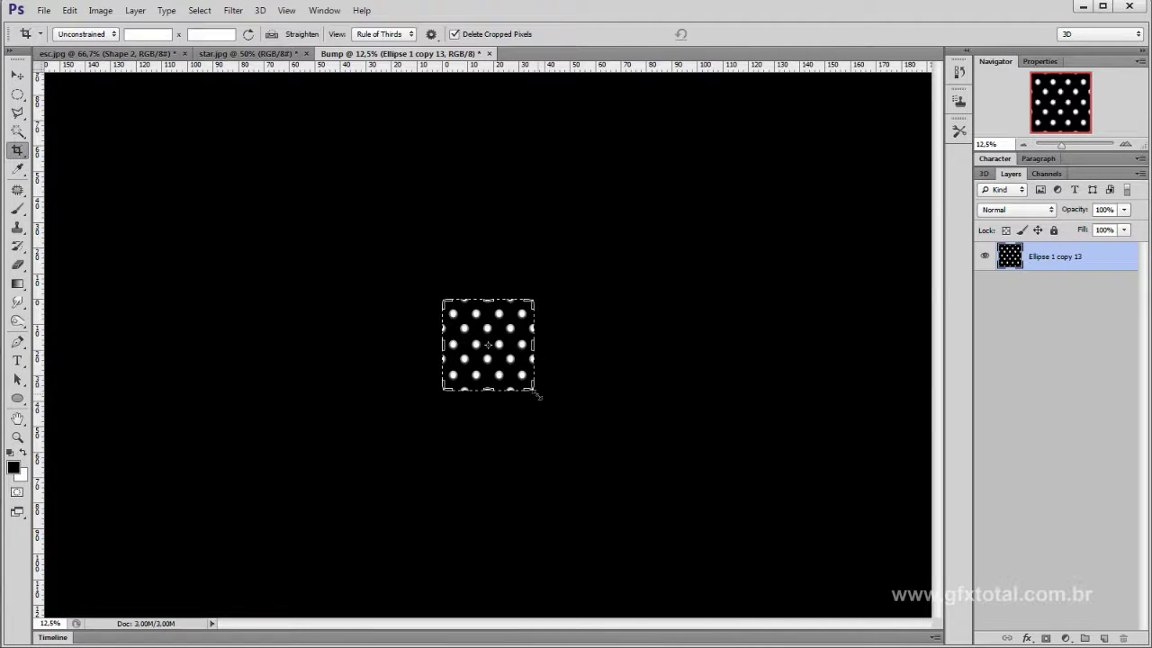
drag(535, 390, 666, 488)
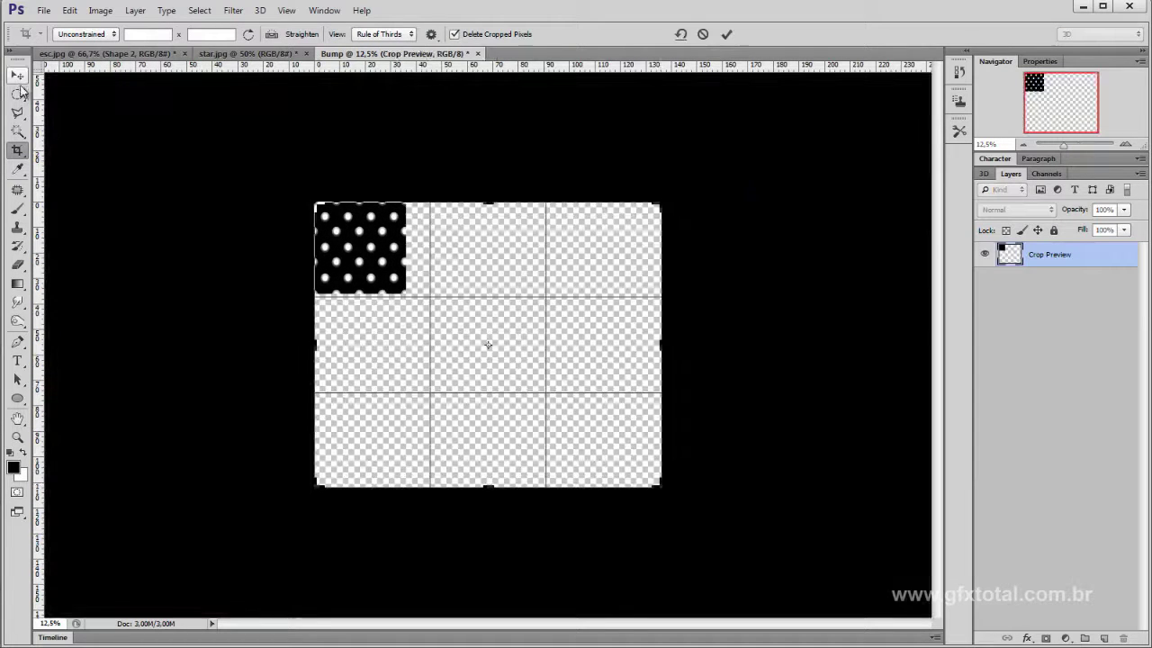
click(17, 74)
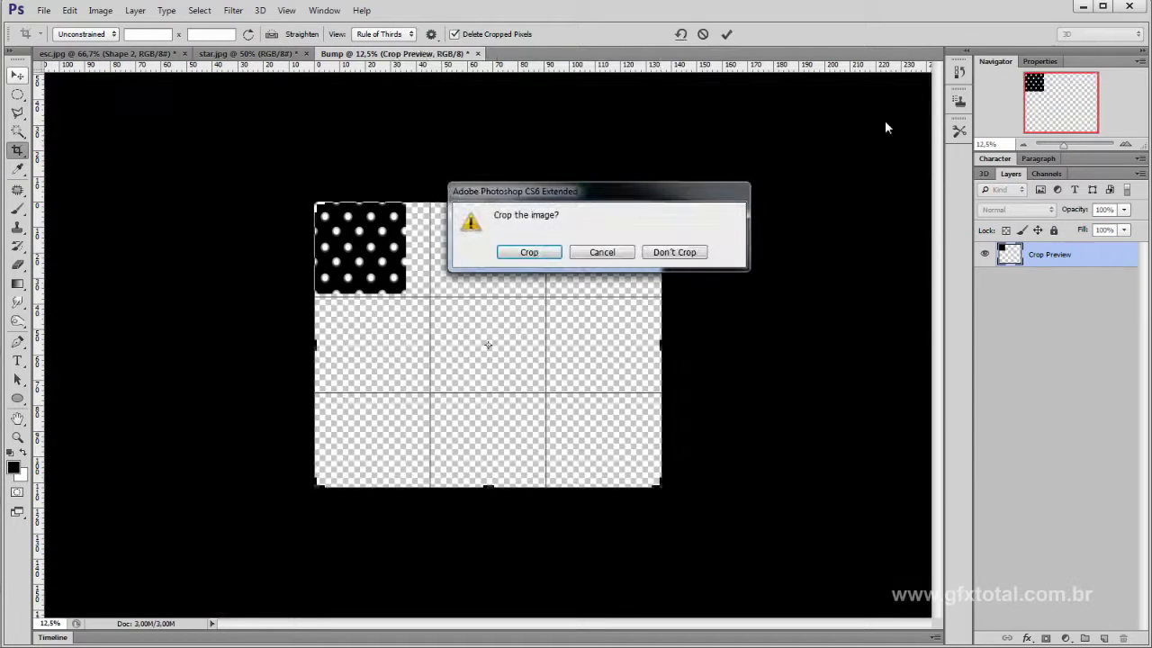
click(531, 253)
key(ctrl+plus)
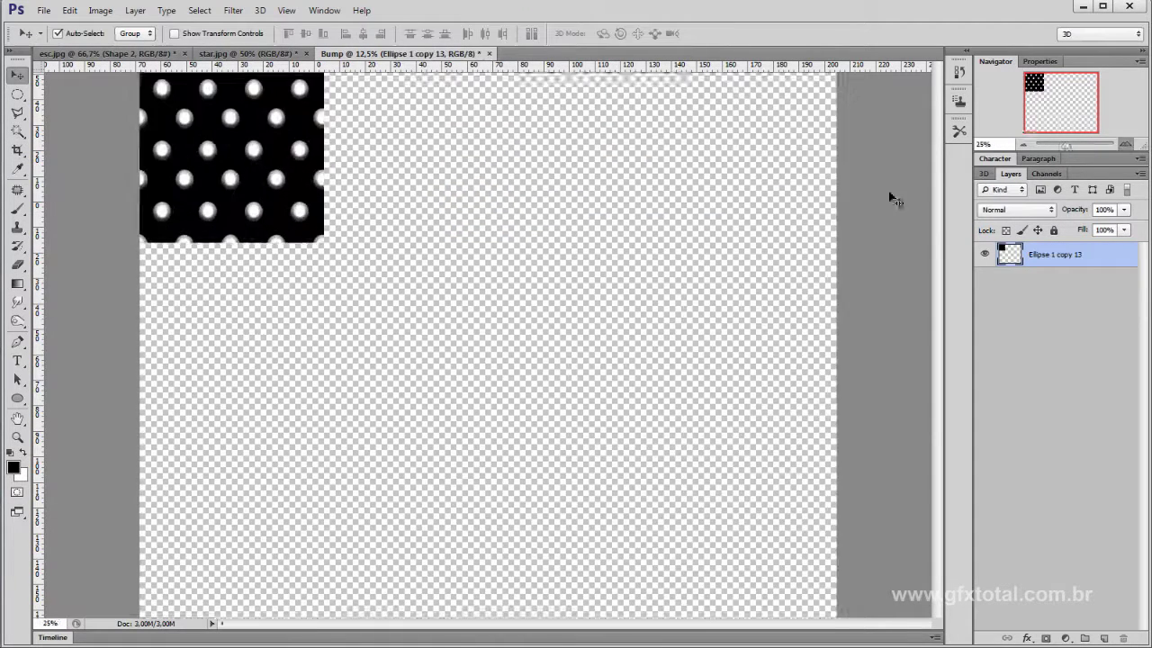
Add a new layer filled with green #1ee600 and place it beneath the dot pattern
drag(390, 190, 477, 302)
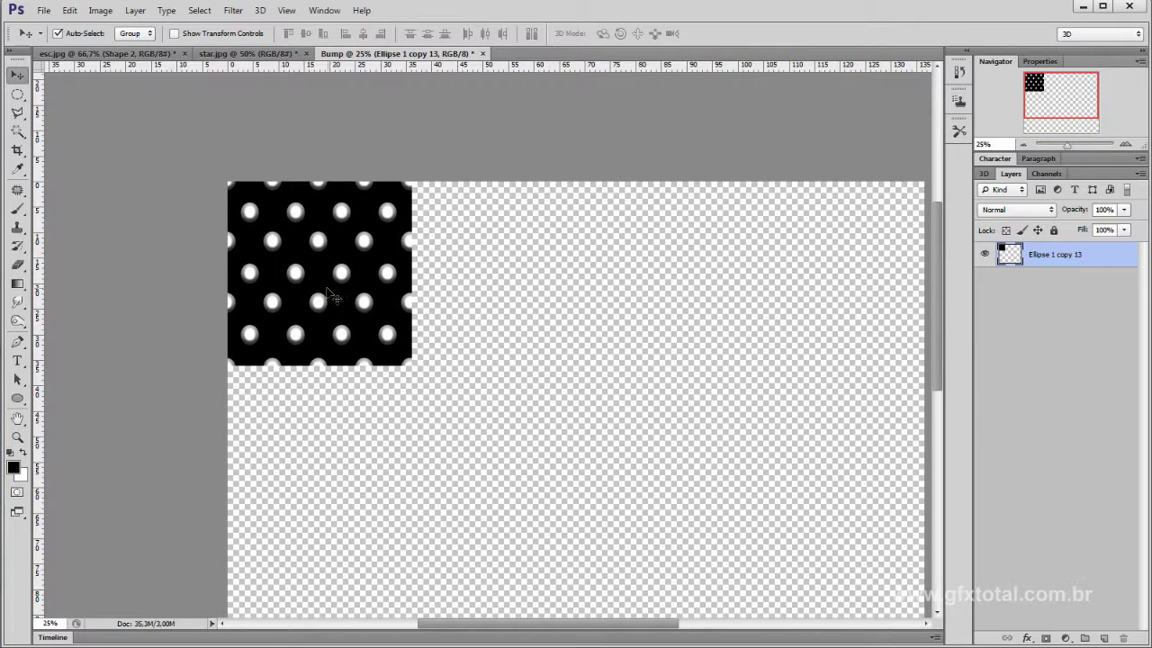
click(1104, 637)
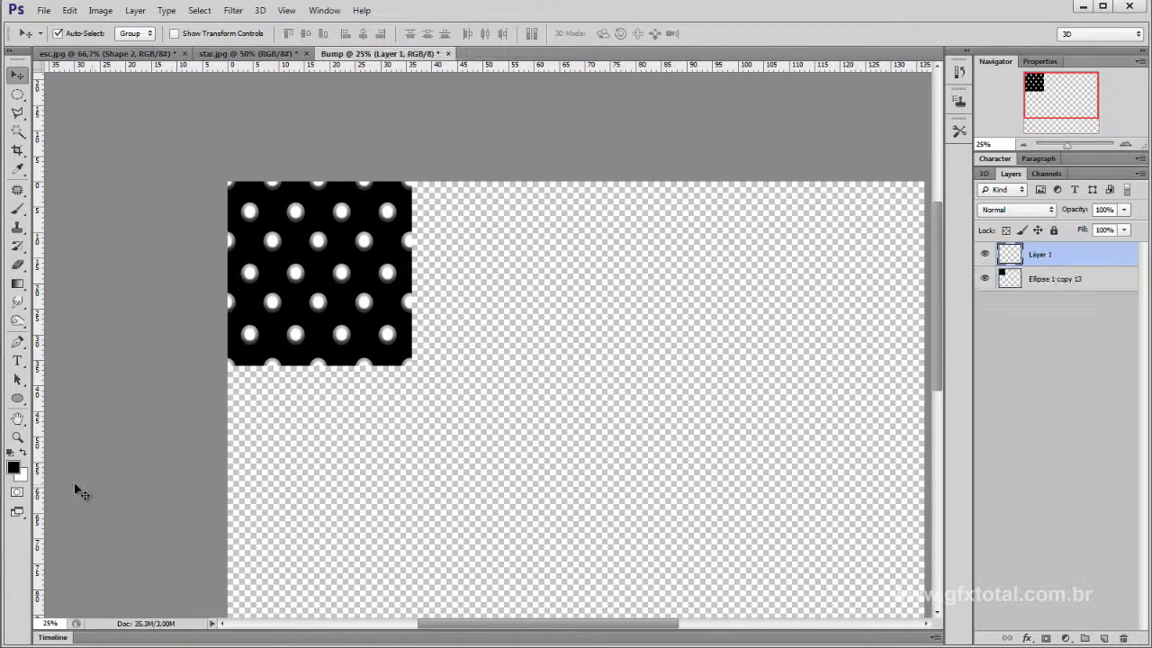
click(13, 466)
click(932, 193)
click(1006, 274)
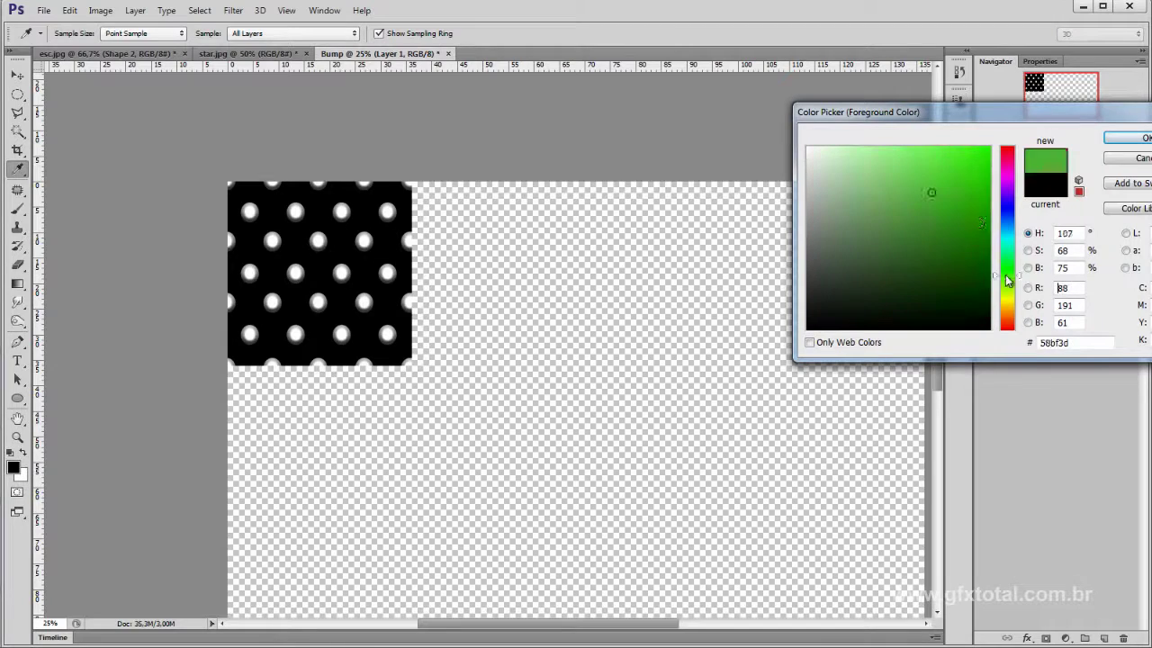
text(1ee600)
click(1133, 138)
key(v)
key(alt+BackSpace)
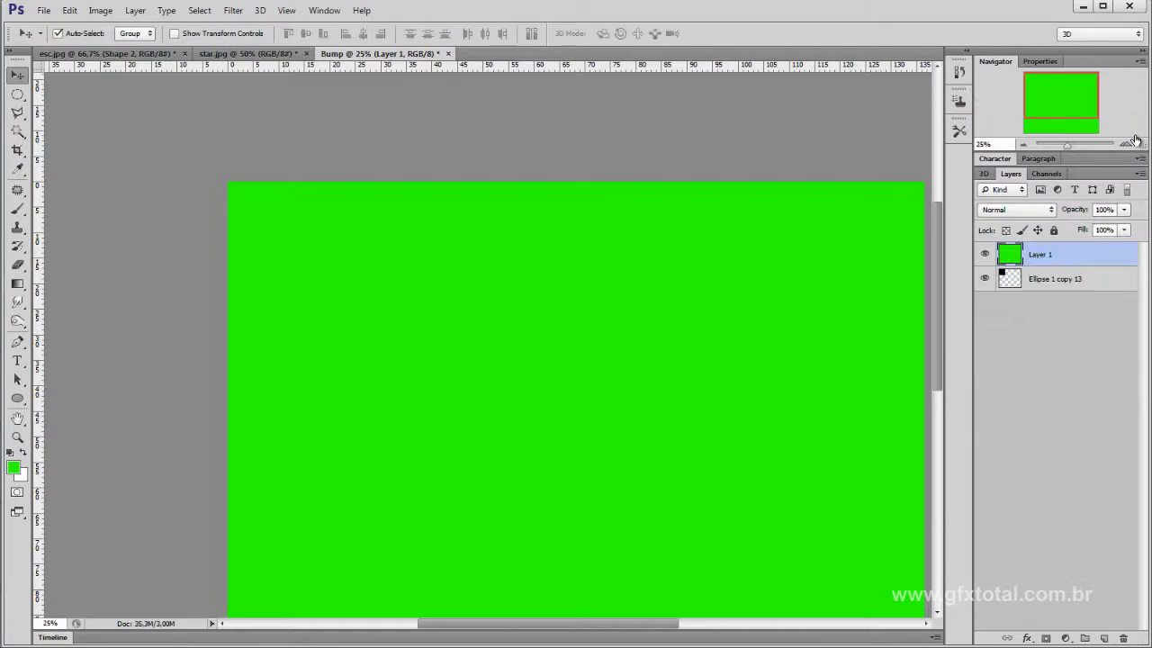
drag(1094, 259, 1054, 303)
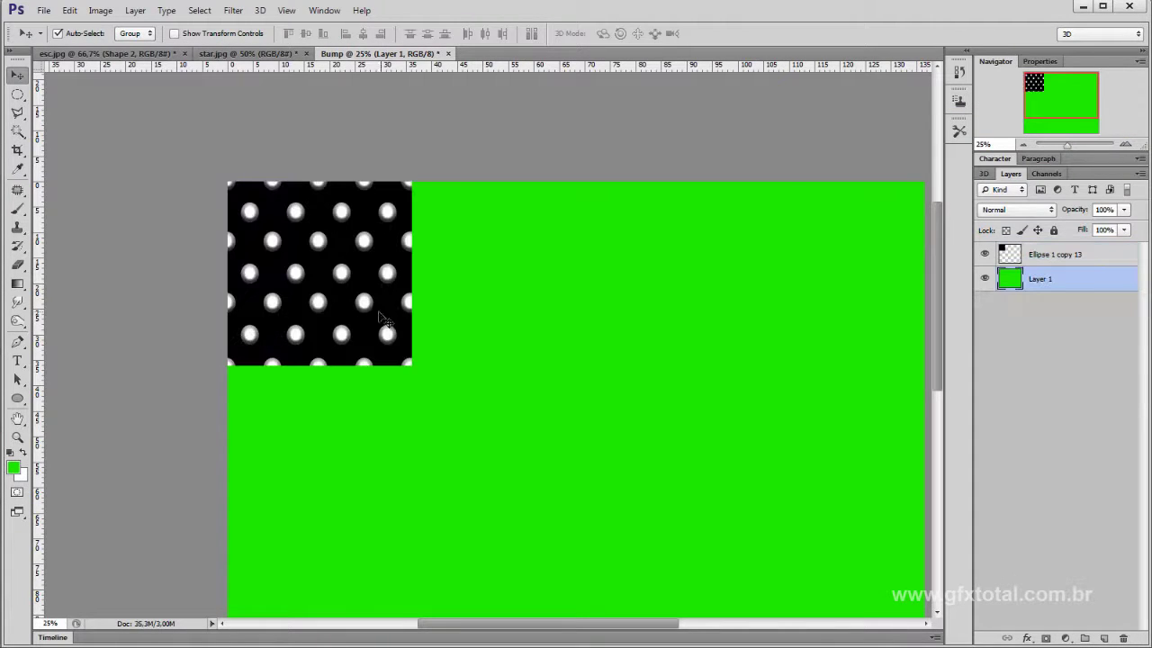
Alt-drag copies of the dot tile into a three-tile strip across the top, deleting extra copies
mouse_move(295, 301)
mouse_down()
mouse_move(445, 265)
mouse_move(480, 302)
mouse_up()
drag(423, 247, 657, 301)
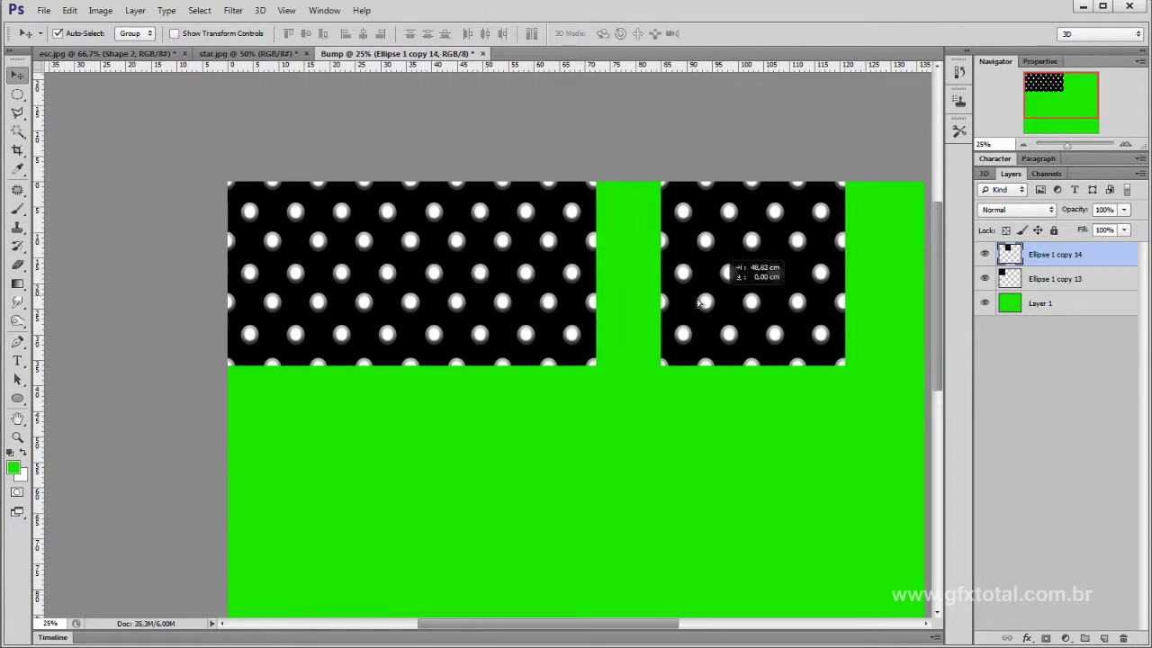
shift+click(1055, 278)
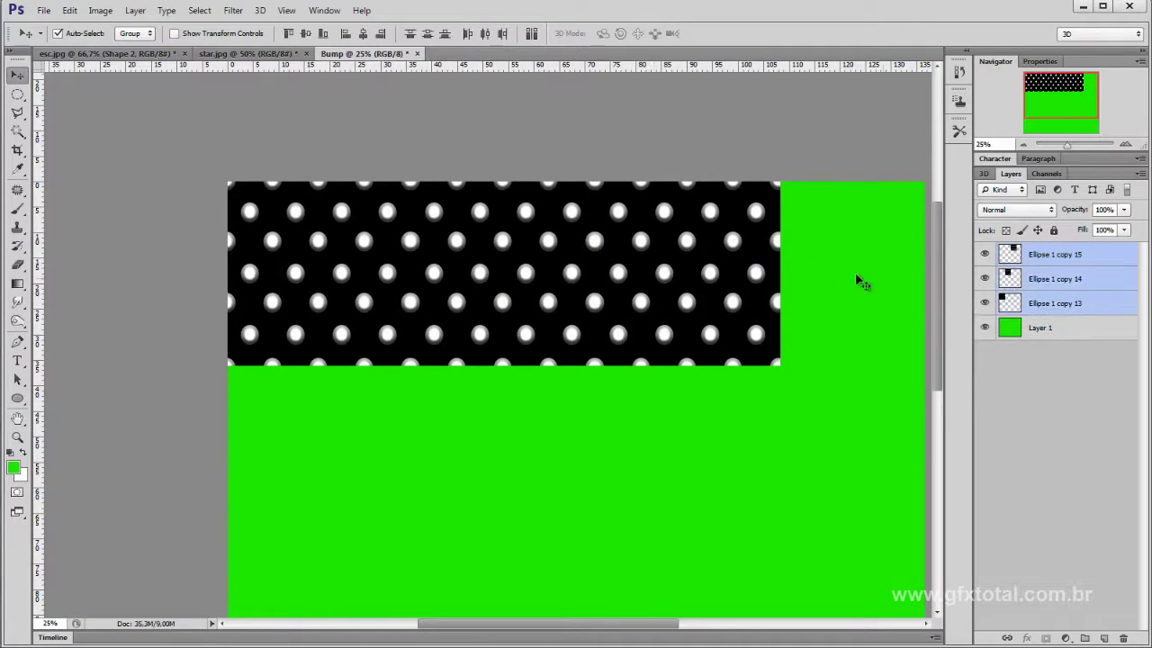
mouse_move(729, 243)
mouse_down()
mouse_move(724, 623)
mouse_move(735, 192)
mouse_up()
drag(753, 124, 769, 463)
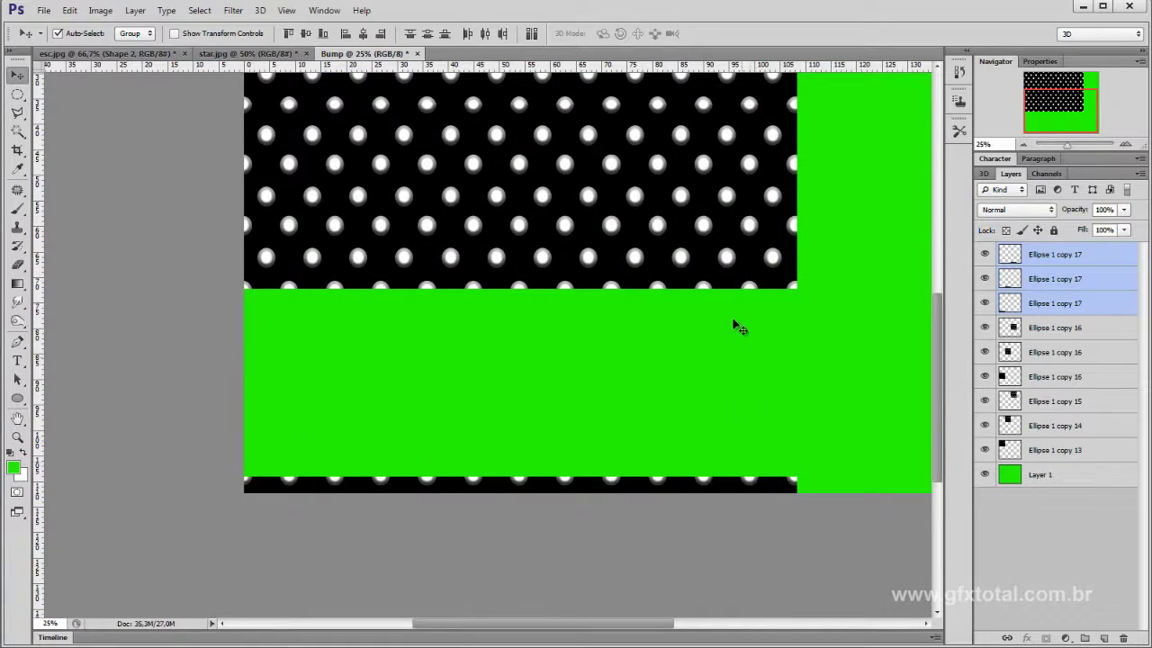
key(Delete)
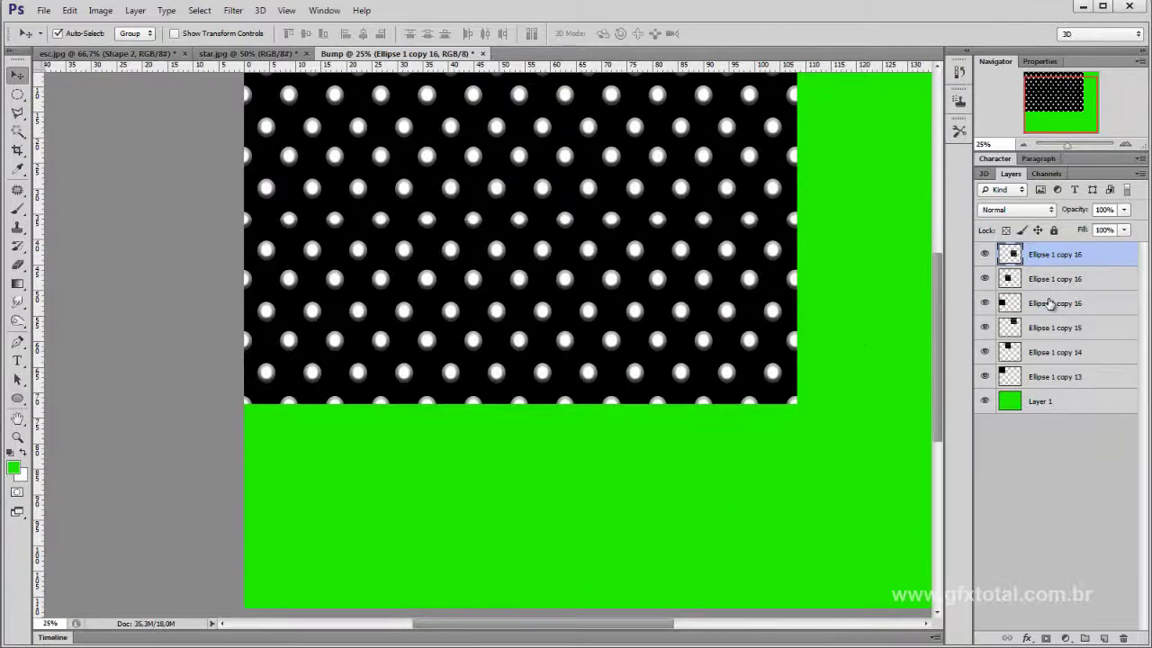
shift+click(1051, 303)
scroll(711, 311, up, 1)
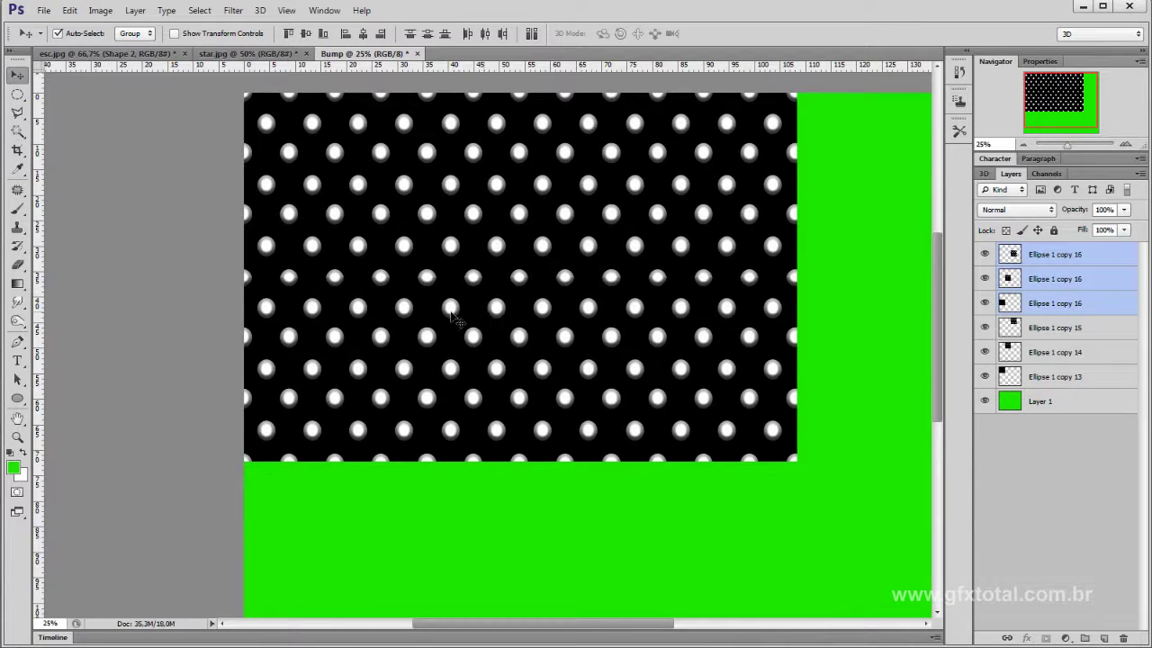
key(Delete)
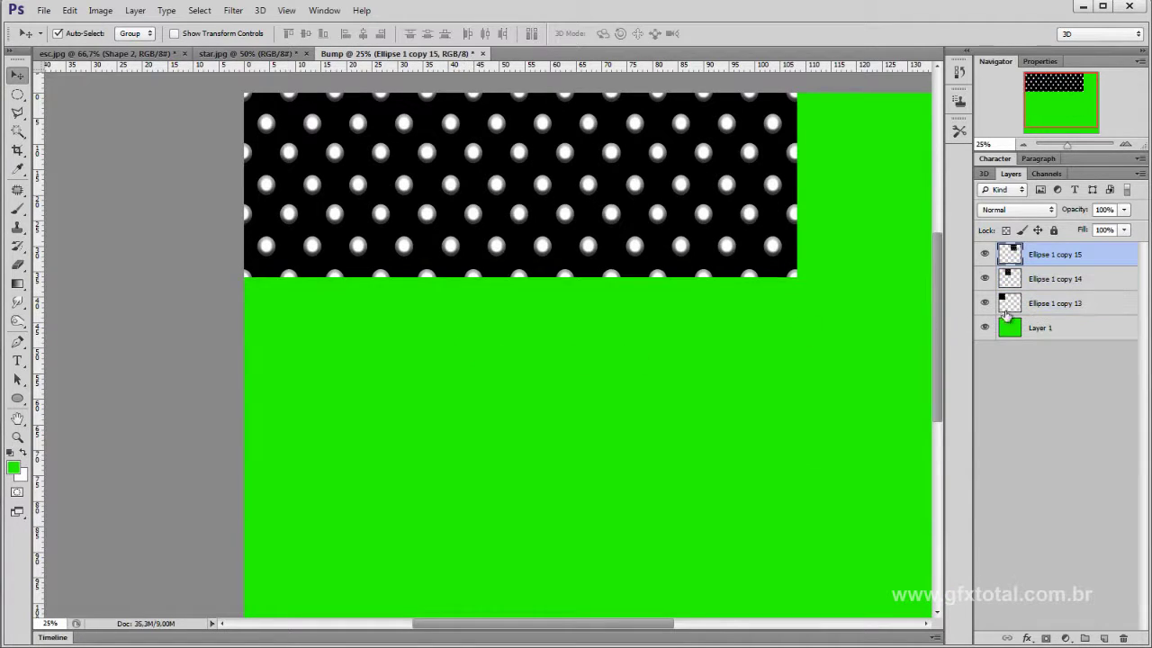
Crop the canvas back to the dot tile, delete the green layer, and merge the dot layers
ctrl+click(1008, 304)
click(100, 10)
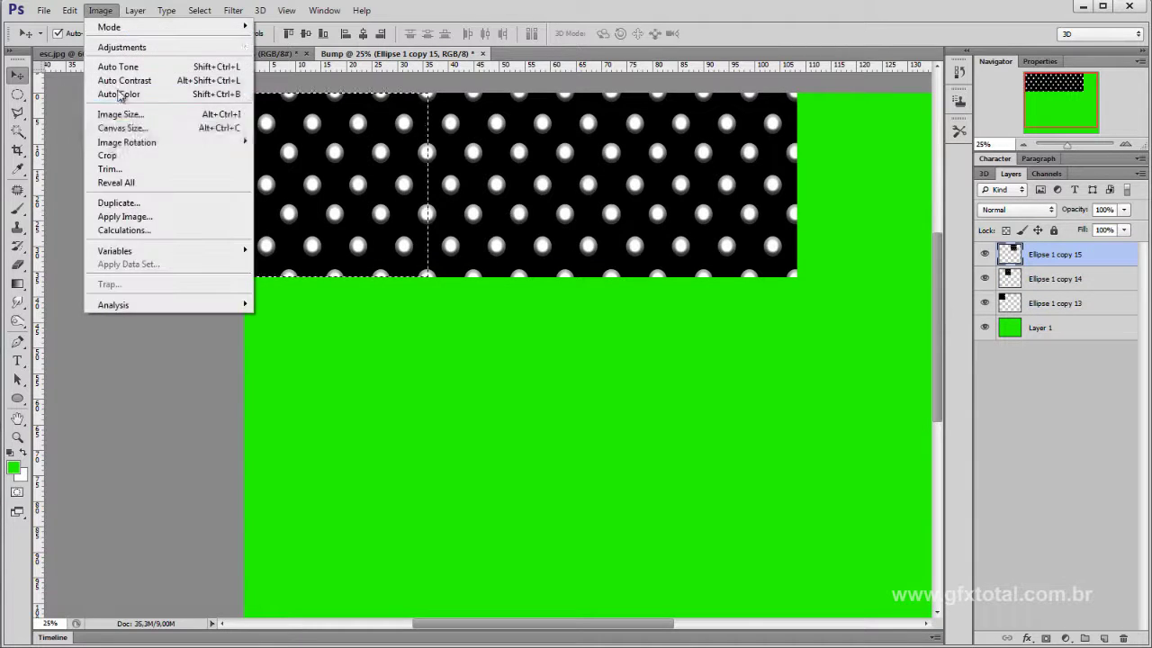
click(110, 156)
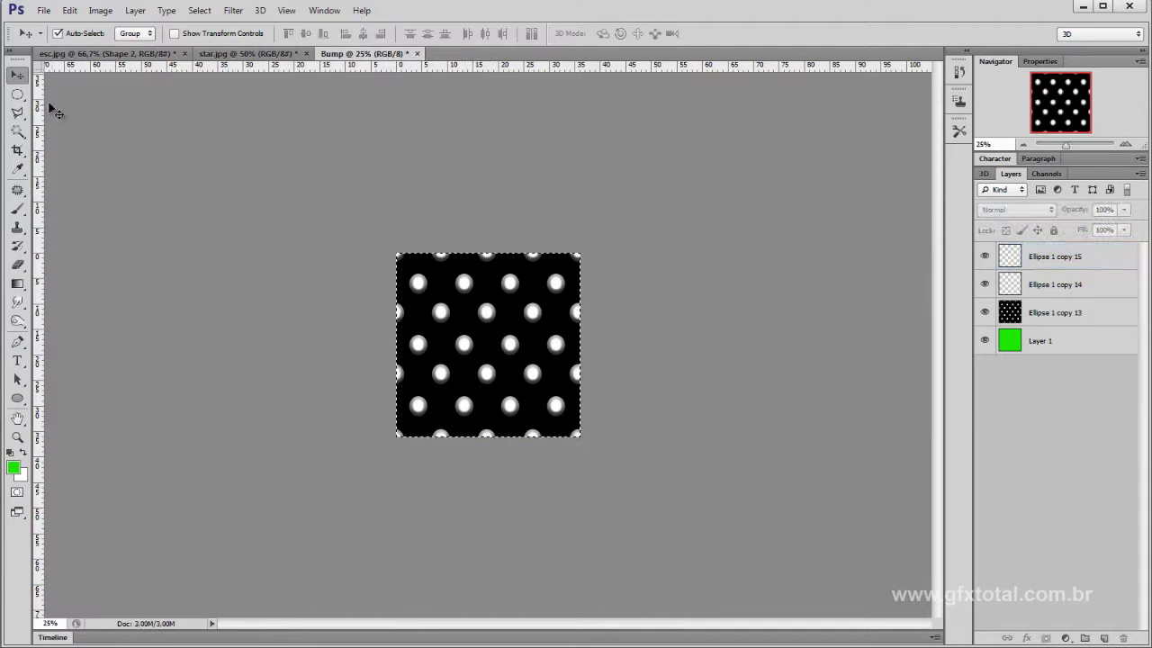
click(17, 94)
click(1069, 342)
key(Delete)
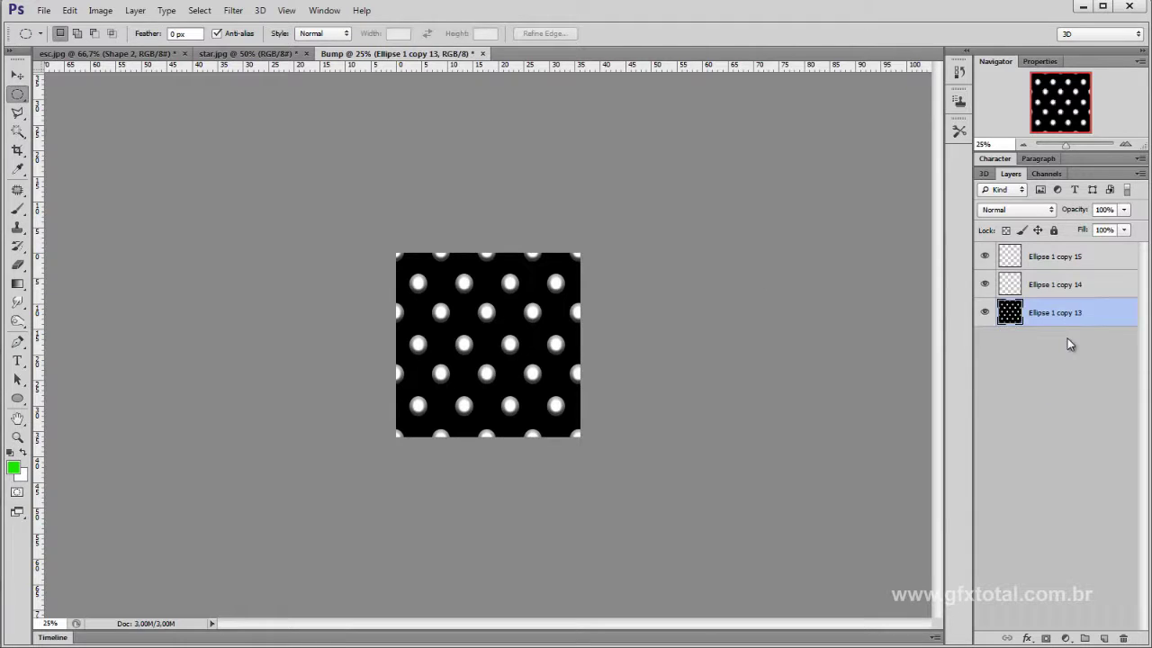
shift+click(1056, 259)
key(ctrl+e)
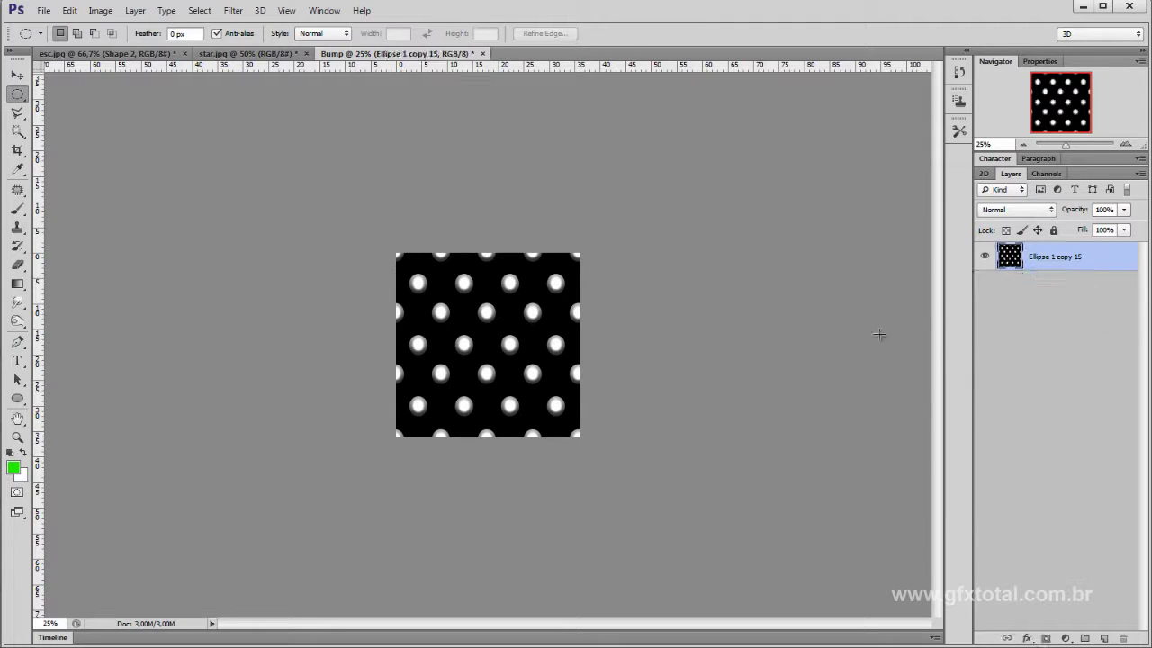
Save the texture as a progressive JPEG, quality 7 Medium, replacing the existing Bump file
key(ctrl+shift+s)
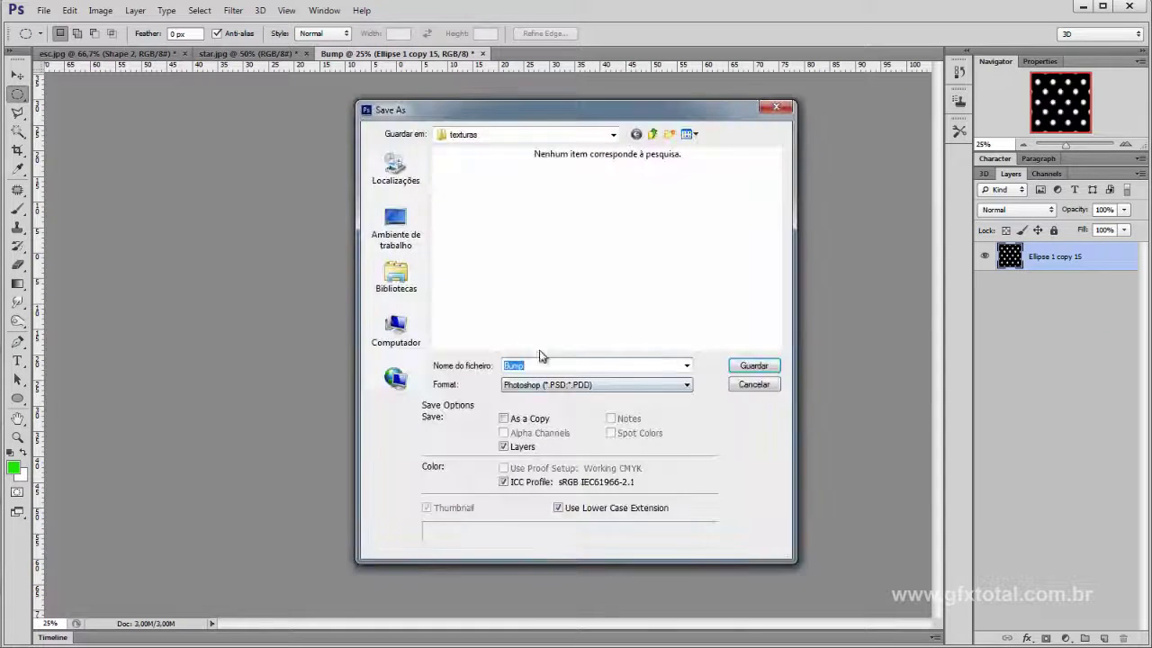
click(553, 386)
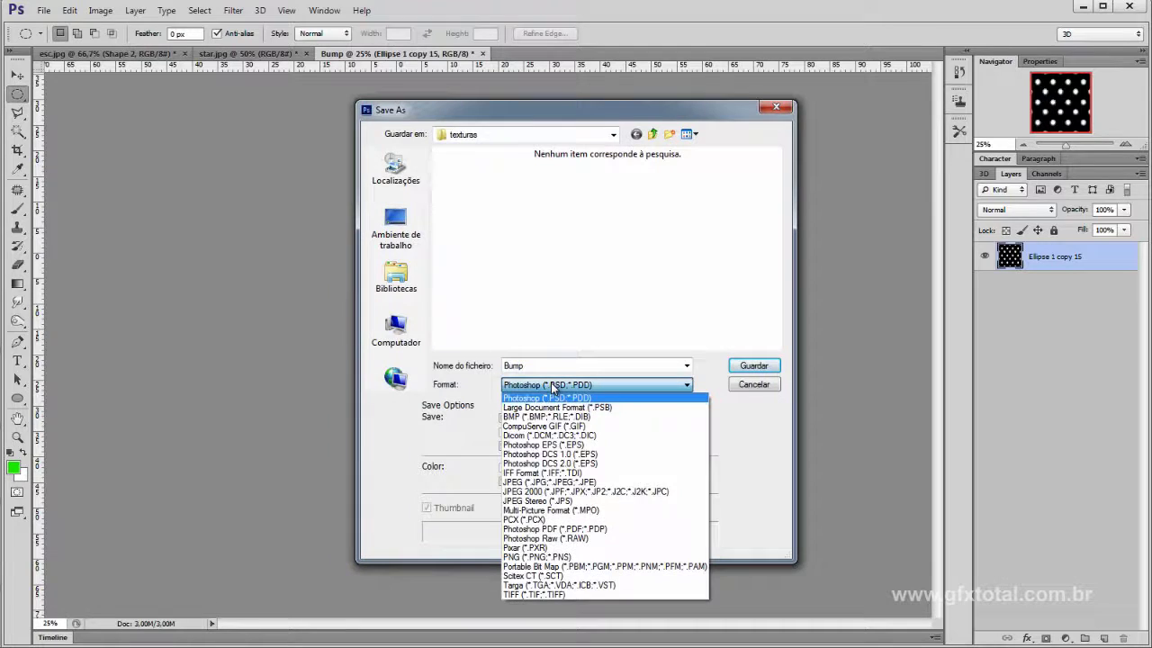
click(536, 484)
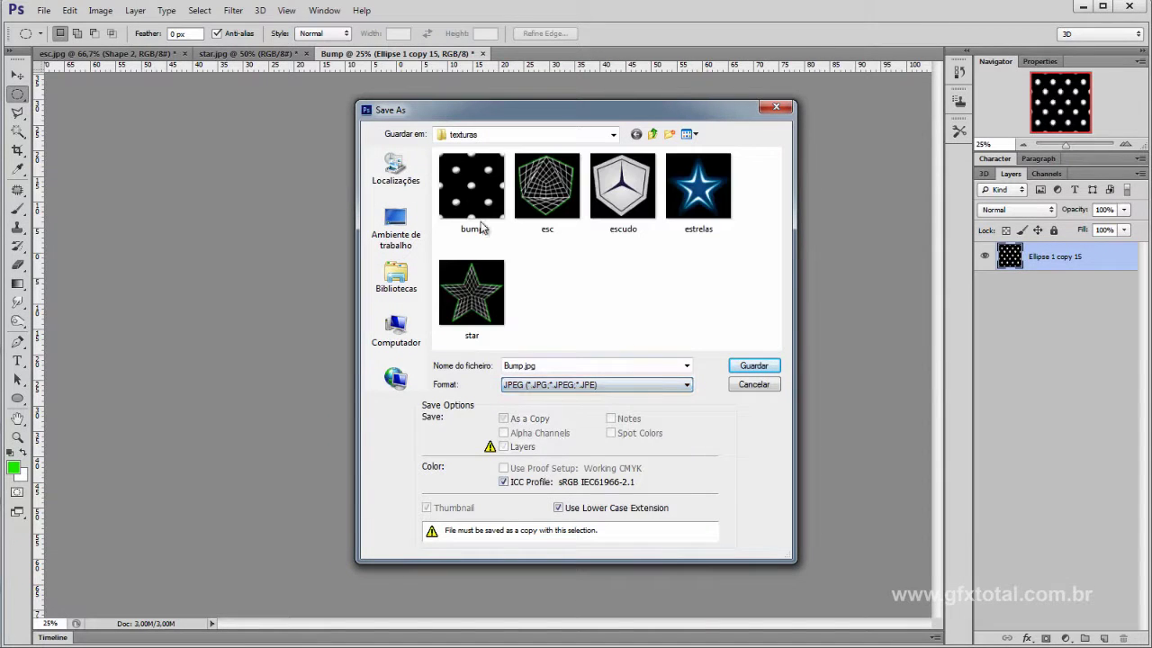
click(486, 228)
click(754, 365)
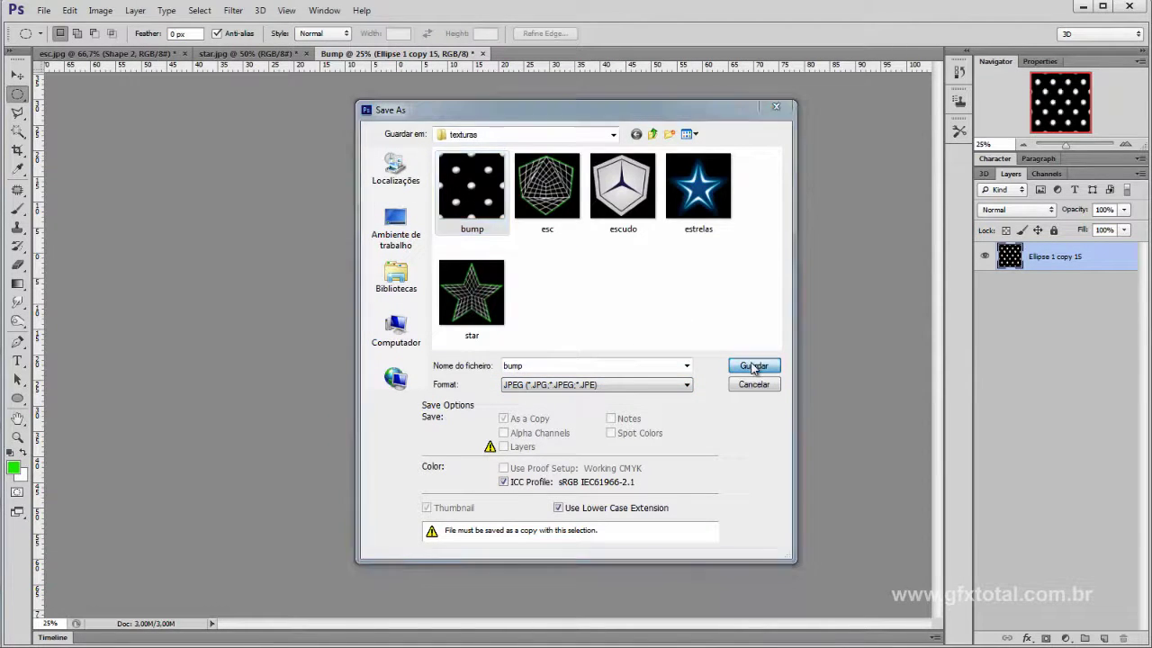
click(527, 252)
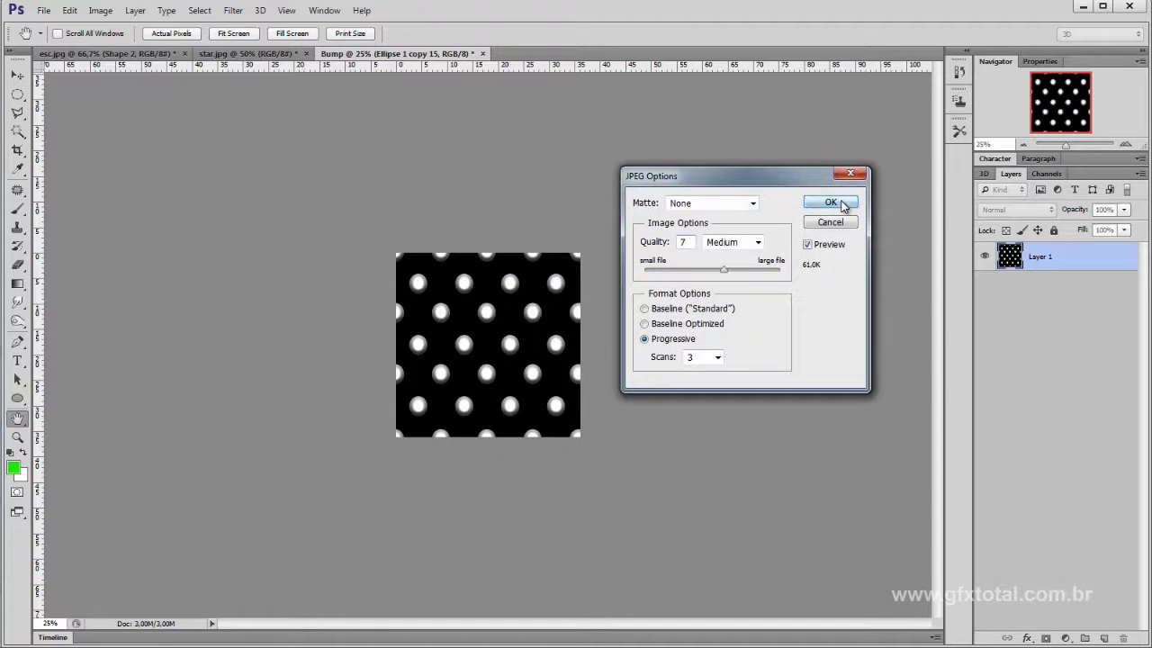
click(830, 201)
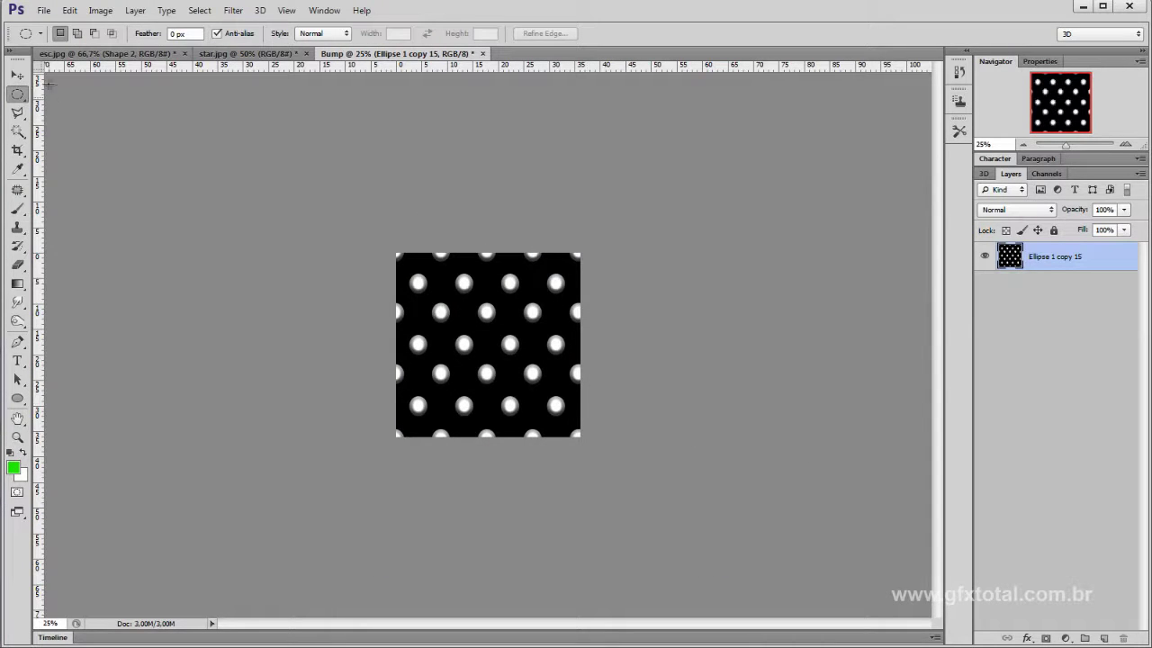
click(17, 75)
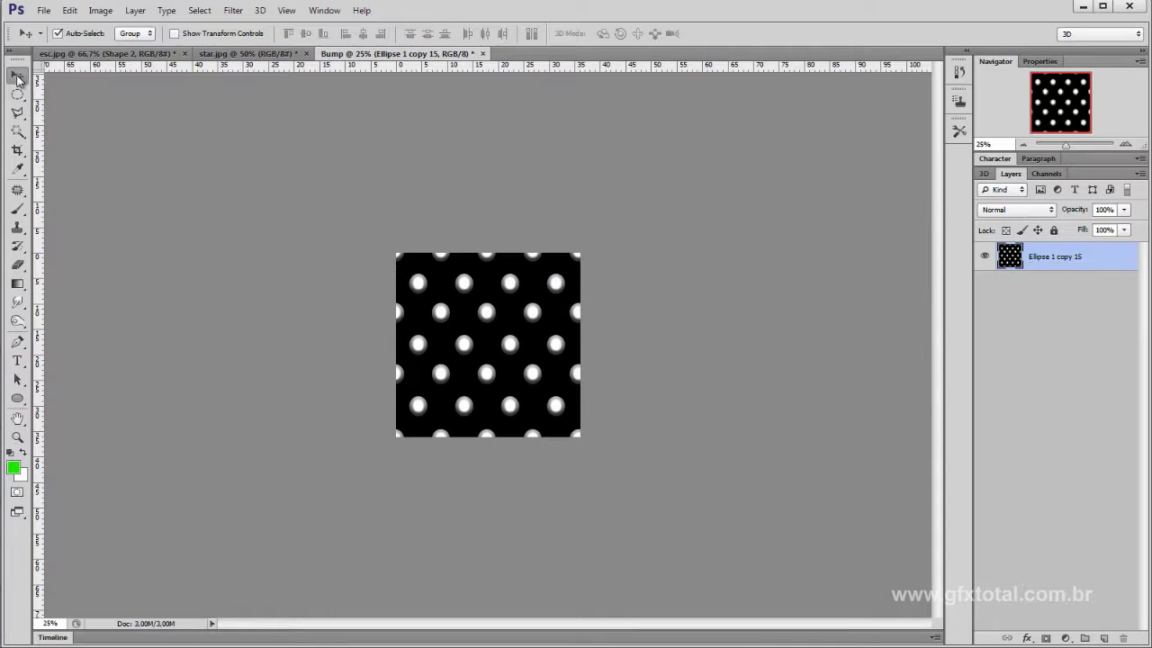
click(1125, 145)
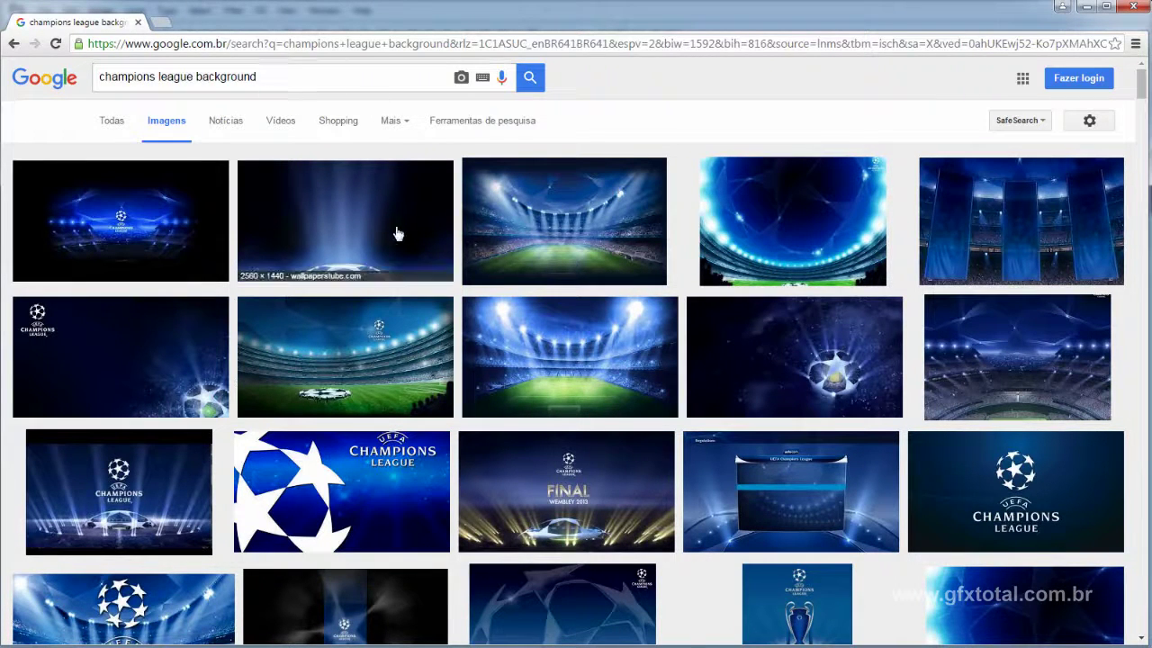
Scroll through the 'champions league background' image results, then minimize Chrome
scroll(810, 261, down, 2)
scroll(705, 238, down, 2)
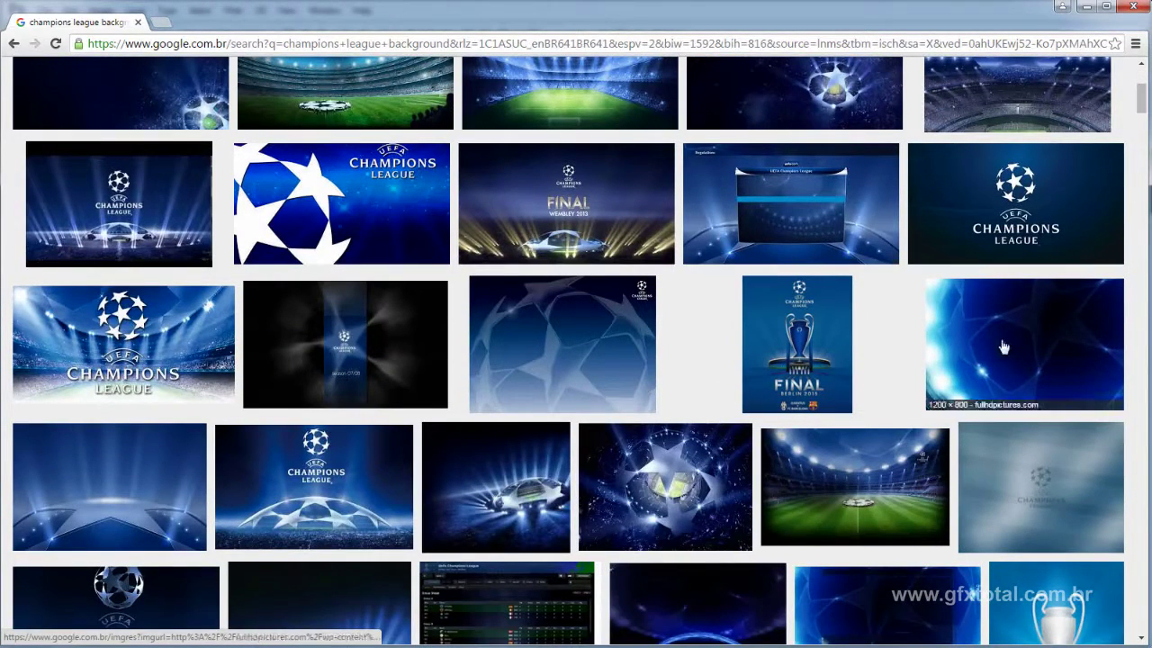
scroll(476, 355, down, 2)
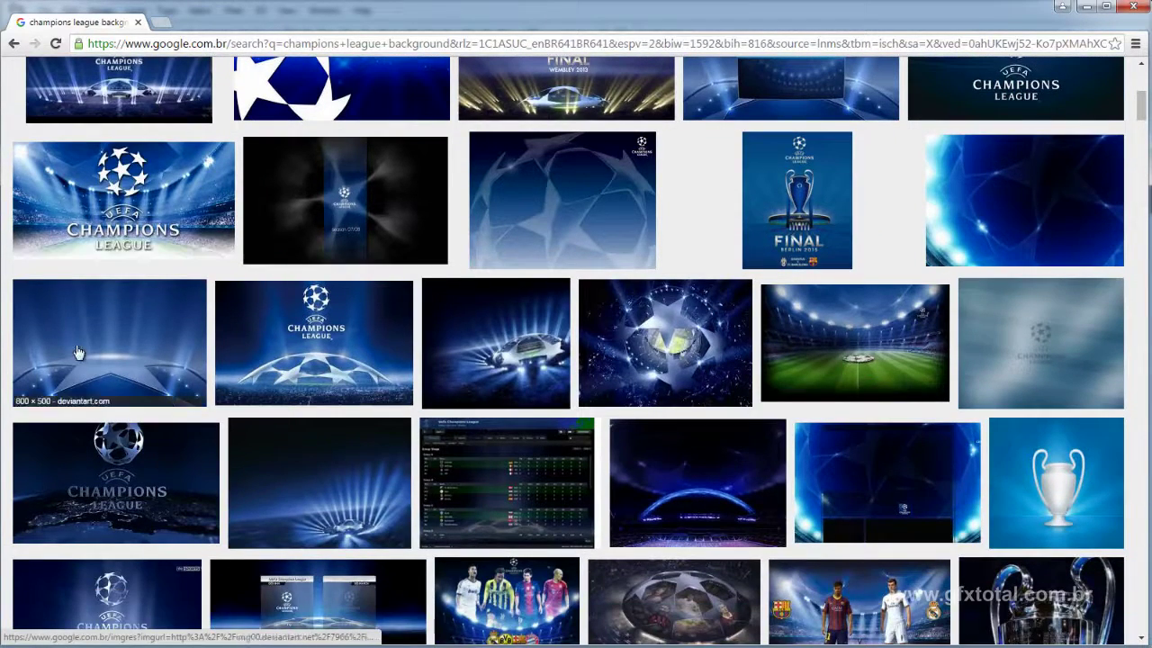
scroll(862, 275, down, 1)
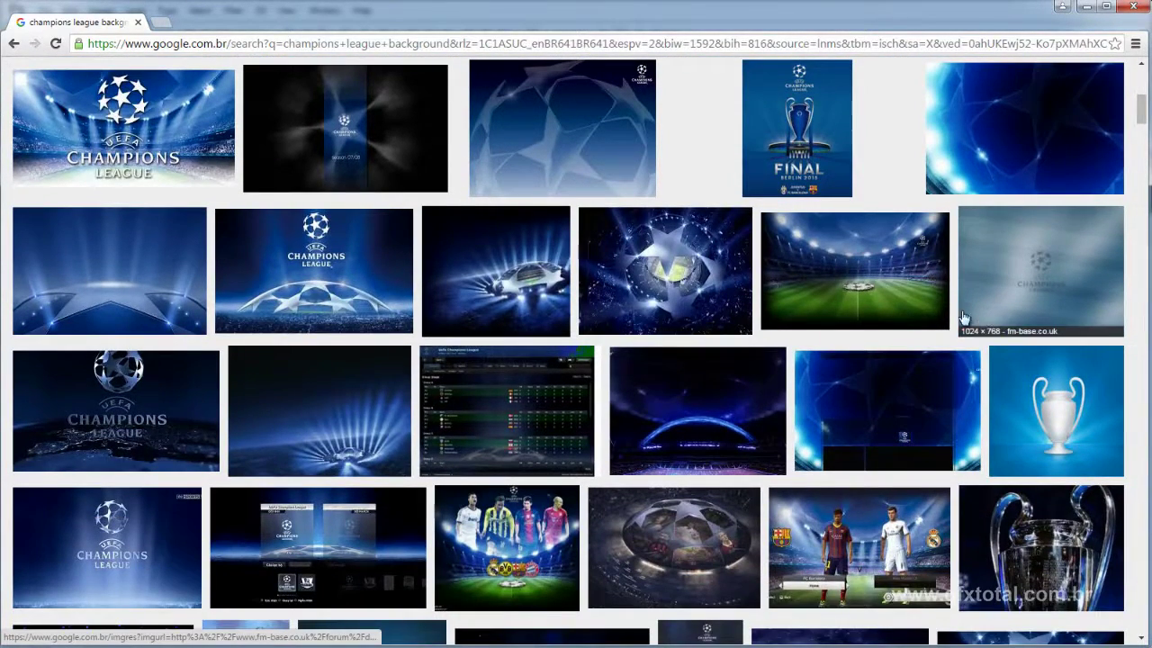
scroll(726, 317, down, 2)
scroll(726, 317, up, 5)
scroll(771, 296, up, 3)
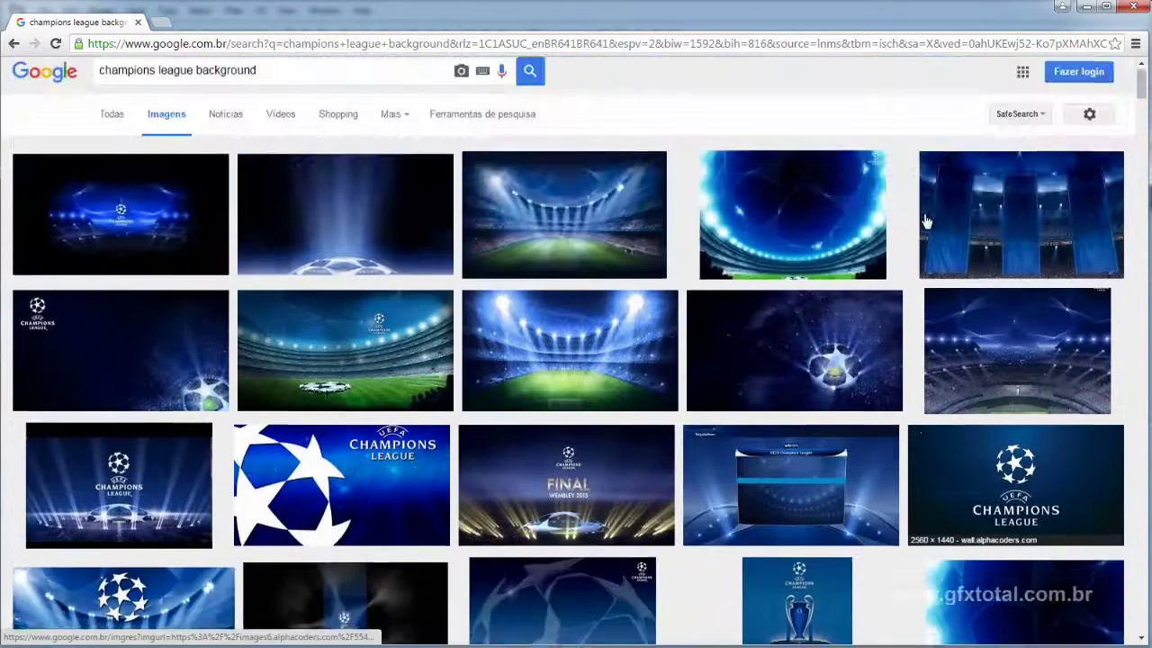
click(1088, 7)
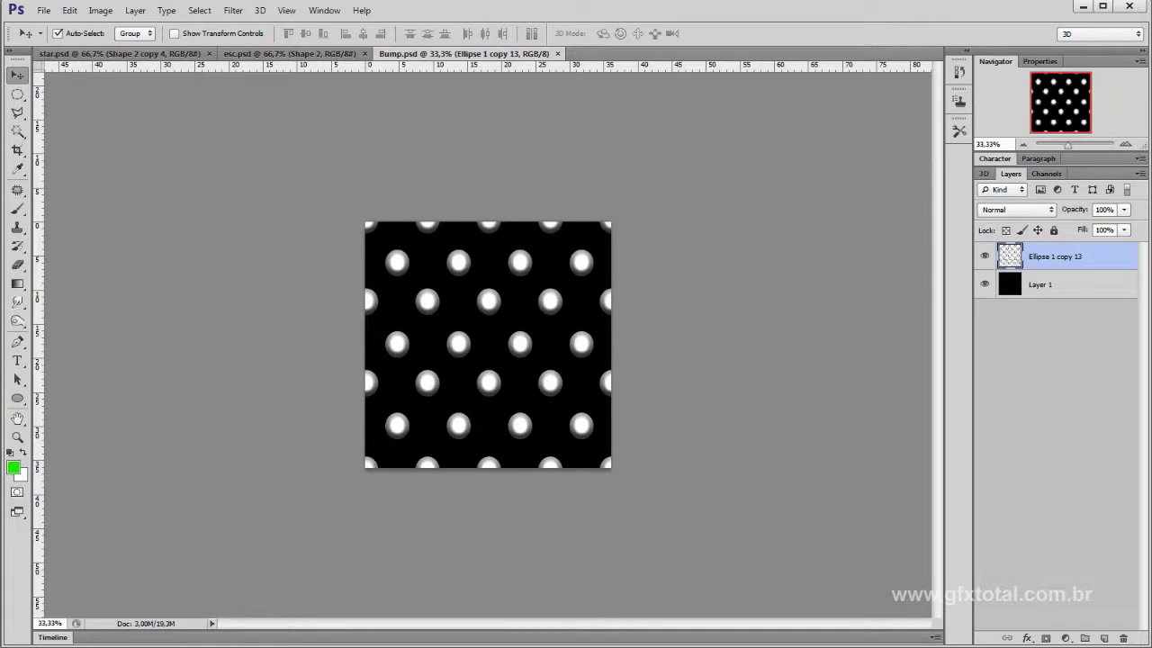
Open the Champions-League stadium image from the Starball folder as a new Photoshop document
key(alt+Tab)
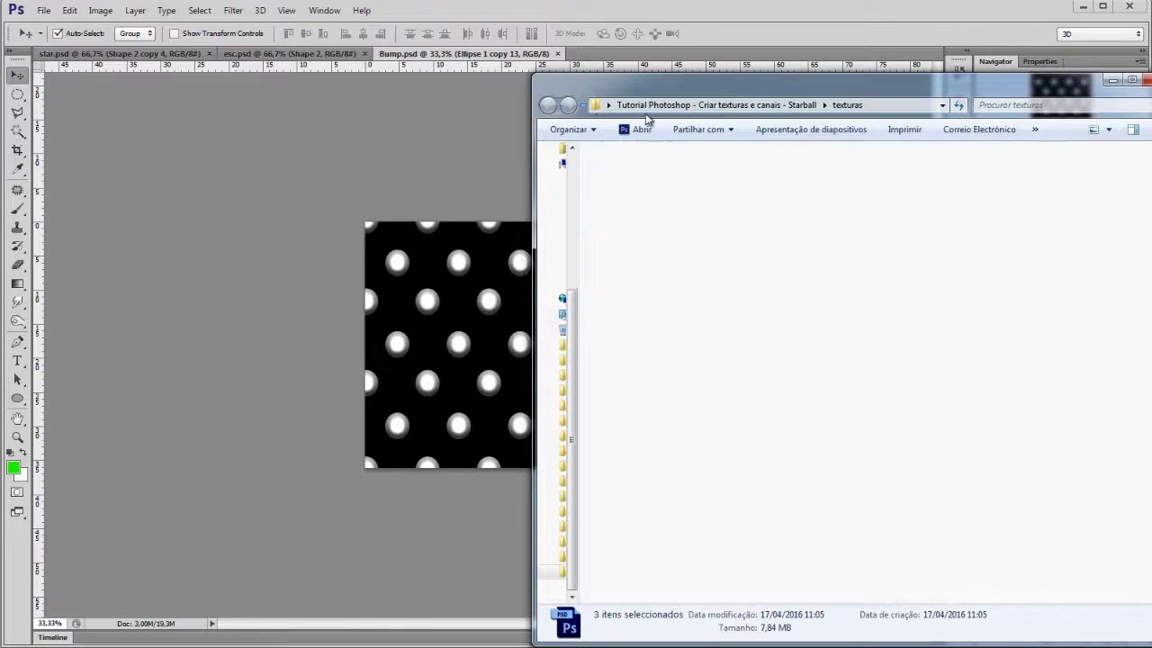
click(646, 105)
click(879, 207)
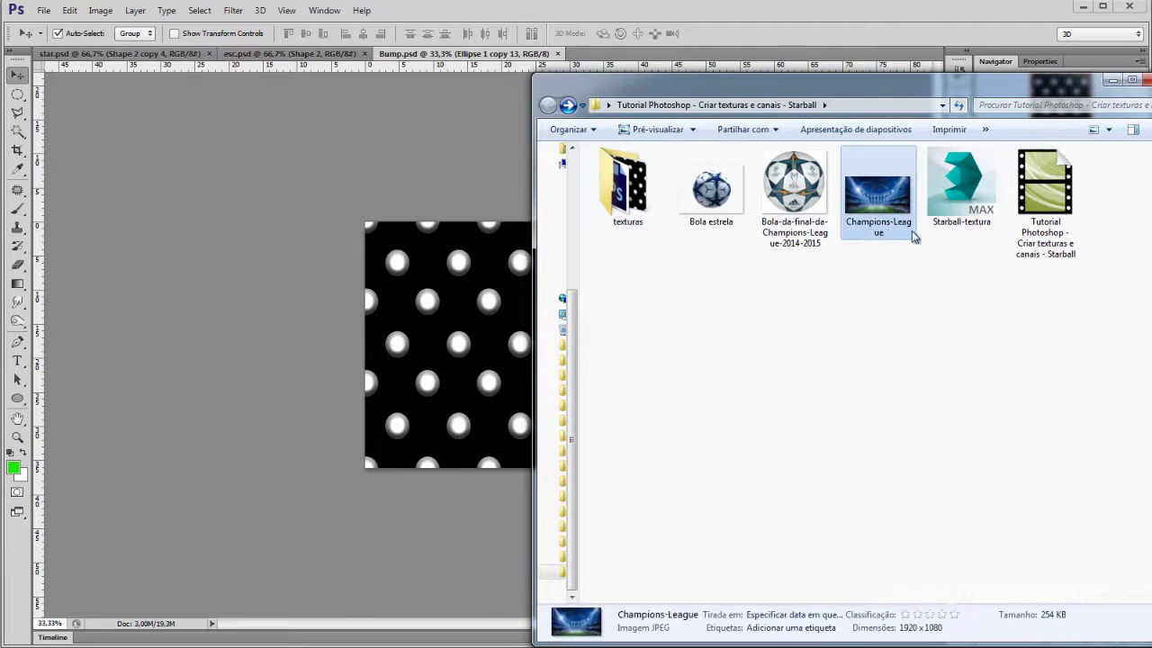
drag(765, 81, 323, 232)
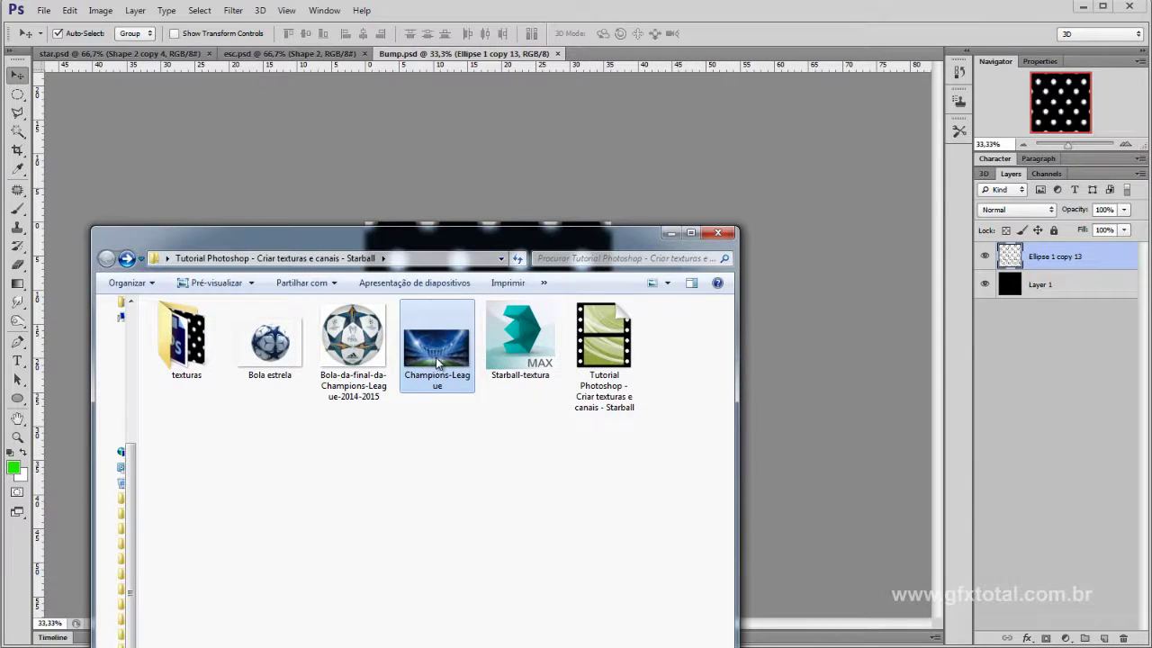
drag(438, 363, 621, 54)
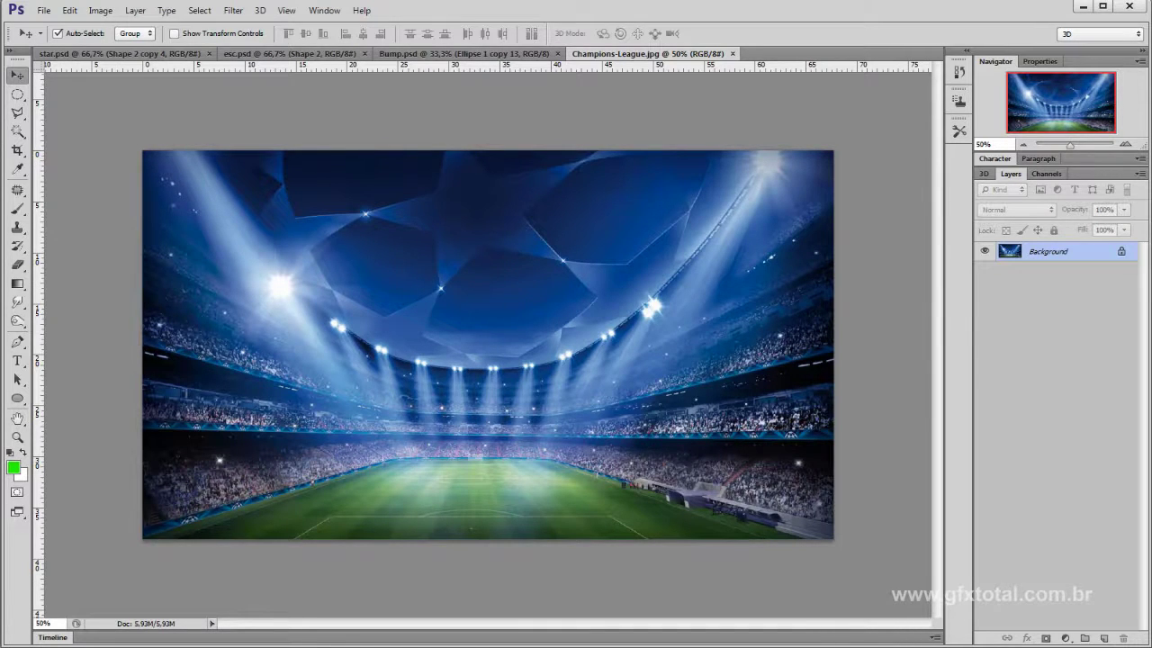
Preview the Bola estrela ball image, then drag it onto the stadium canvas
key(alt+Tab)
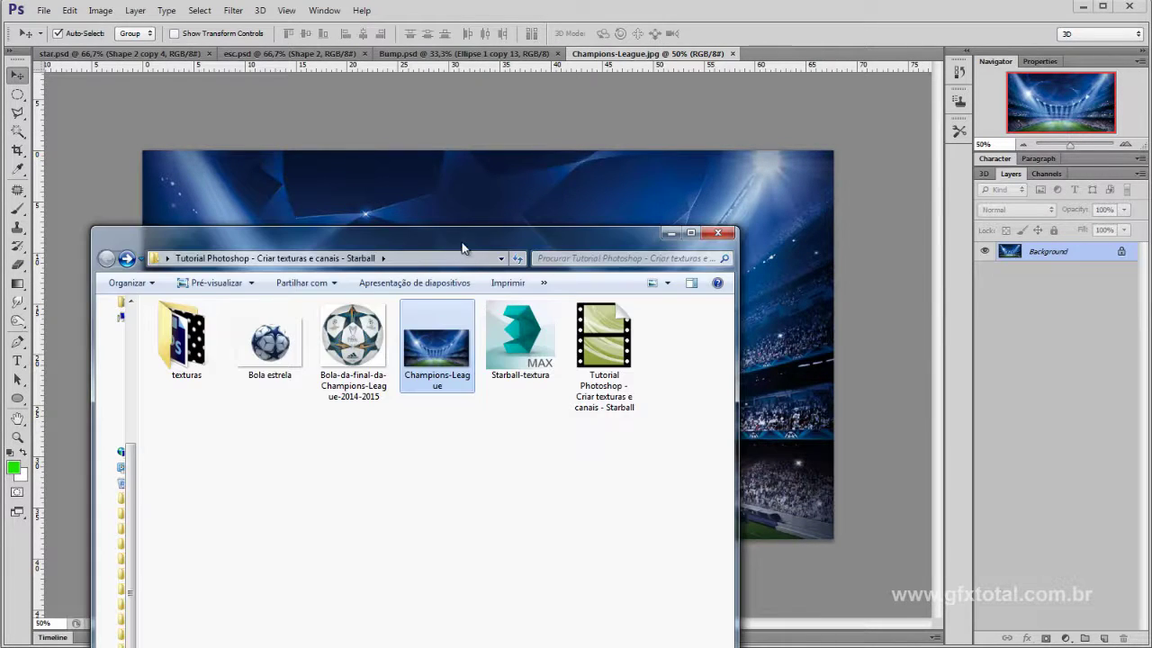
drag(360, 234, 1128, 195)
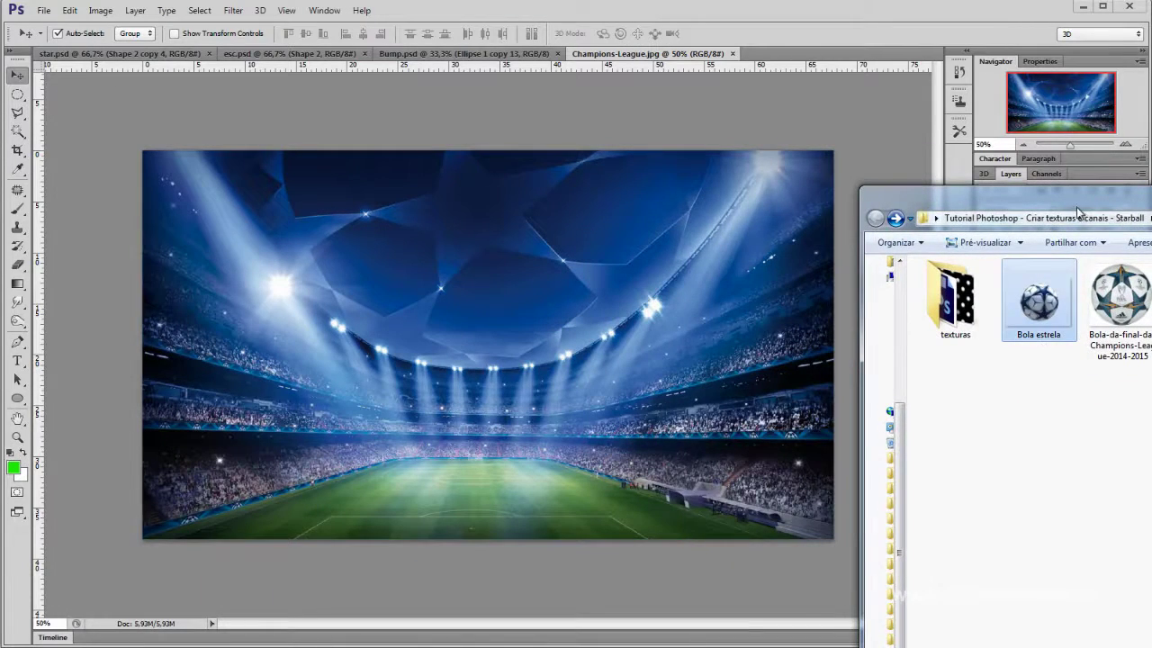
drag(929, 203, 711, 164)
double_click(823, 265)
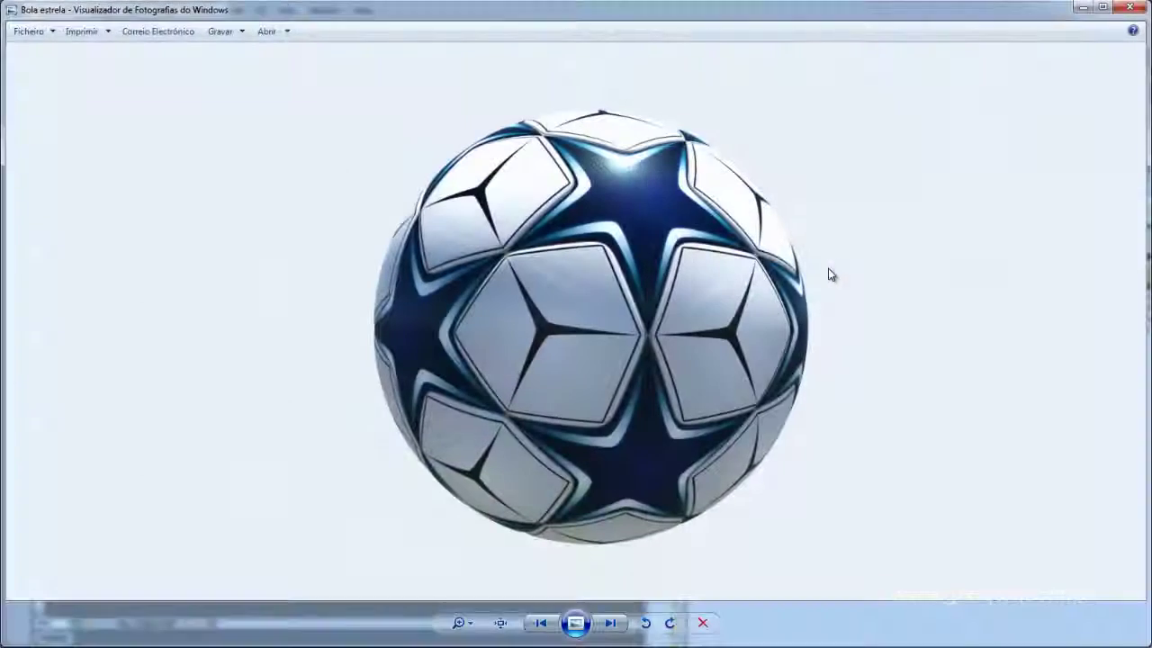
click(1130, 7)
drag(810, 148, 984, 167)
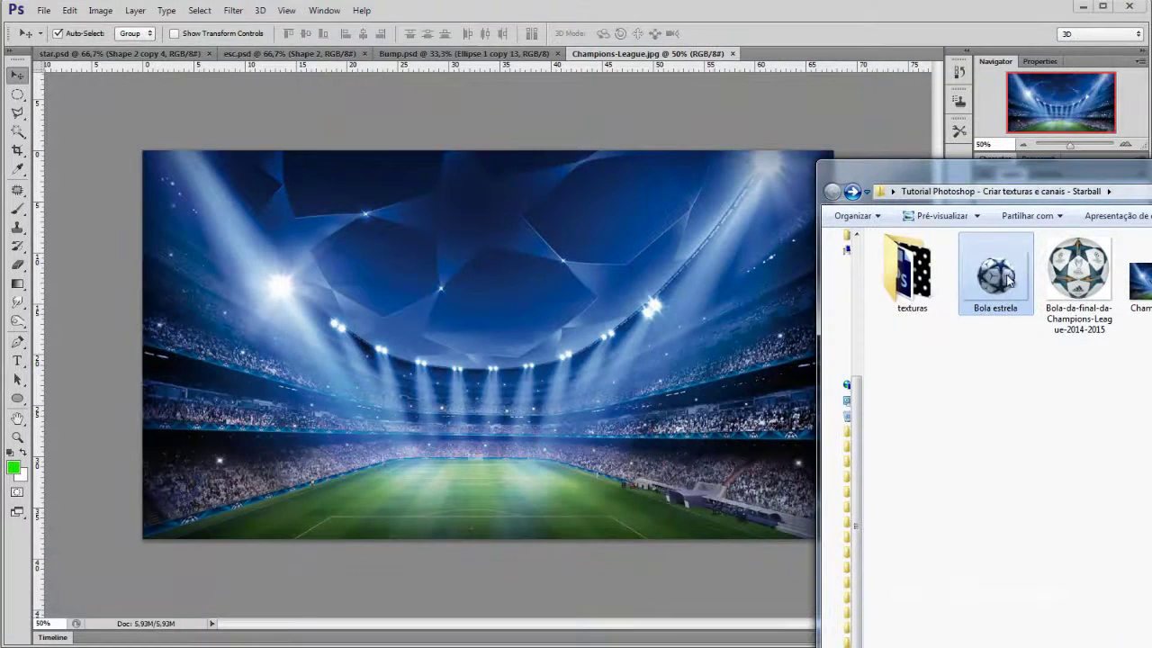
drag(996, 270, 527, 290)
Commit the placed Bola estrela ball and nudge it slightly left, above the pitch
key(Return)
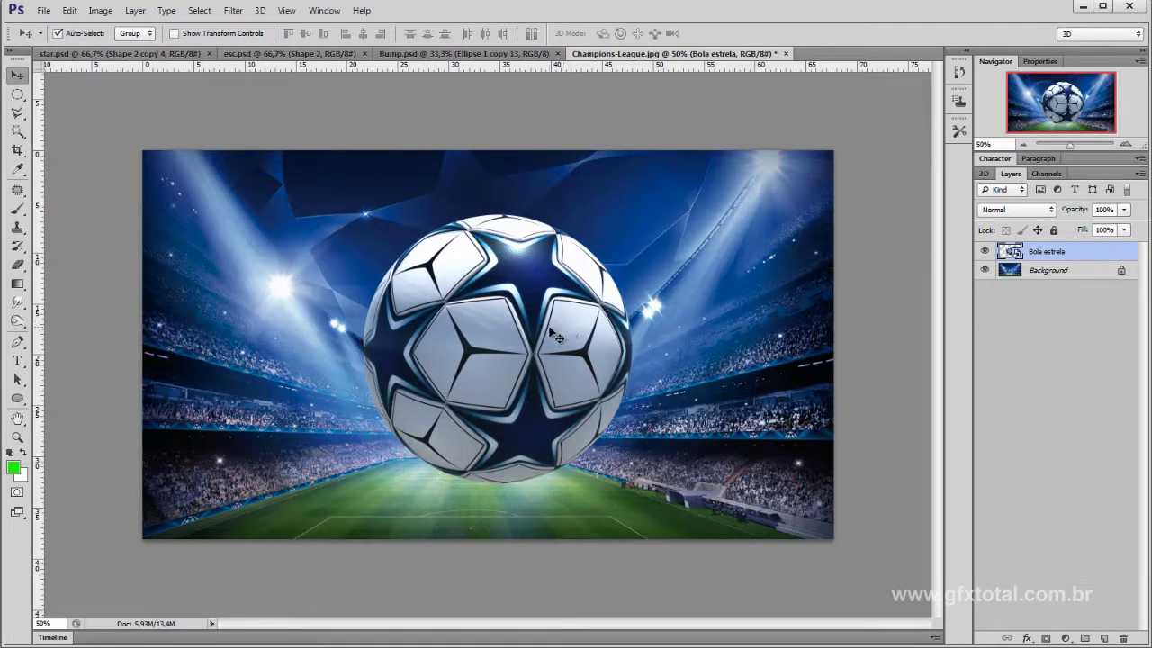
drag(545, 326, 512, 328)
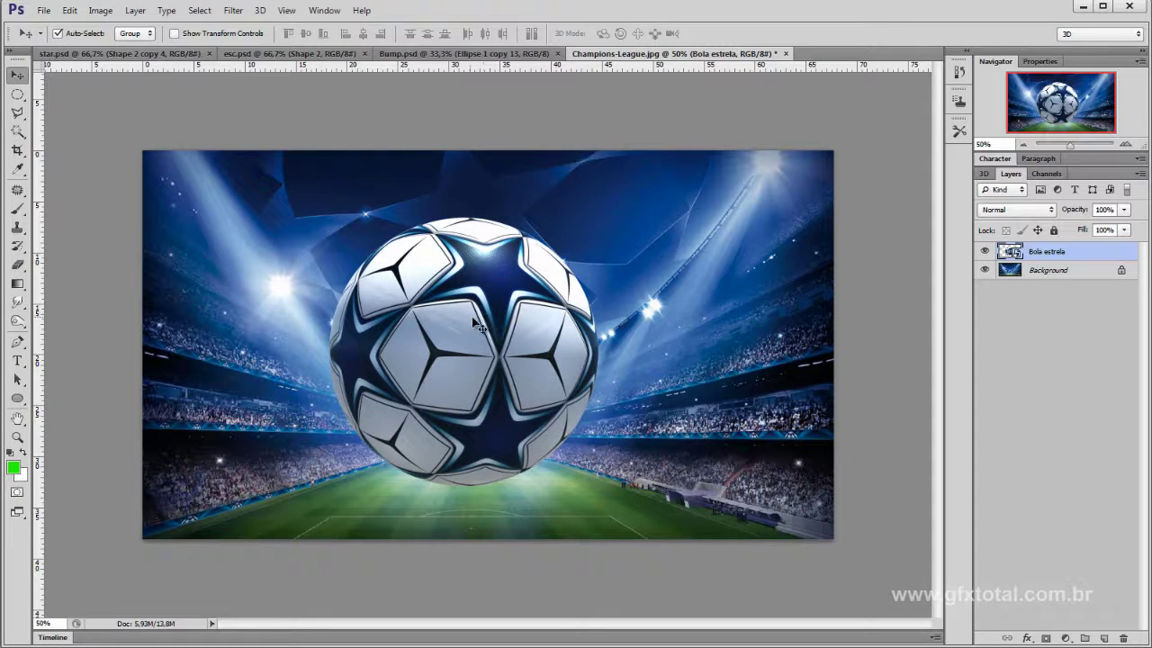
drag(487, 320, 501, 270)
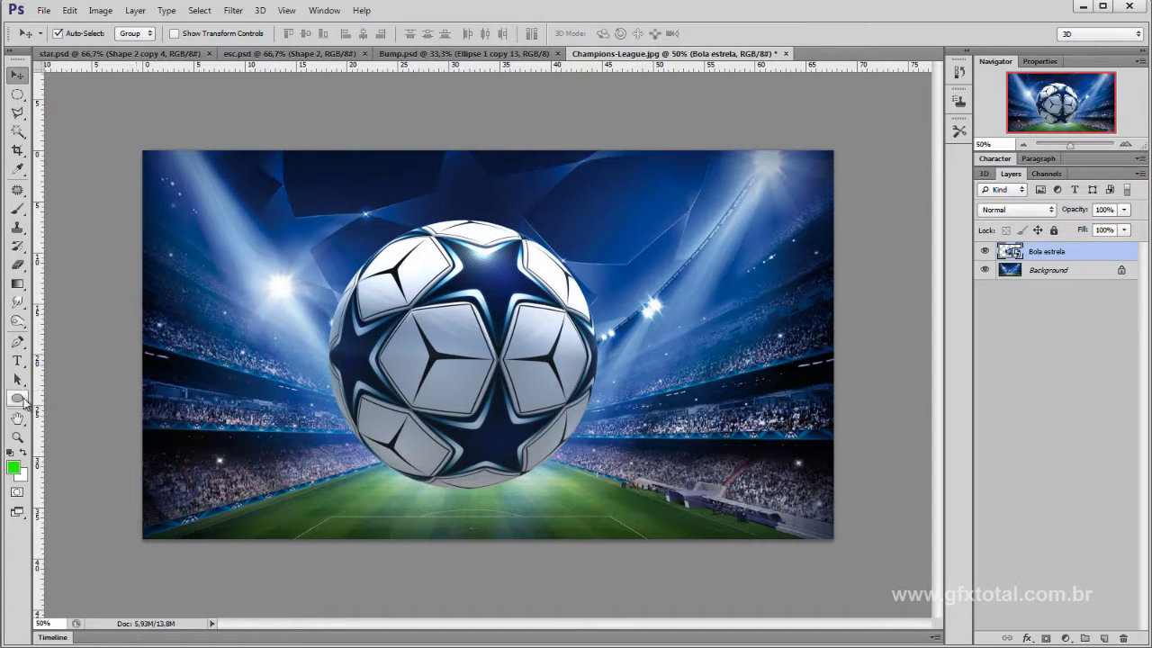
Draw a flat ellipse under the ball and fill it with black (000000)
click(18, 399)
drag(379, 500, 540, 520)
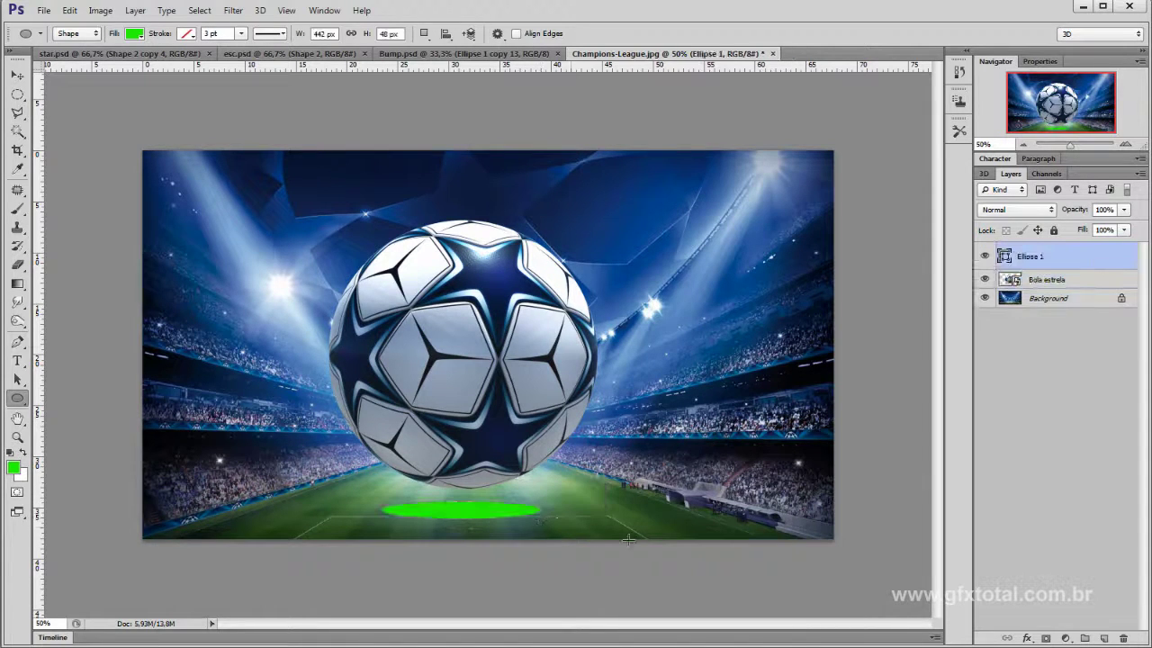
click(13, 78)
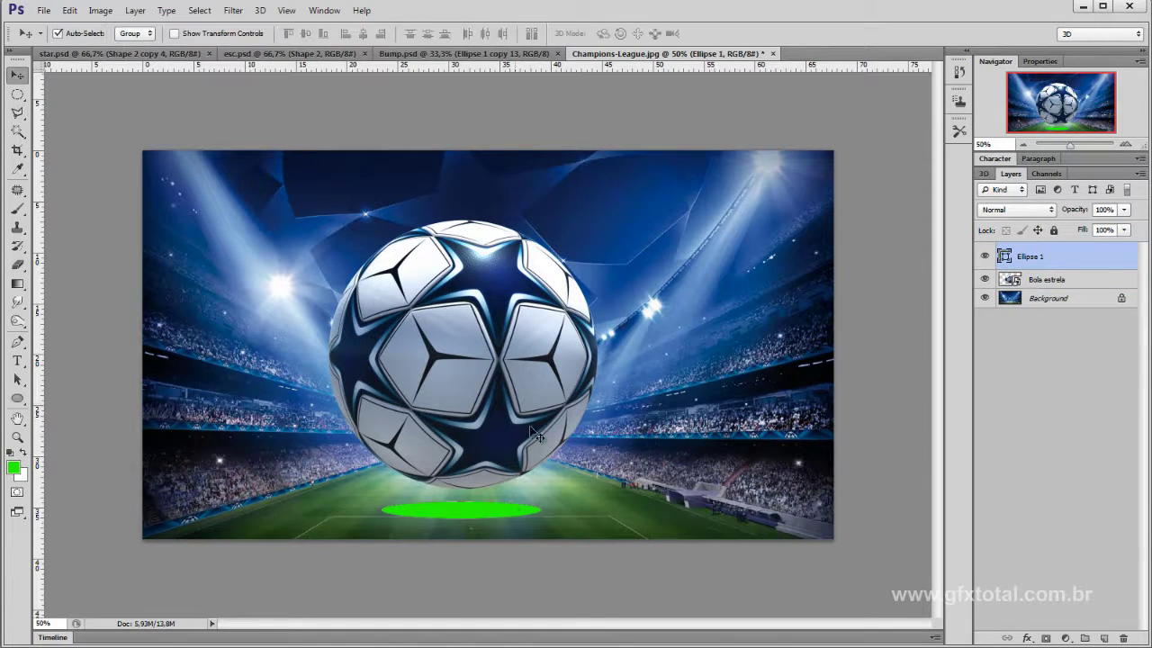
double_click(1005, 256)
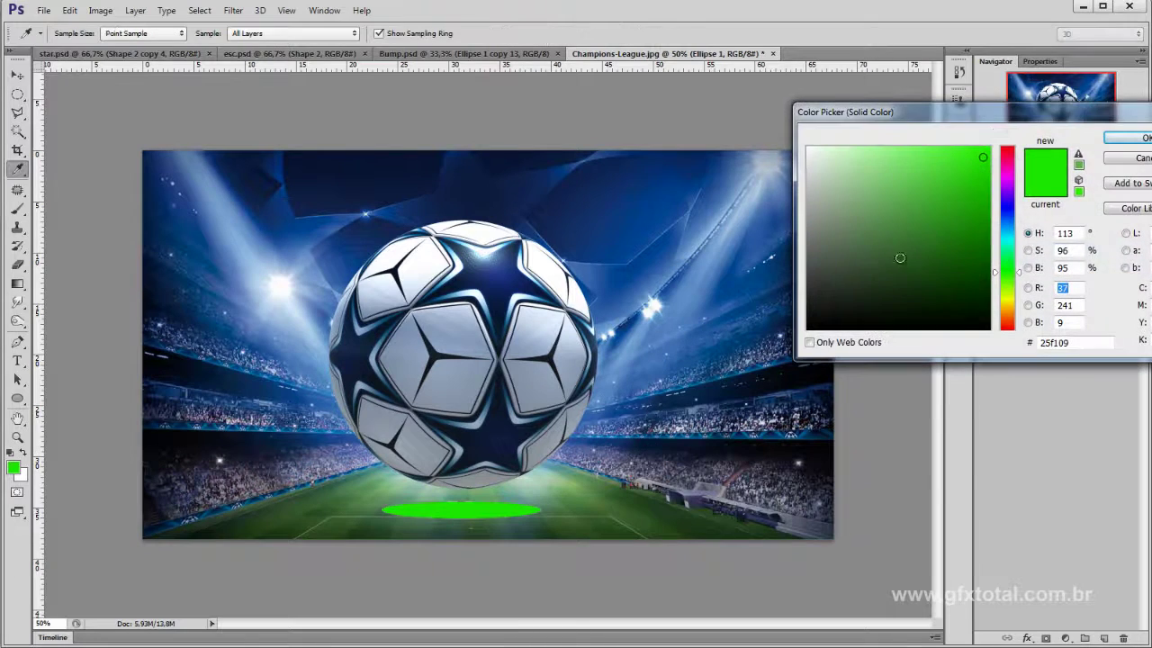
drag(990, 112, 855, 97)
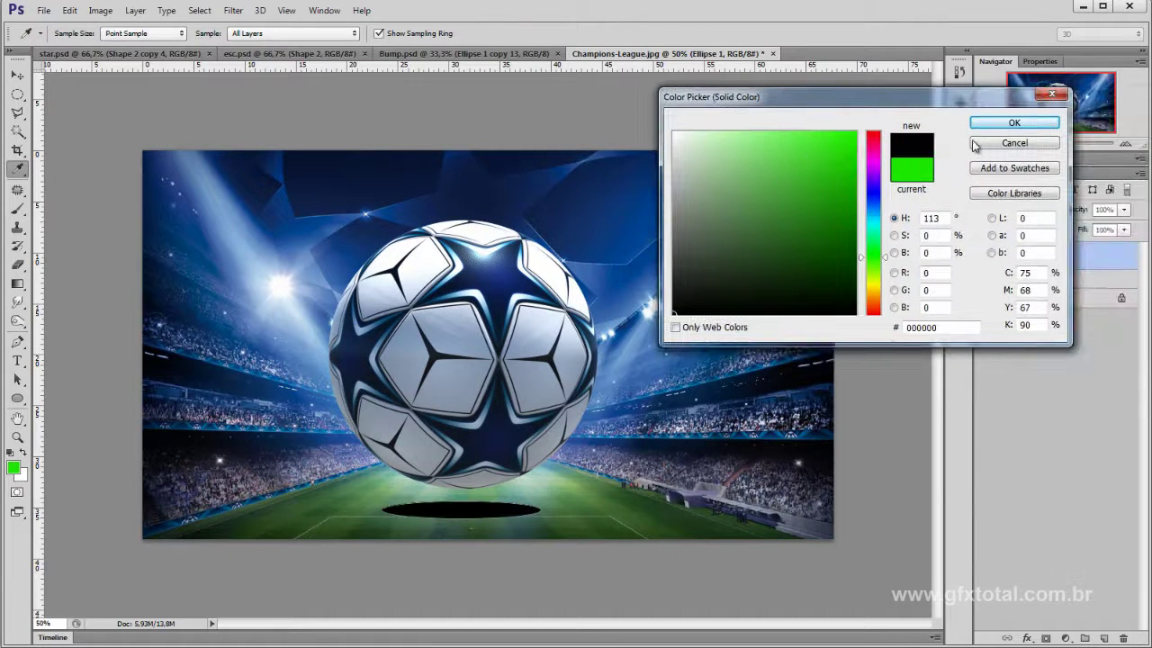
click(1014, 123)
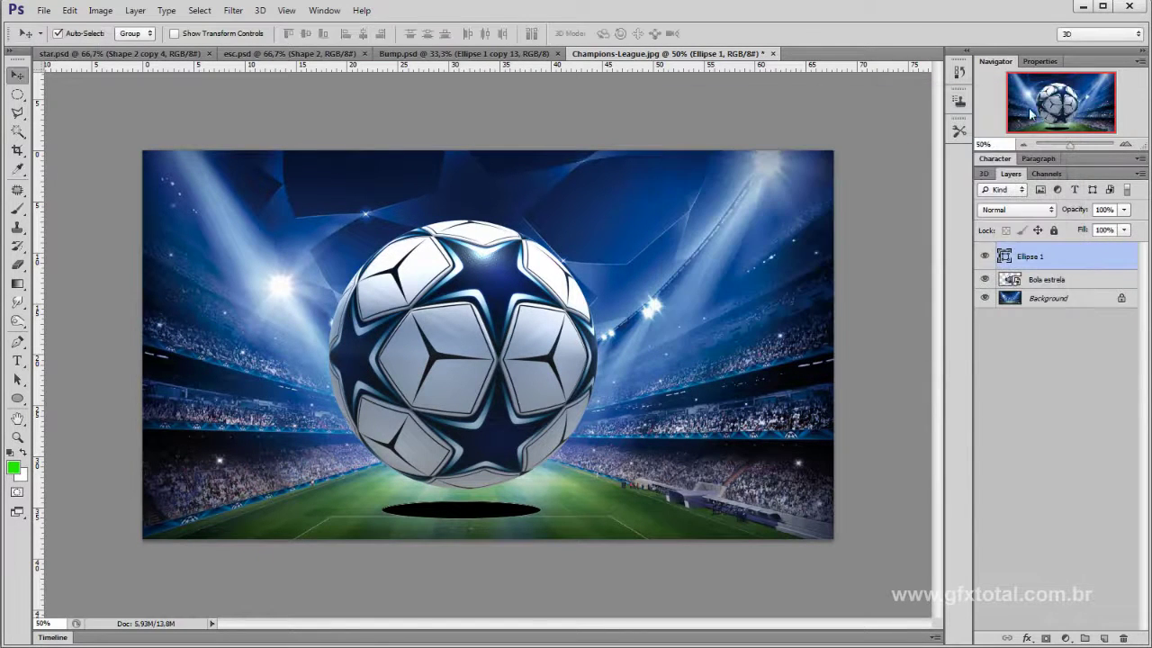
Feather the ellipse shadow to 26 px and reposition it beneath the ball
click(1038, 62)
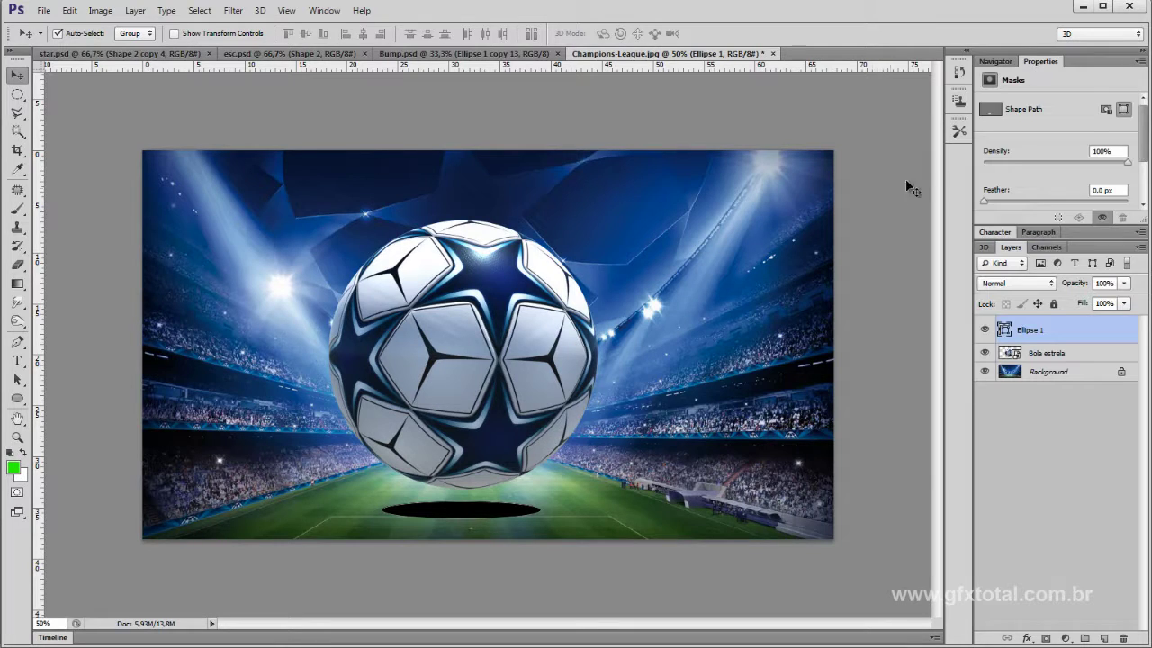
drag(986, 201, 1042, 206)
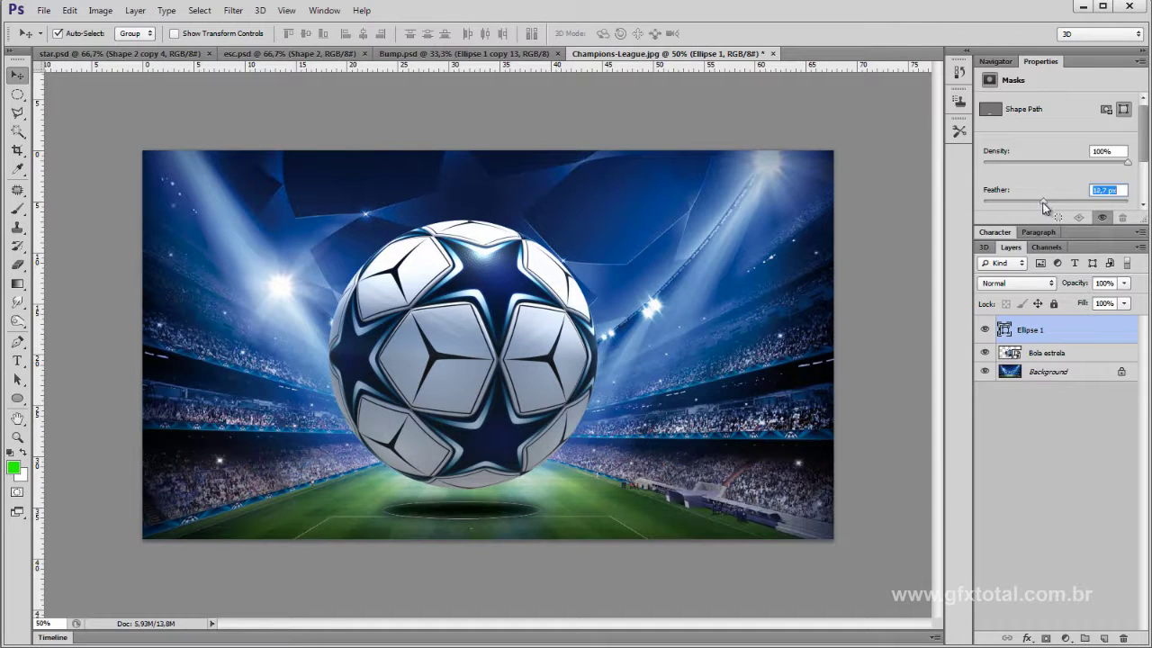
click(886, 294)
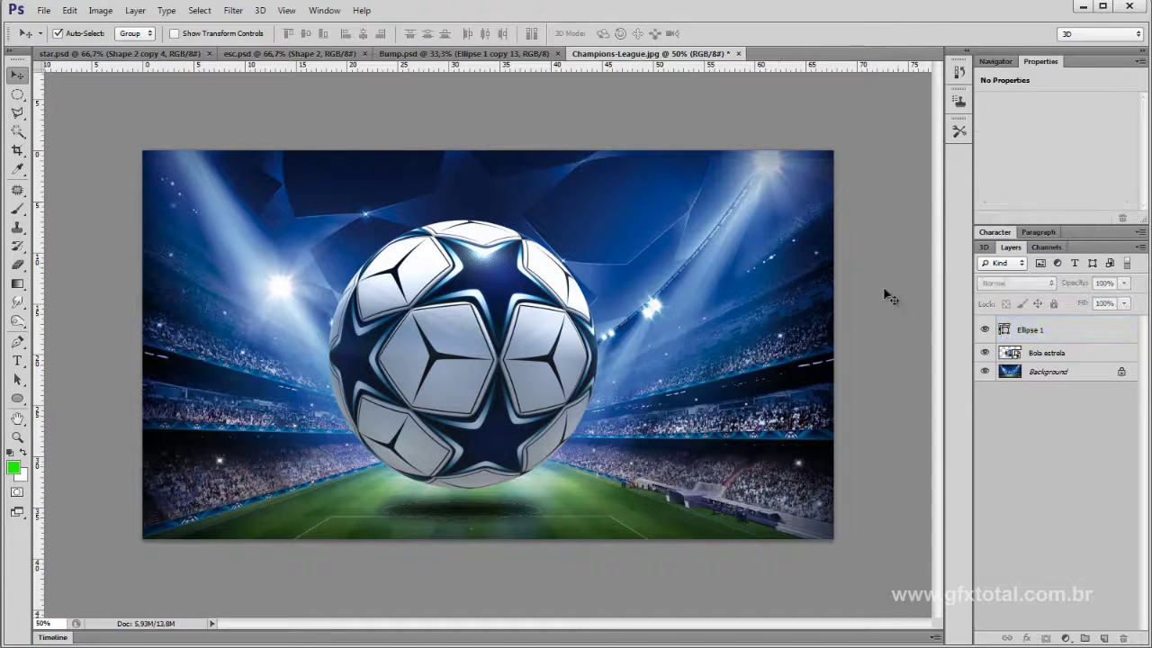
drag(454, 525, 461, 521)
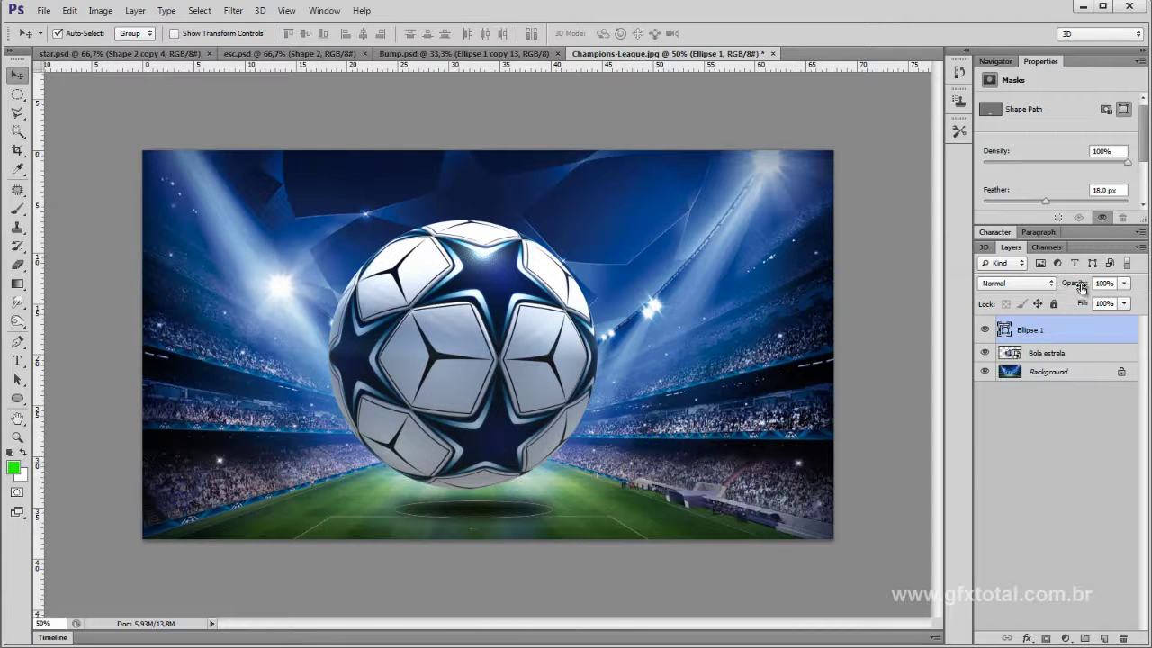
Fade the Ellipse 1 shadow layer to 59% opacity
drag(1082, 287, 1076, 288)
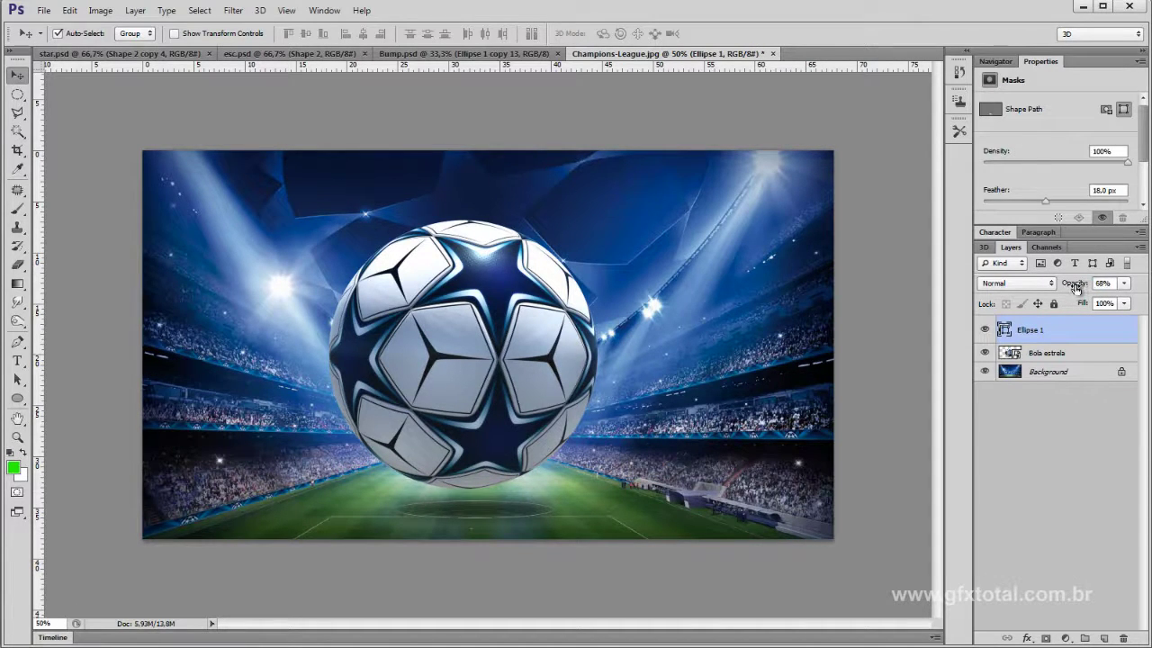
click(996, 61)
click(873, 396)
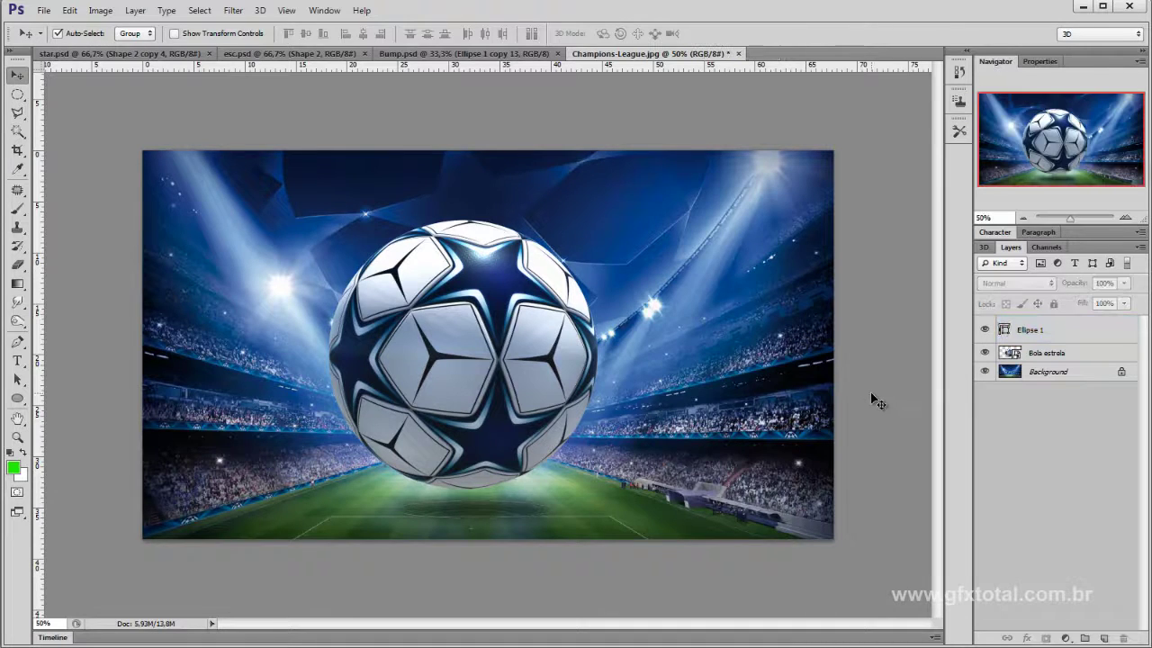
click(497, 506)
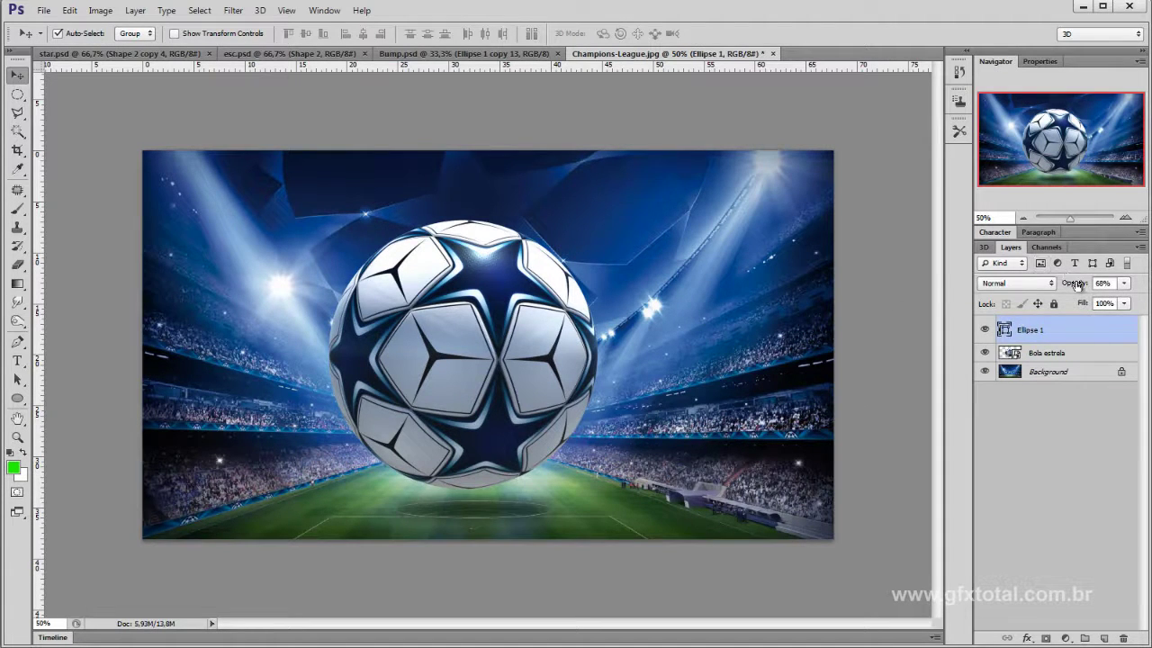
drag(1074, 283, 1067, 287)
click(869, 463)
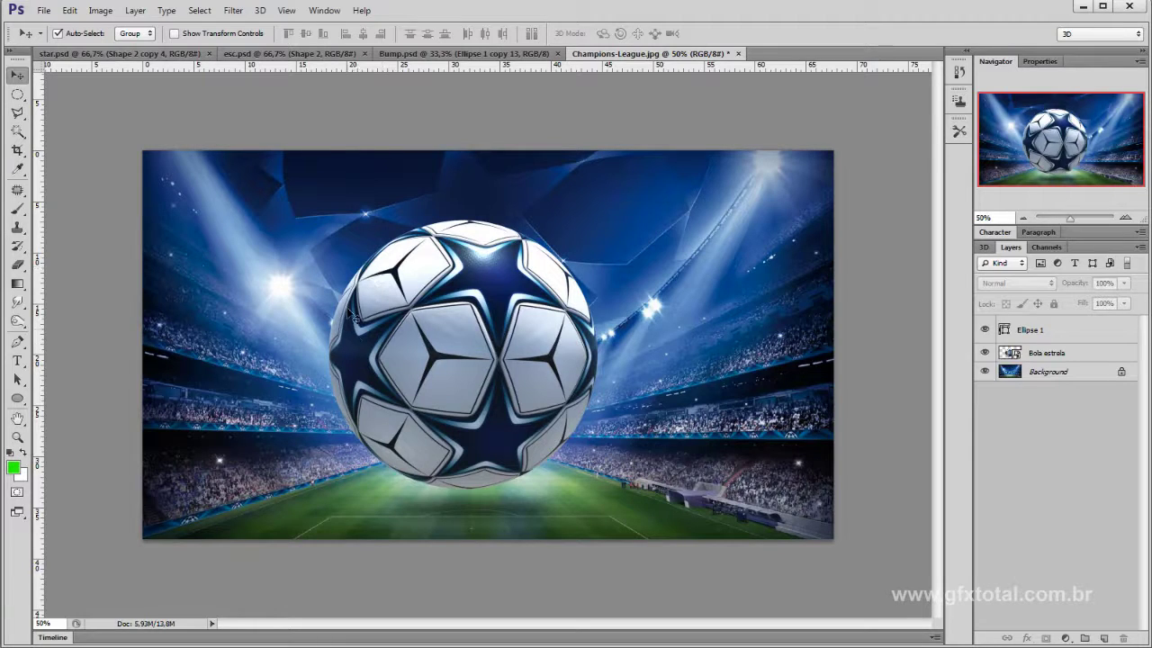
Duplicate the Bola estrela layer with Ctrl+J and hide the original
click(1044, 357)
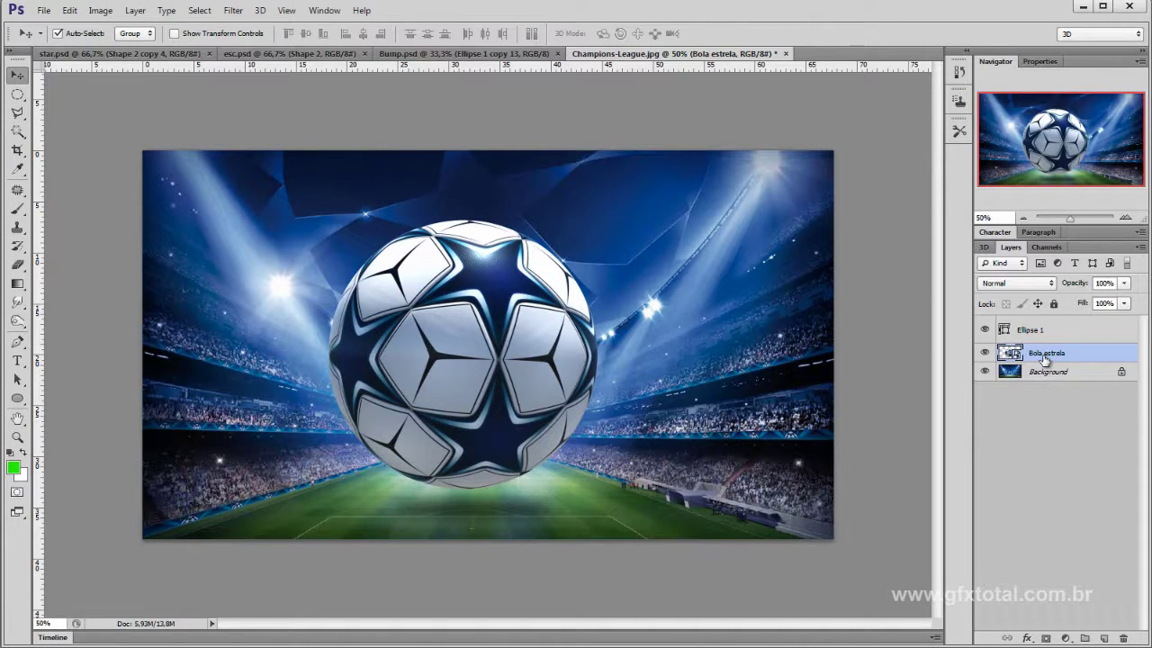
key(ctrl+j)
click(985, 371)
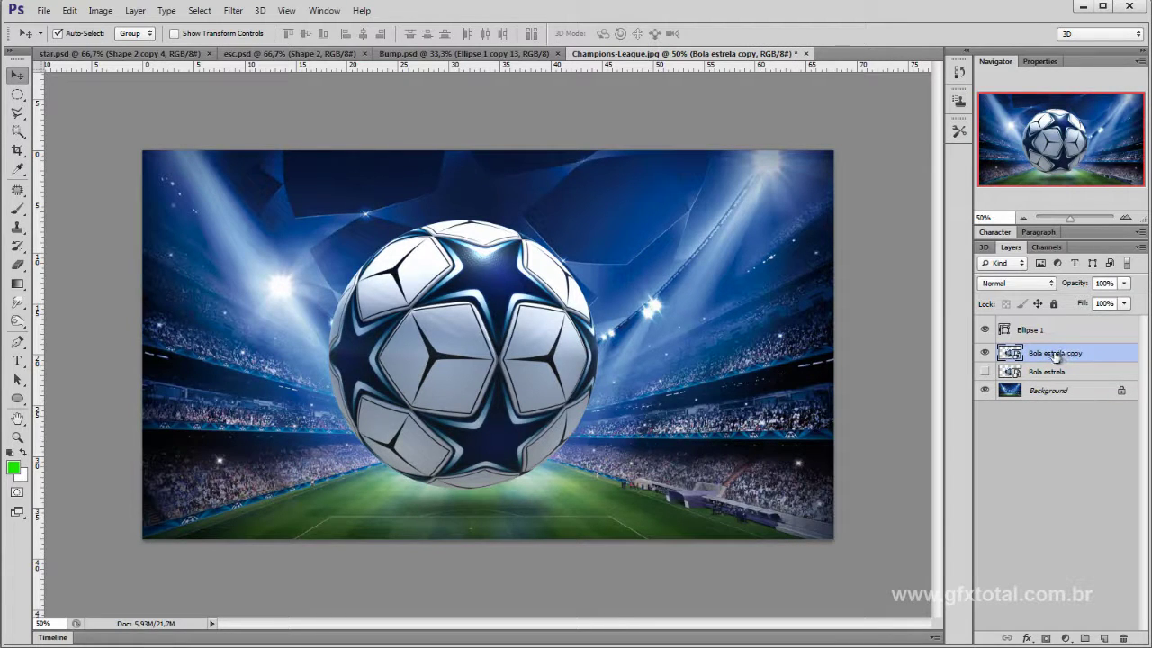
click(985, 352)
click(985, 353)
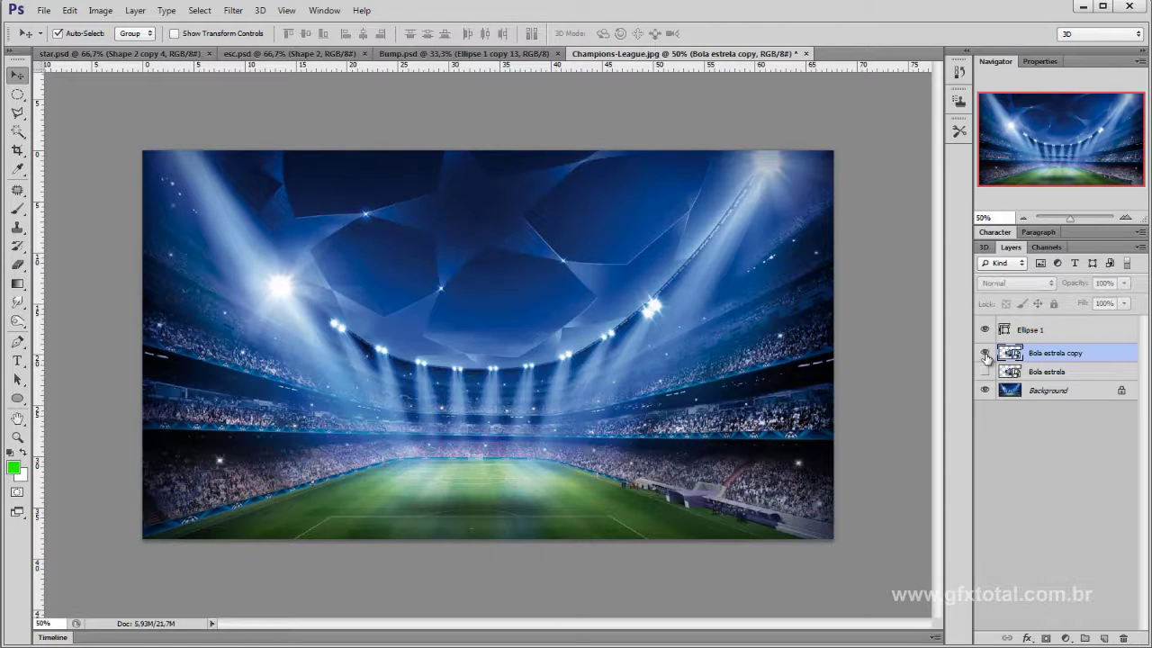
Give the Bola estrela copy an Inner Glow of 120 px size
right_click(1048, 356)
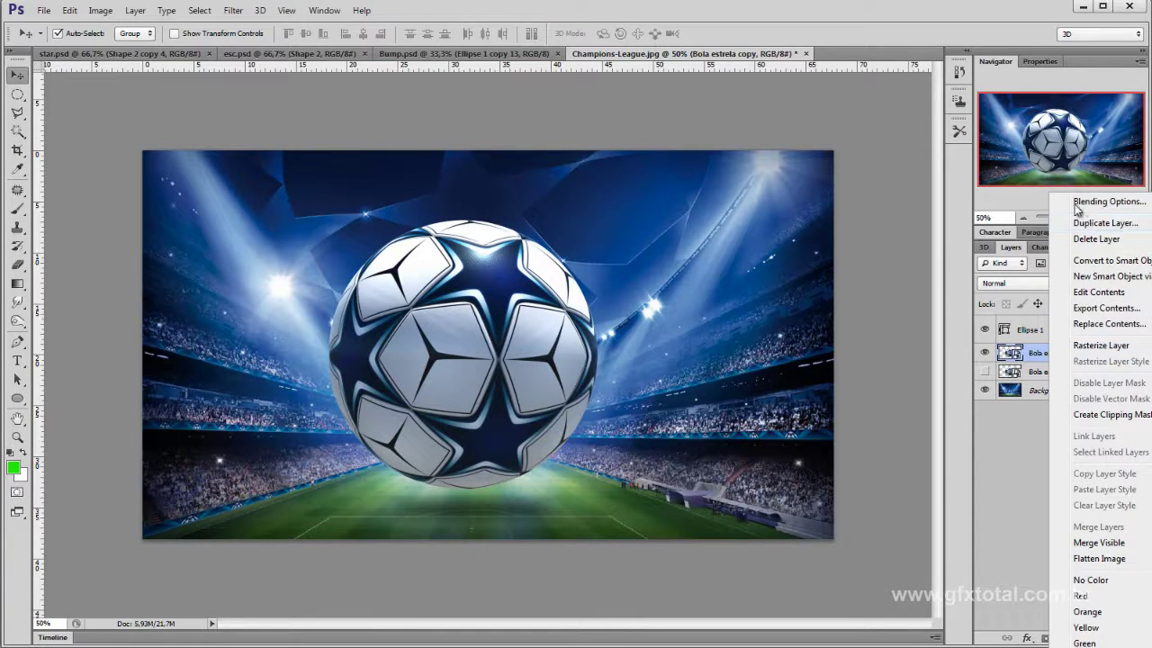
click(1107, 201)
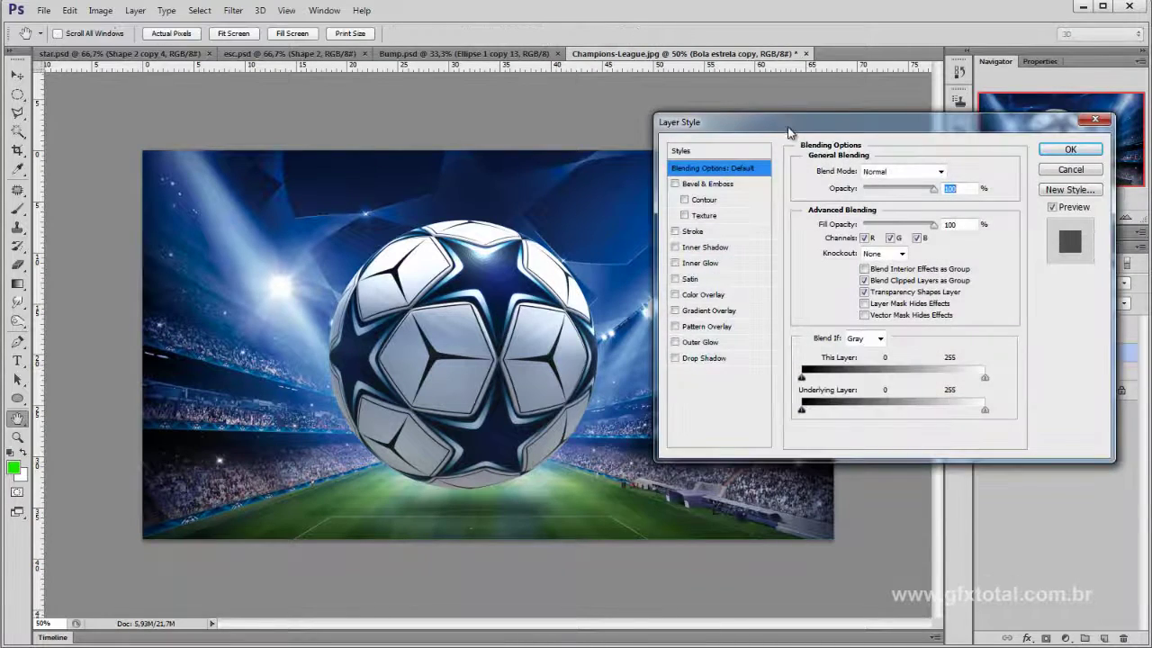
drag(789, 132, 748, 106)
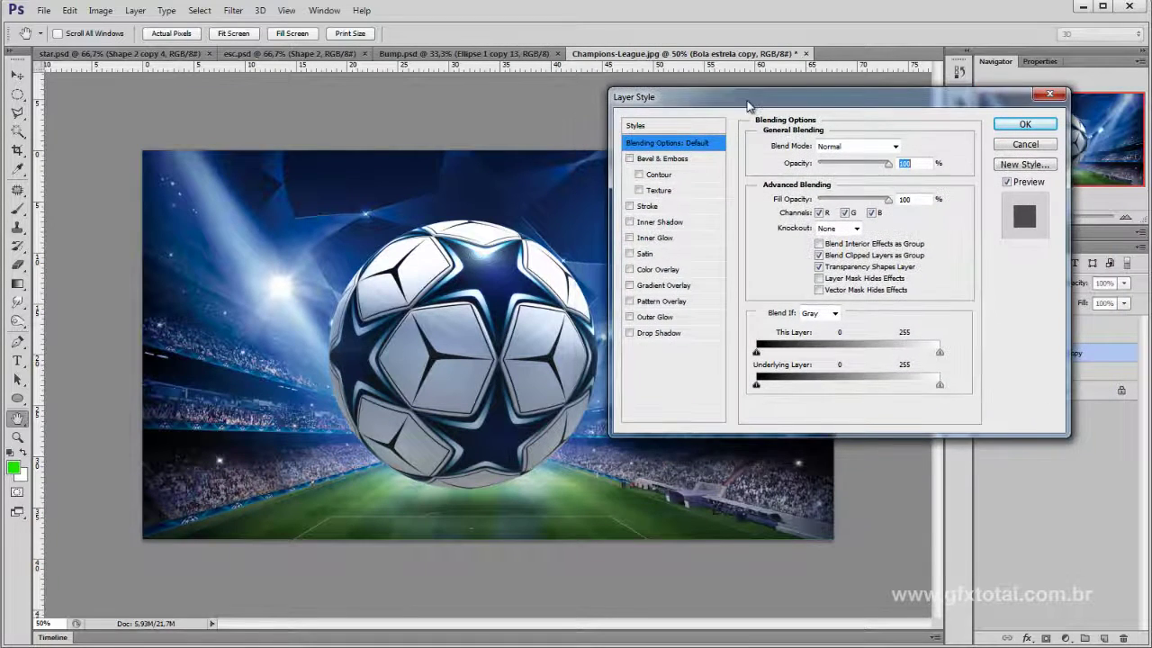
click(642, 239)
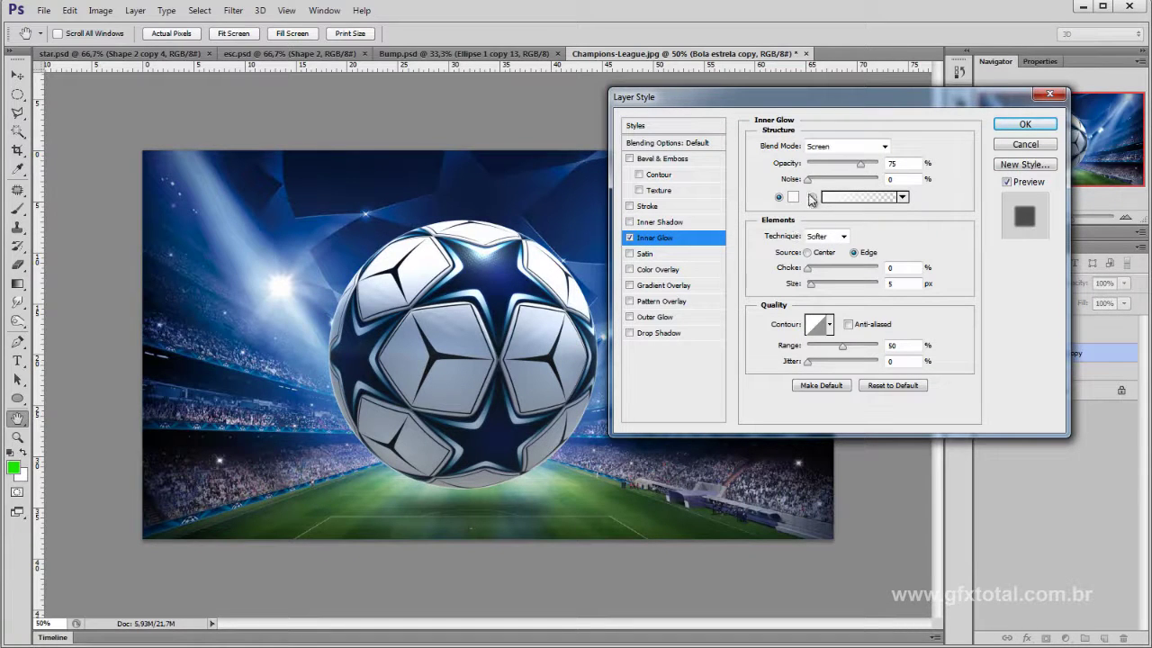
drag(813, 286, 844, 290)
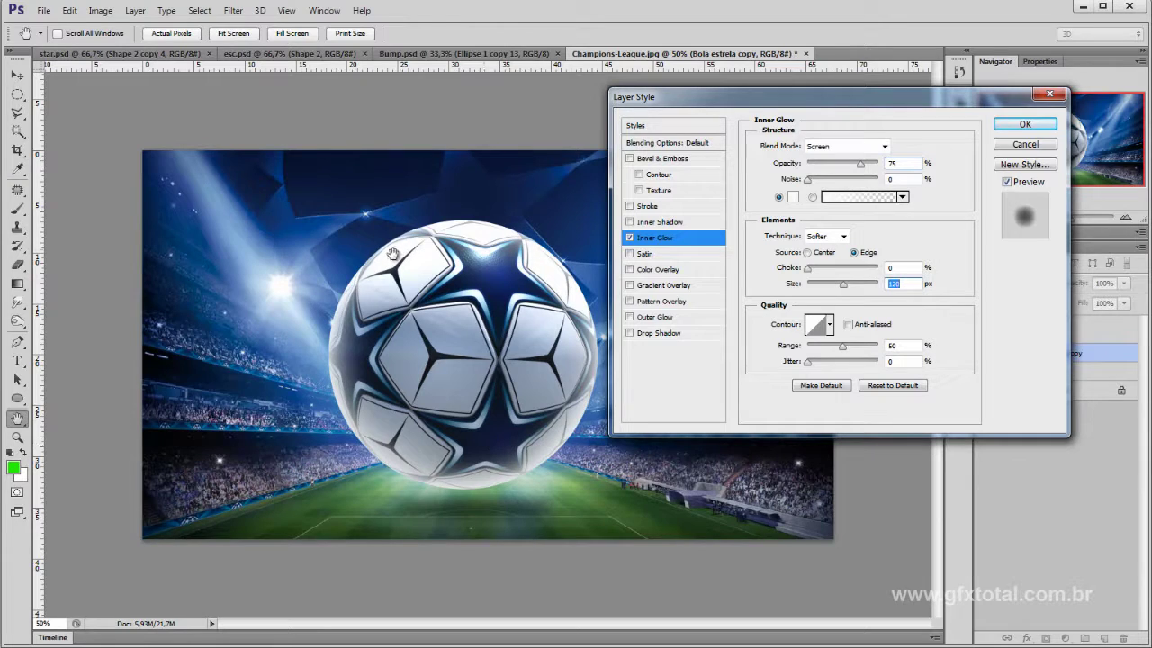
drag(864, 101, 828, 101)
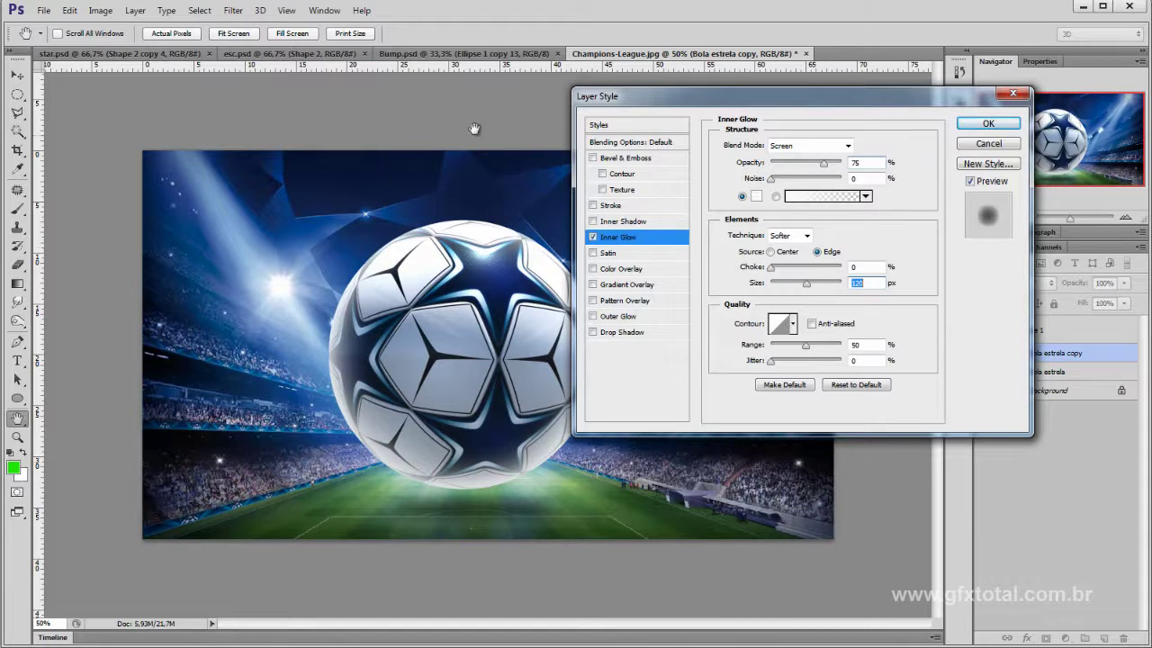
drag(800, 99, 815, 101)
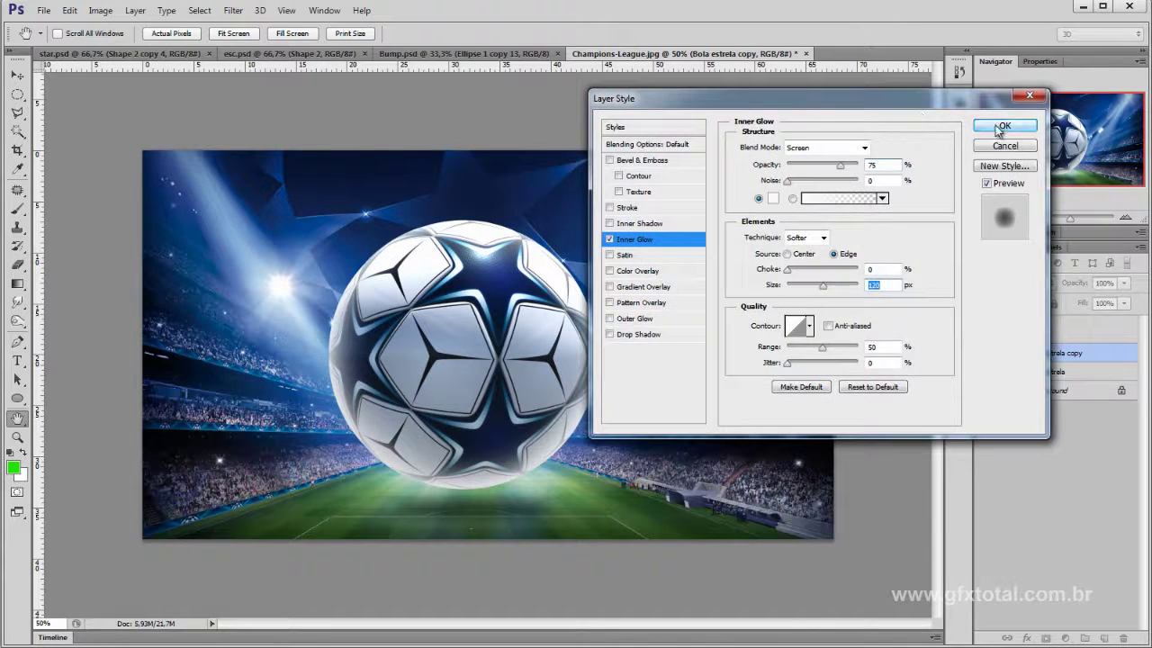
click(1004, 124)
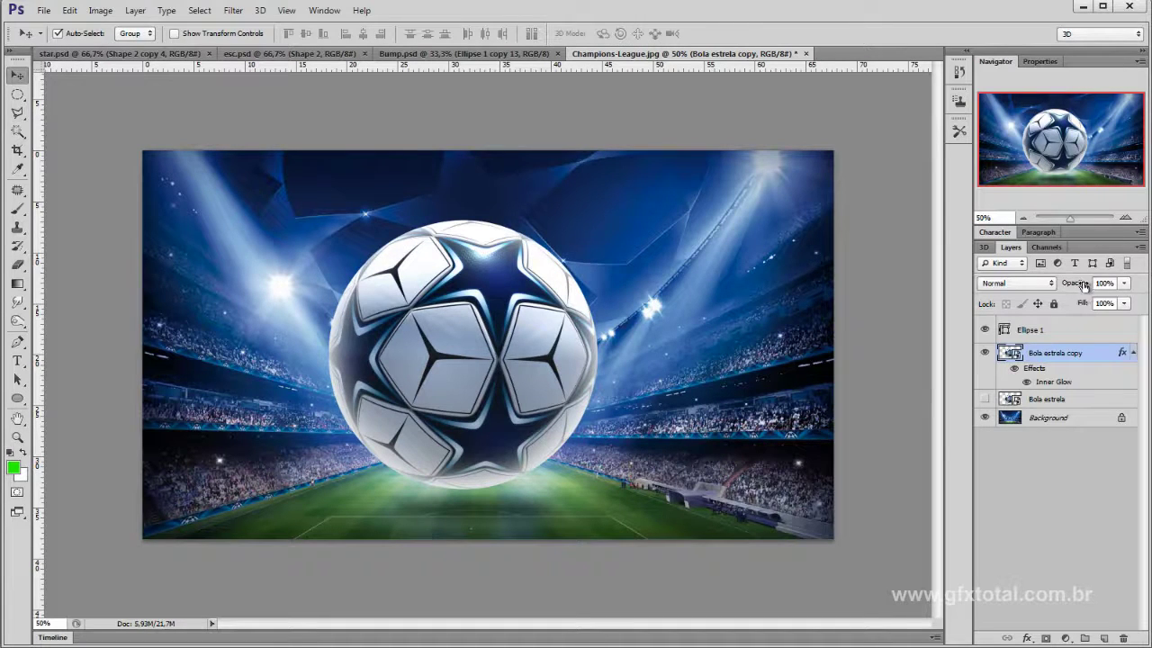
Test the copy at 49% opacity, restore 100%, then set its Fill to 0%
drag(1084, 285, 1017, 290)
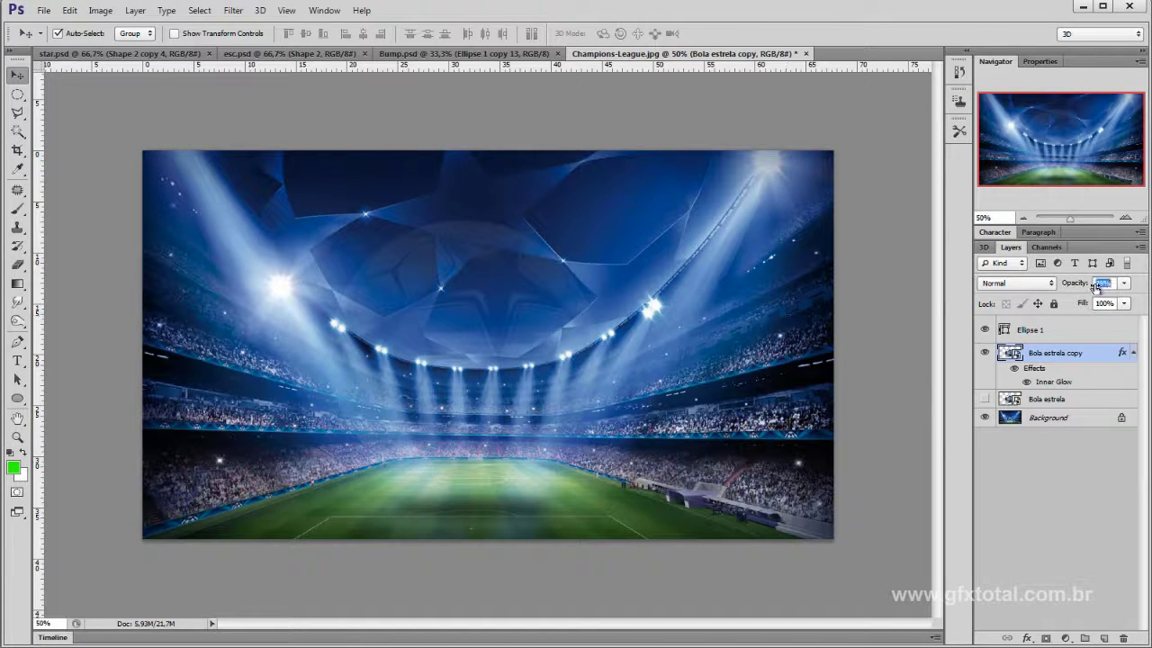
text(49)
key(Return)
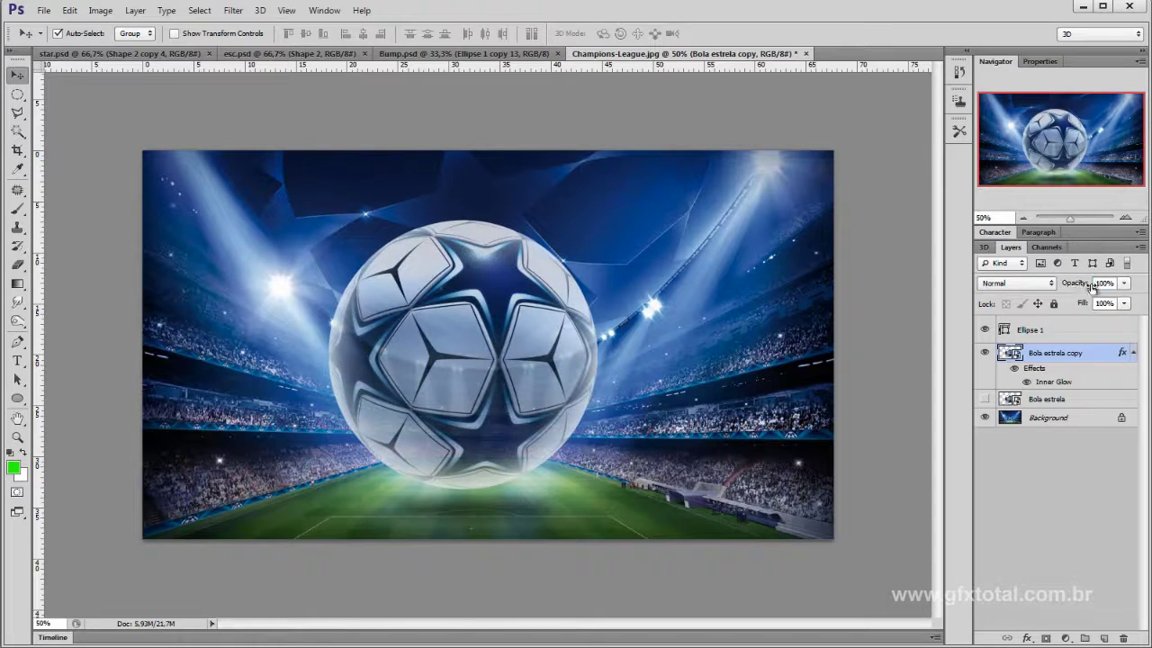
drag(1071, 286, 1111, 285)
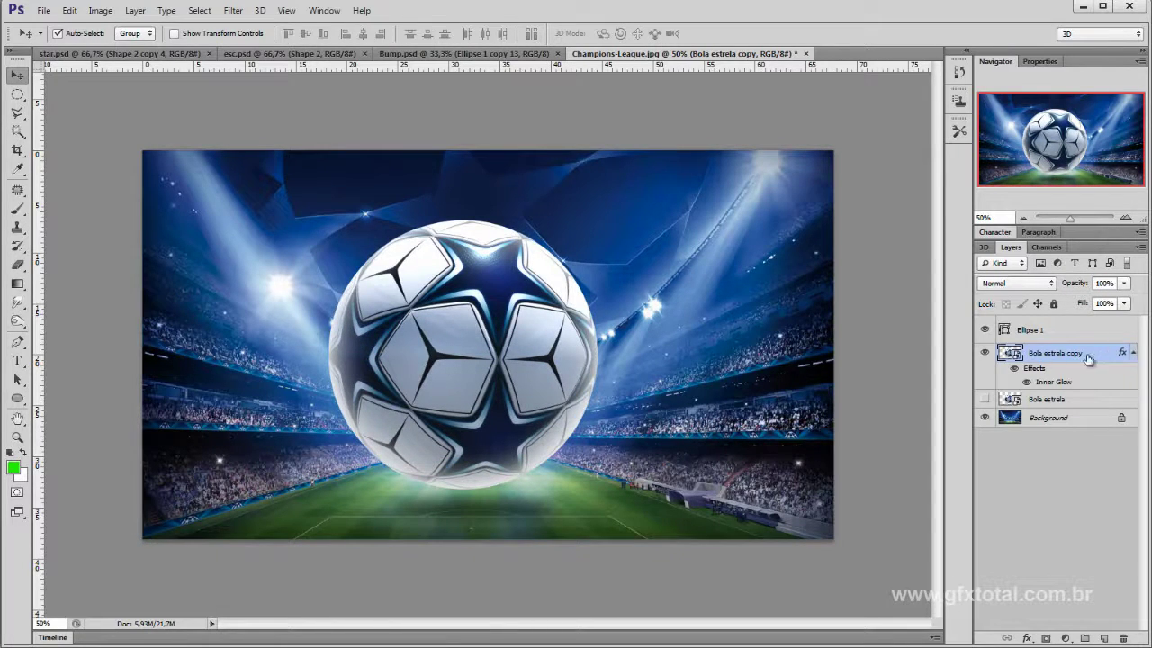
click(1014, 369)
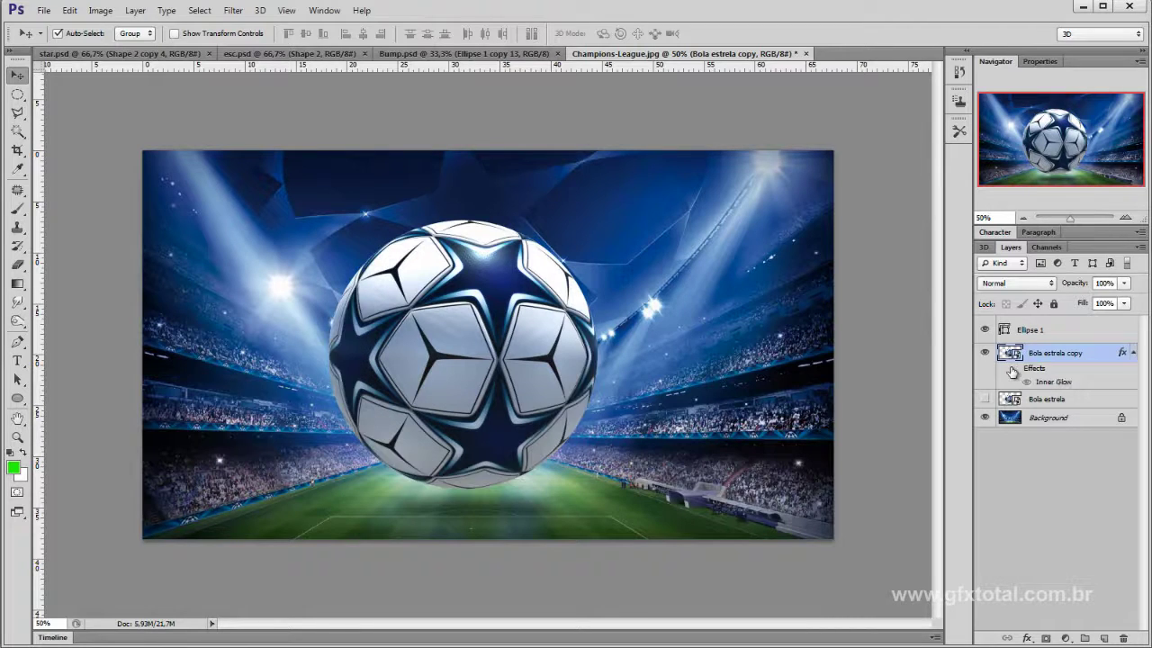
drag(1083, 306, 647, 315)
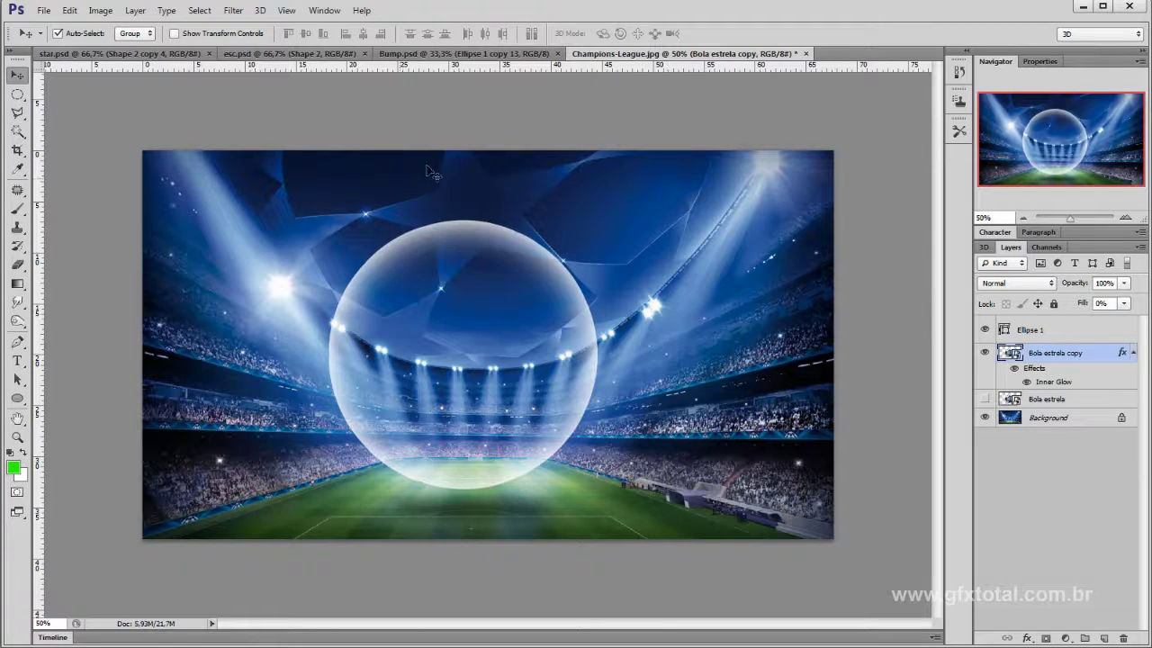
Rasterize the bubble copy's layer style and pick the Eraser at 274 px
right_click(1047, 356)
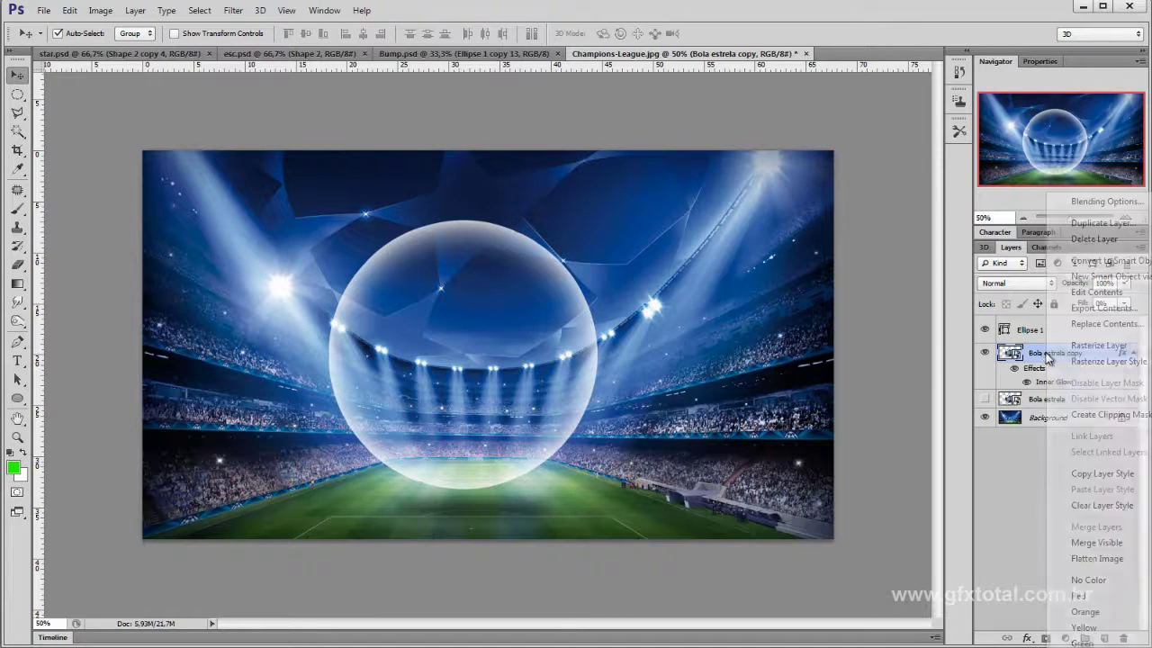
click(1123, 364)
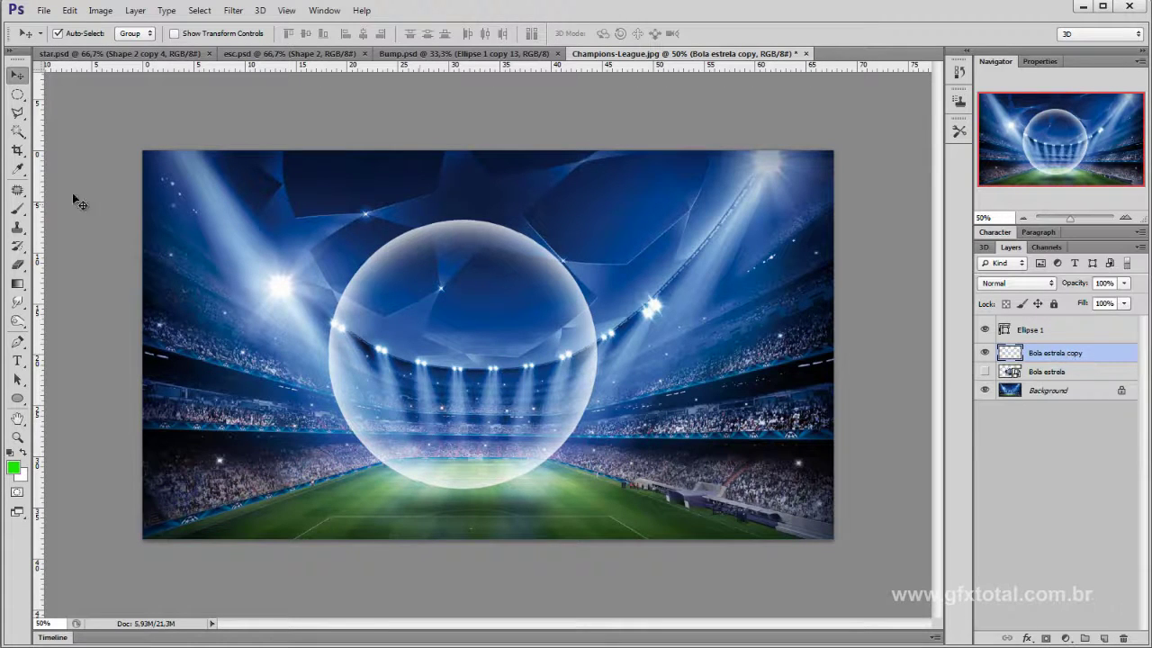
click(18, 266)
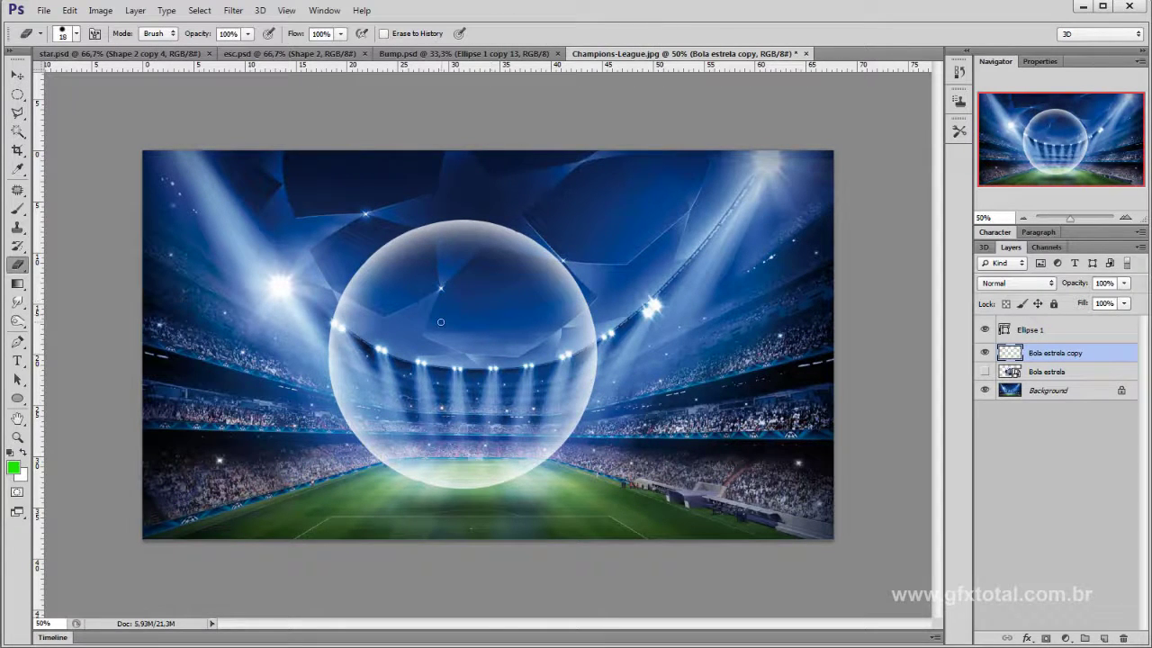
drag(440, 322, 486, 321)
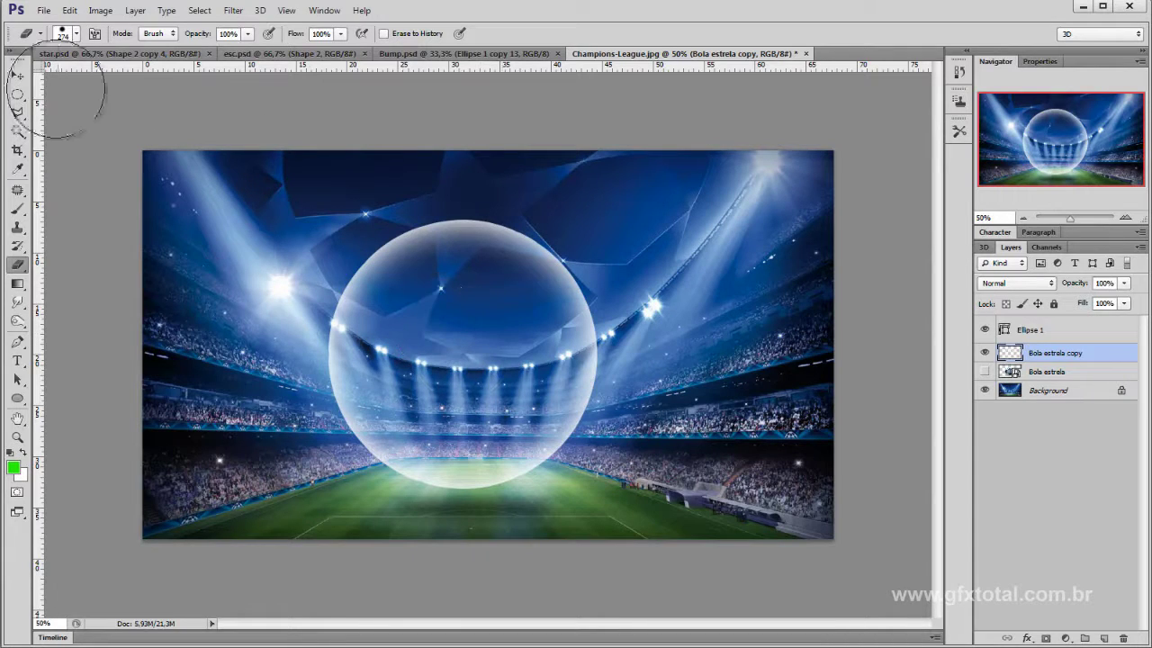
Adjust the eraser brush size and set its hardness to 0%
click(76, 33)
mouse_move(155, 88)
mouse_down()
mouse_move(31, 117)
mouse_move(86, 115)
mouse_up()
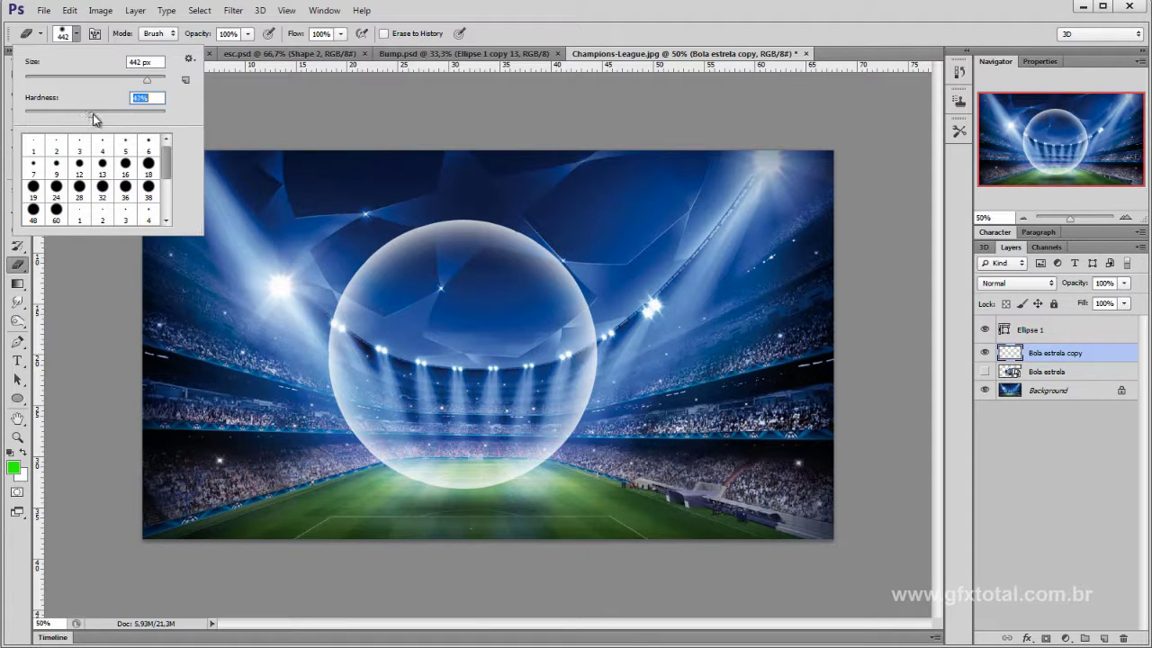
drag(94, 115, 187, 120)
drag(148, 81, 107, 85)
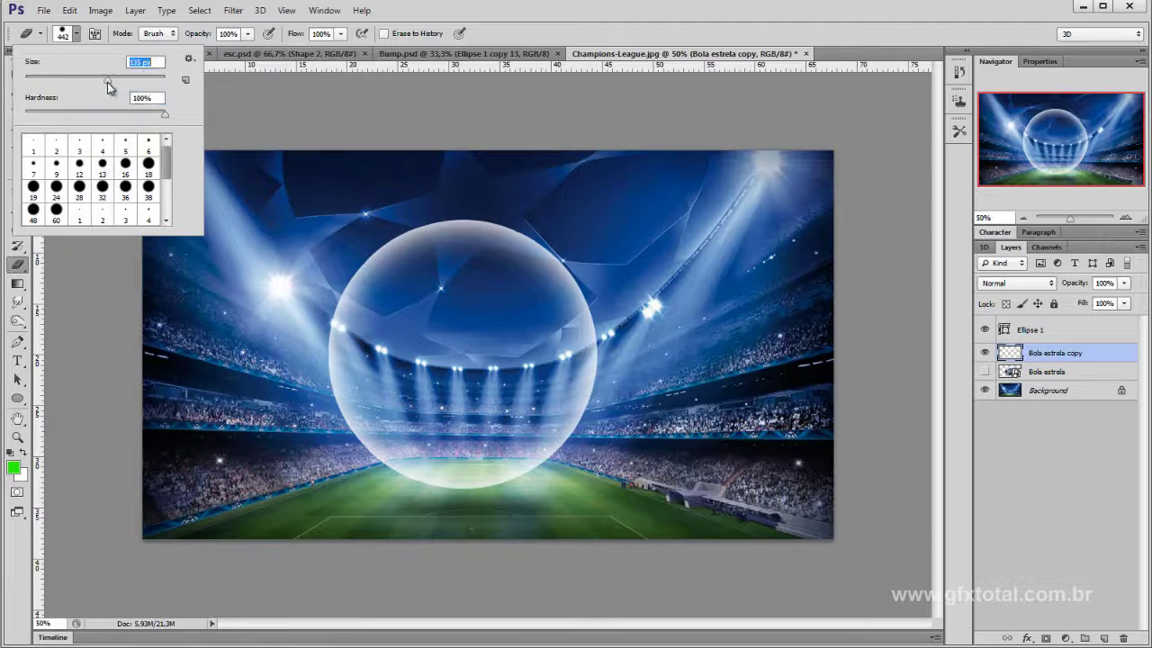
click(430, 229)
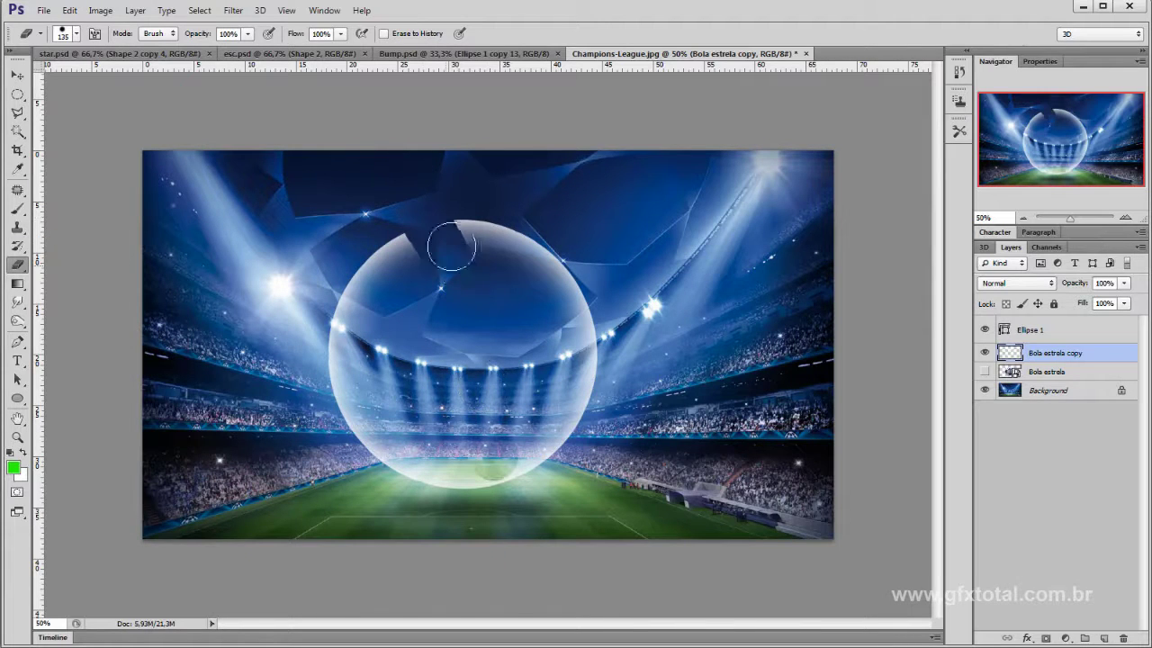
click(77, 34)
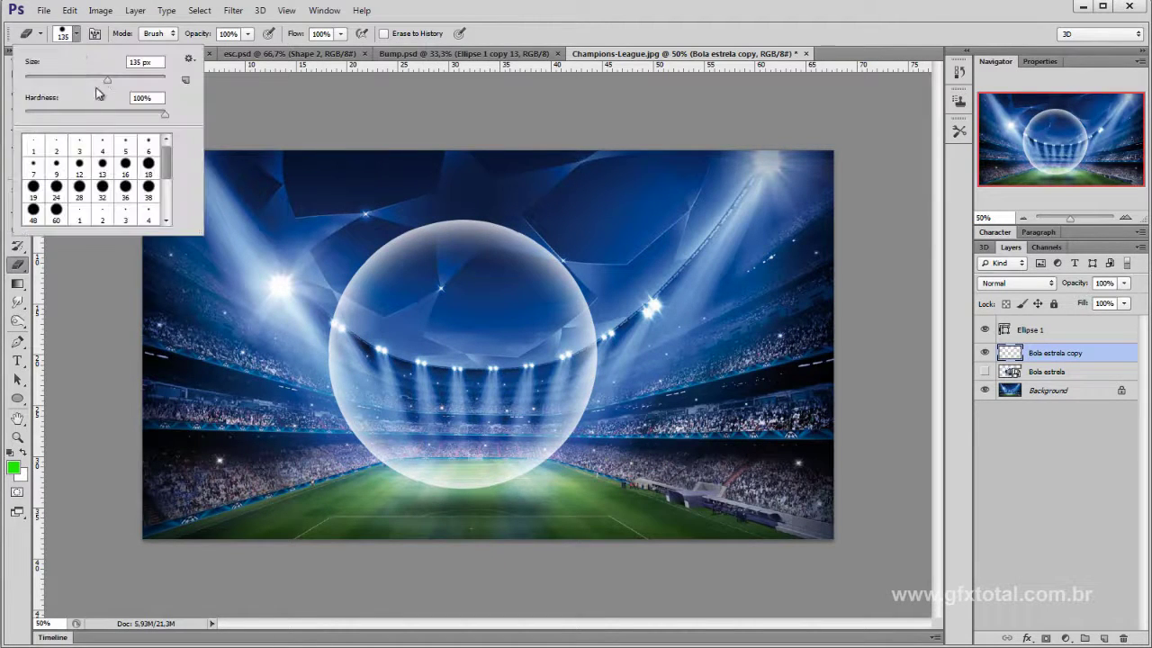
click(419, 242)
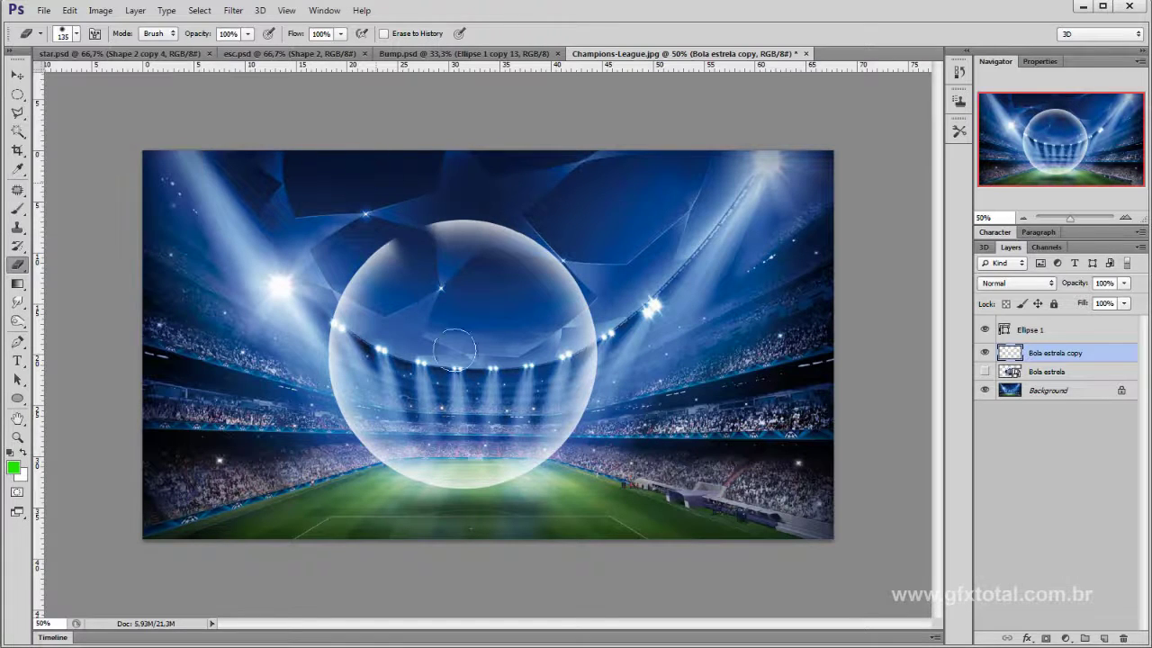
click(76, 35)
drag(51, 117, 32, 115)
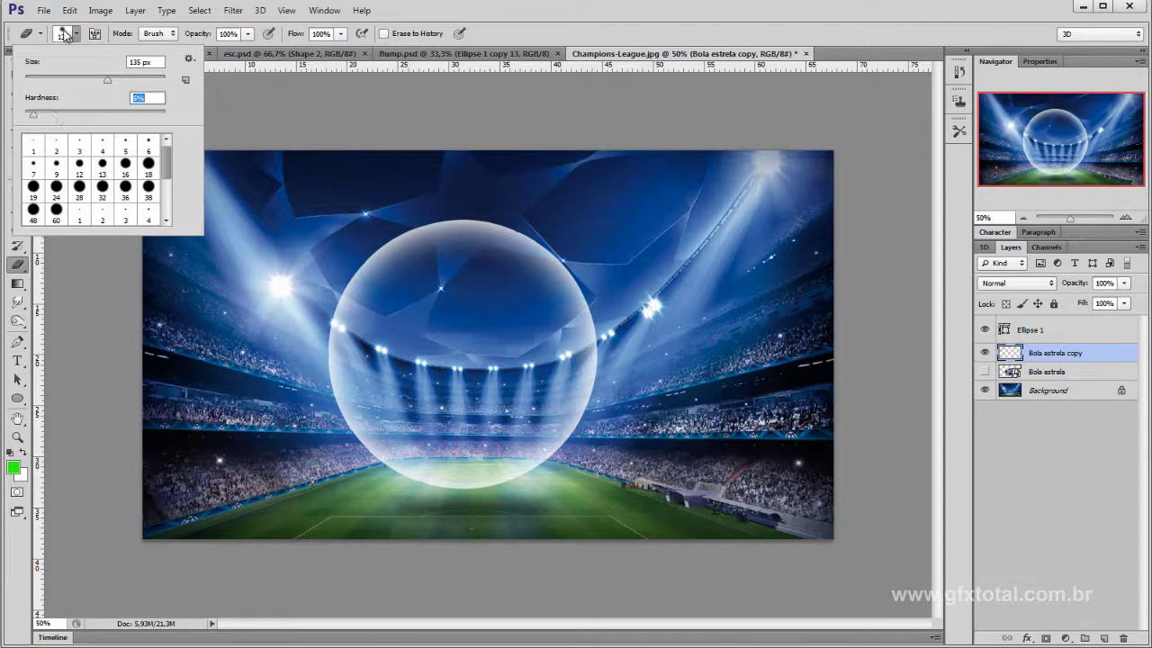
click(65, 34)
Enlarge the brush and softly erase the bubble's bottom glow, undoing the last stroke
mouse_move(468, 220)
mouse_down()
mouse_move(495, 227)
mouse_move(493, 237)
mouse_up()
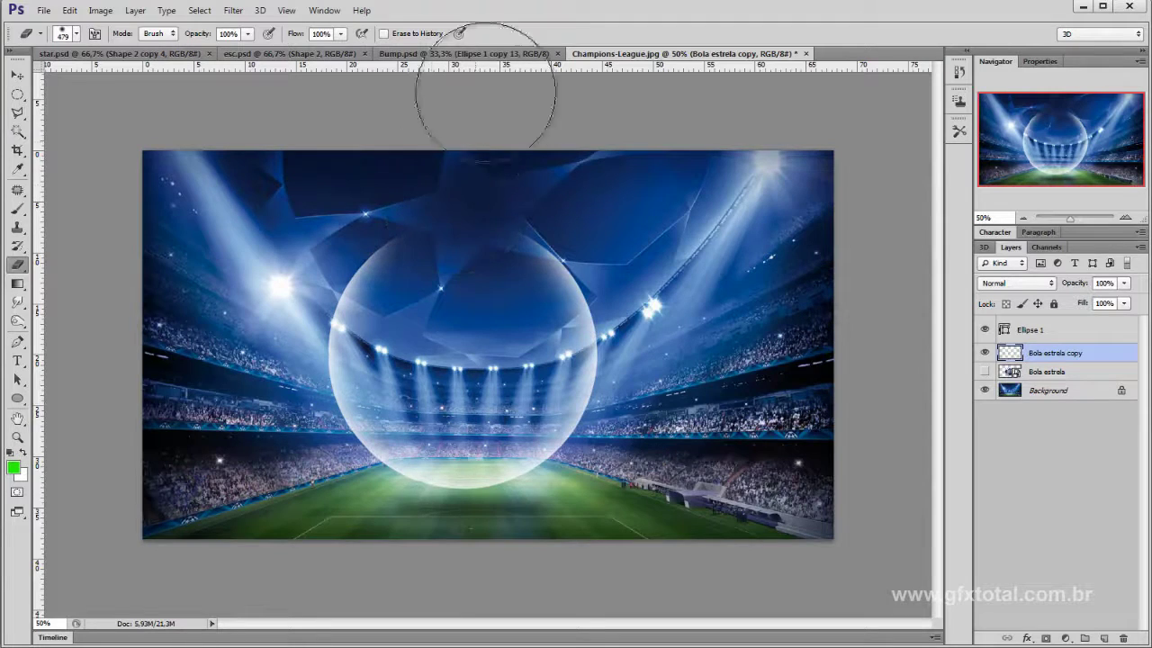
drag(411, 501, 455, 561)
drag(462, 488, 475, 541)
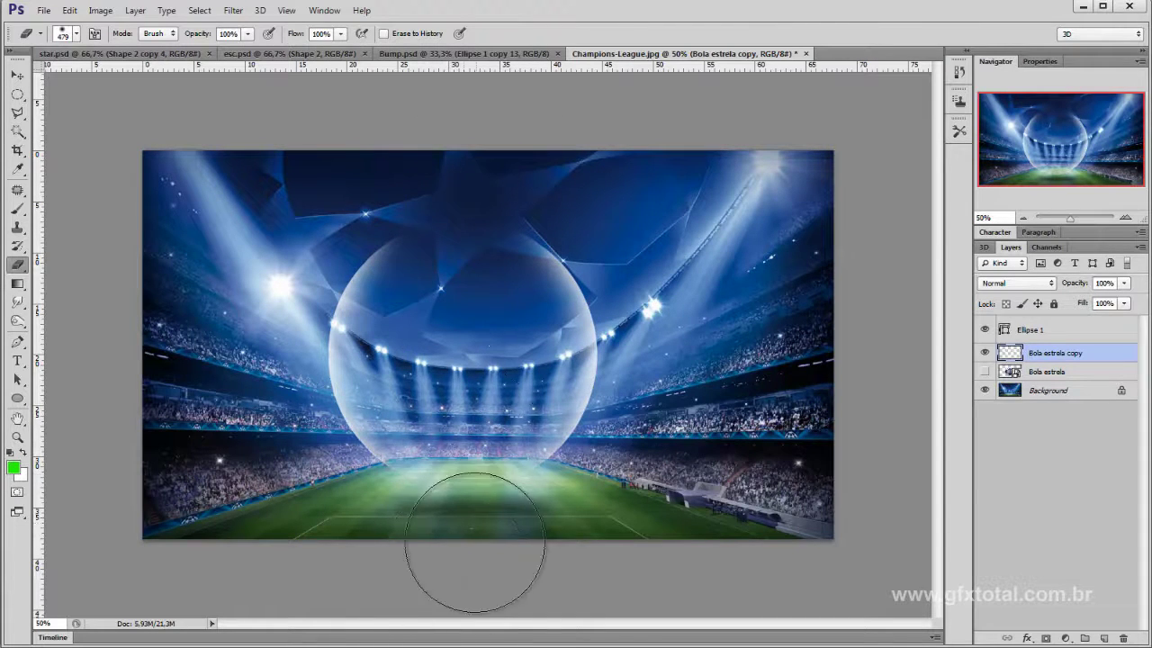
key(ctrl+z)
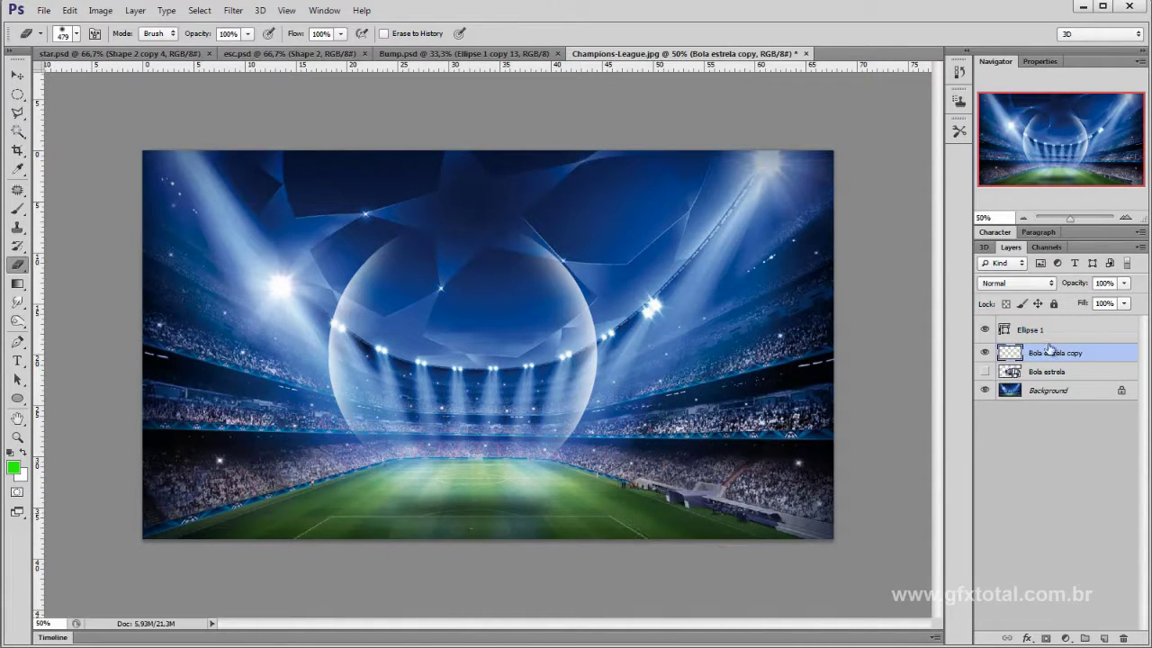
Show the Bola estrela ball layer beneath the glass overlay, comparing with the overlay hidden
click(986, 372)
click(985, 353)
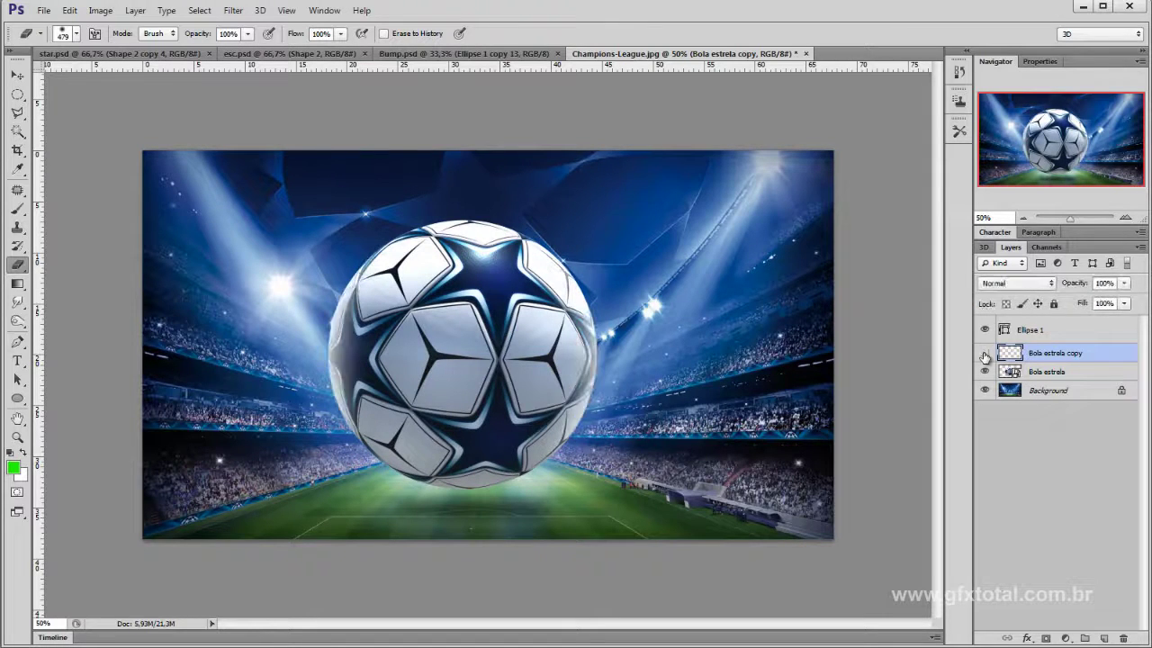
click(985, 353)
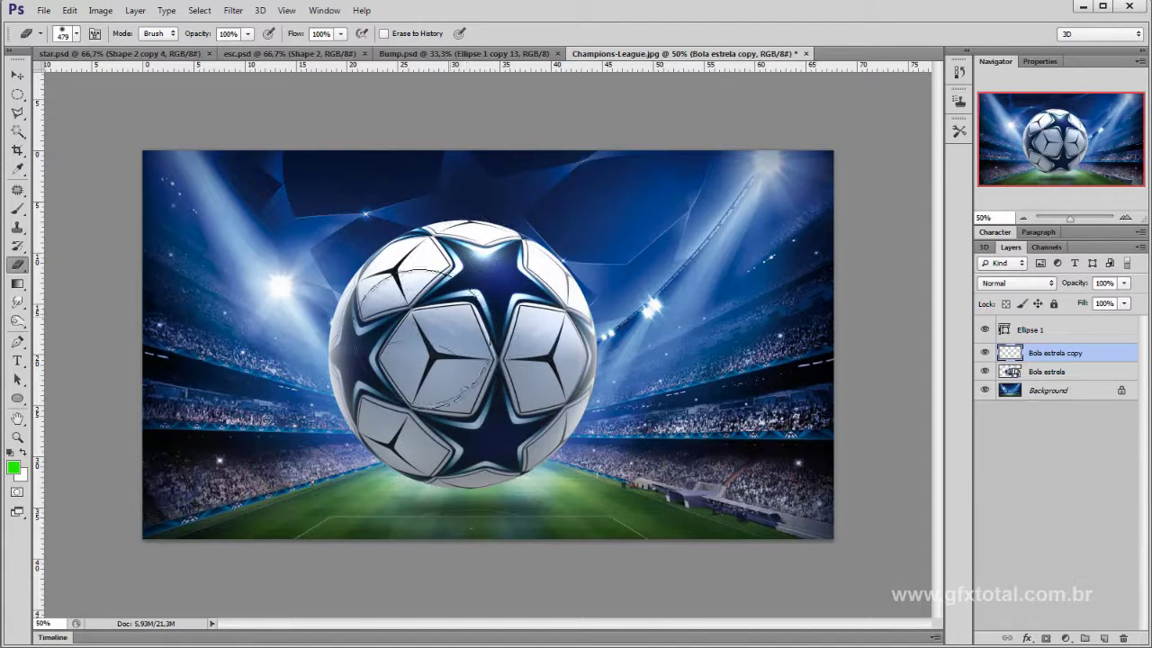
Rasterize the Bola estrela smart object into an ordinary pixel layer
click(17, 76)
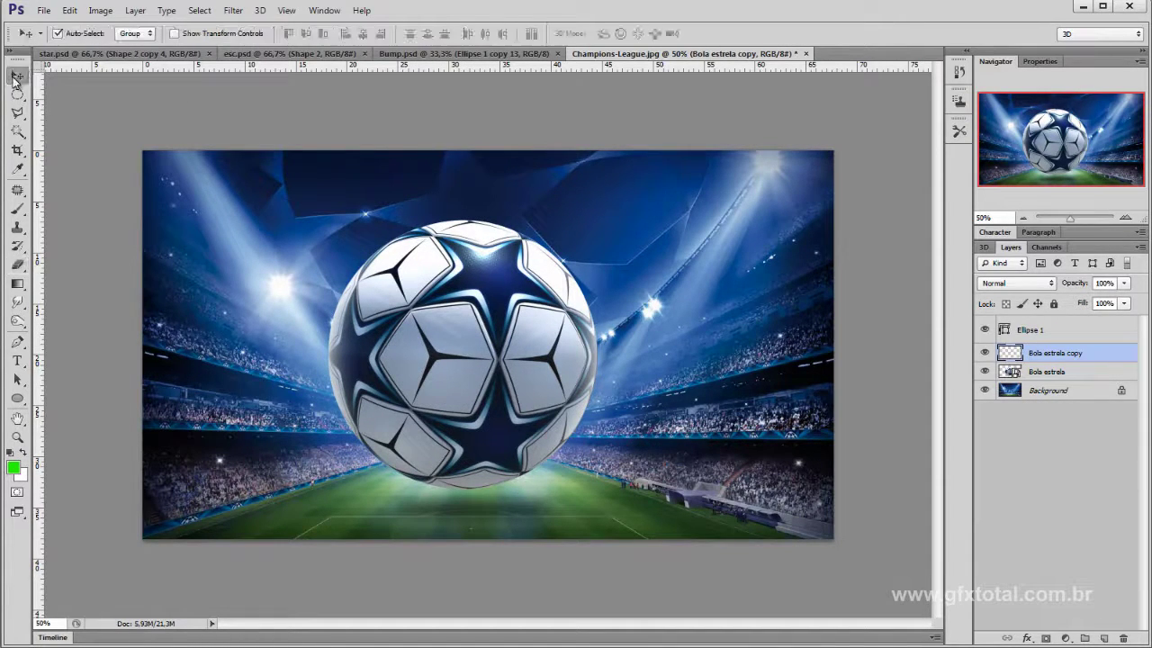
click(1034, 374)
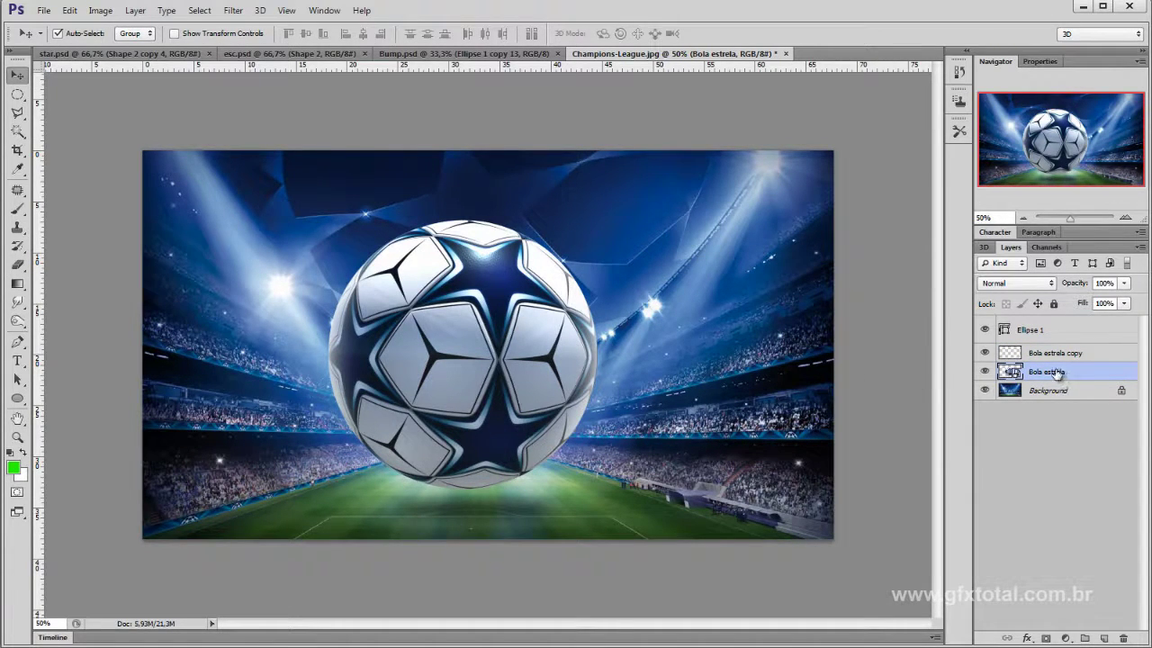
right_click(1053, 374)
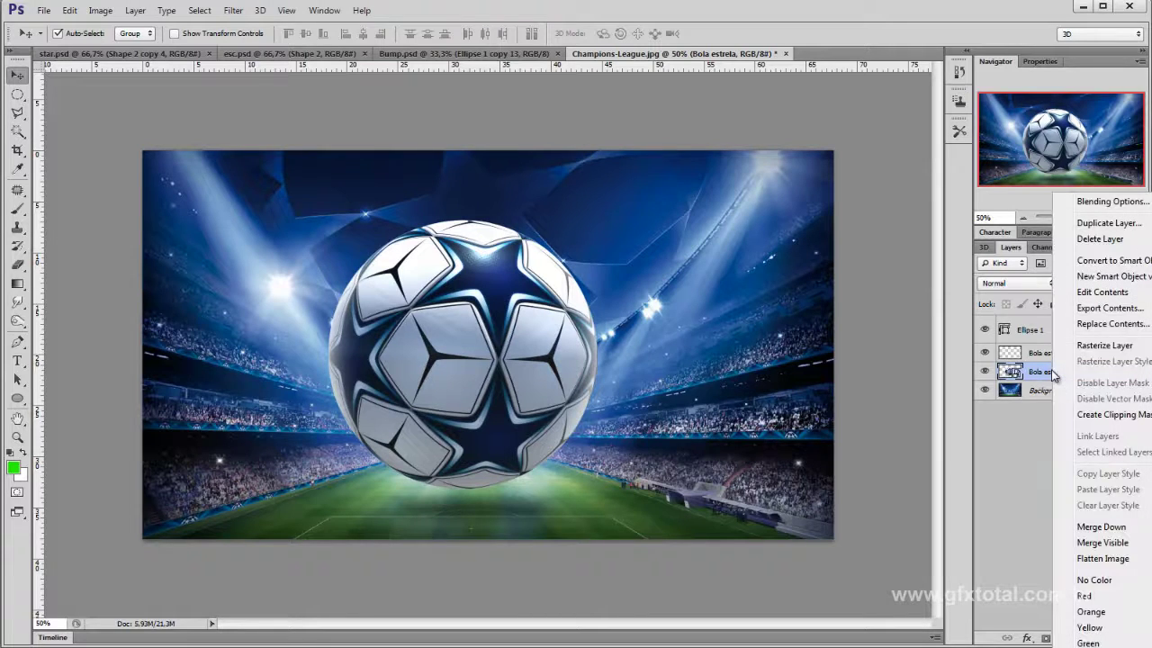
click(1127, 347)
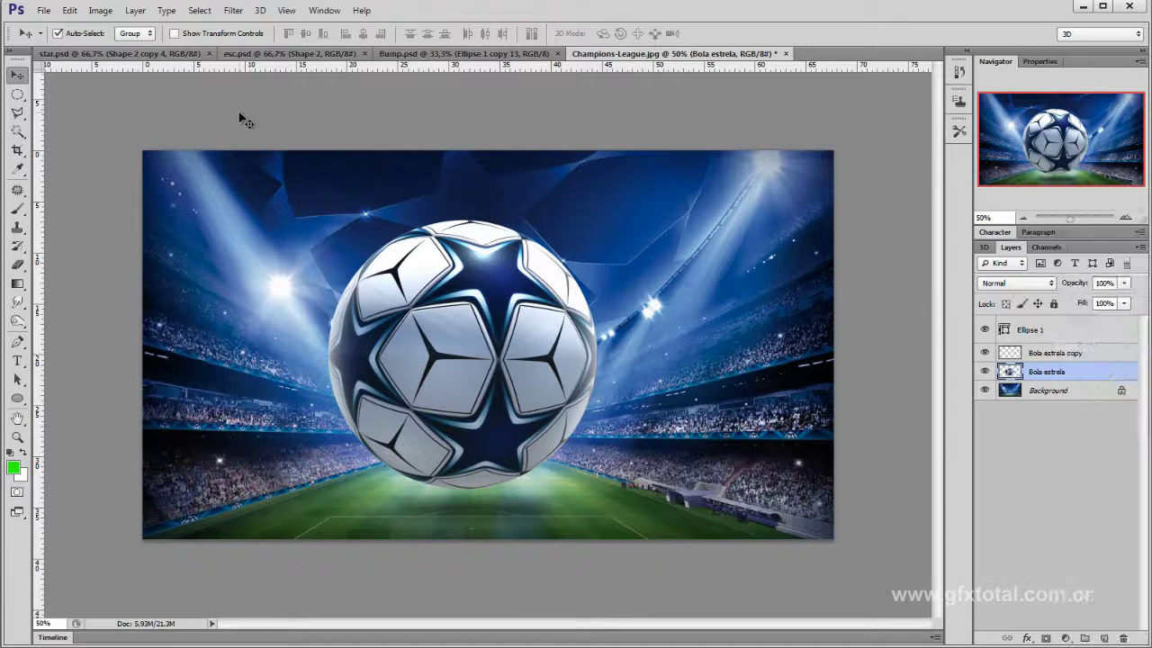
click(99, 16)
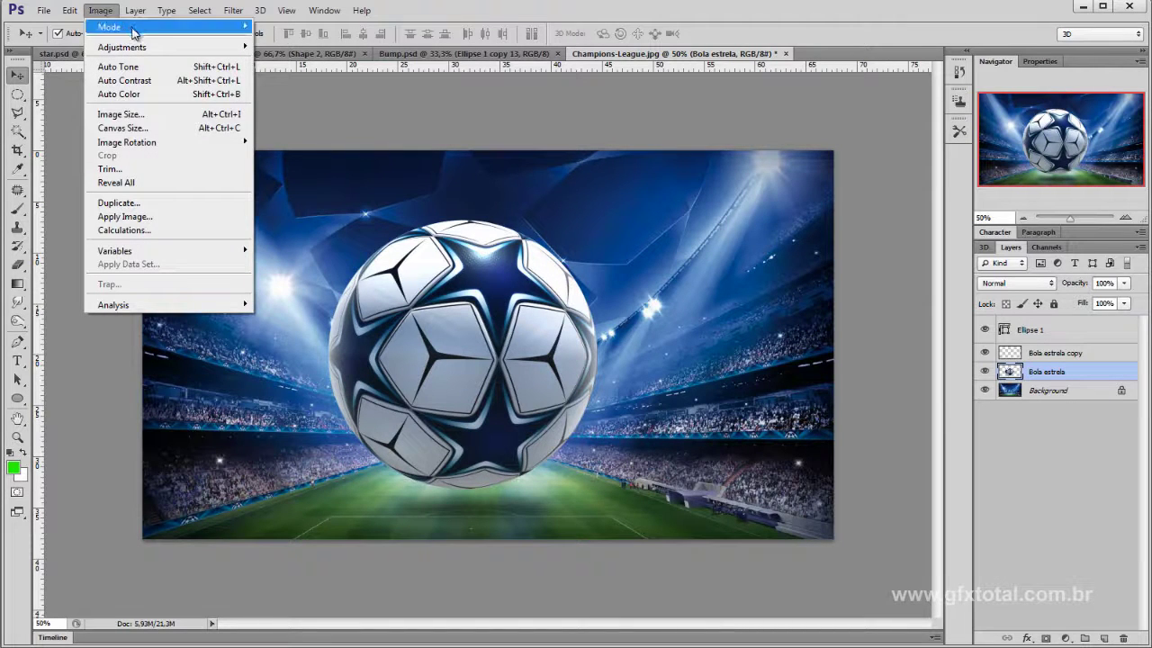
Apply Brightness/Contrast to the ball, around 26 brightness and 42 contrast
click(309, 48)
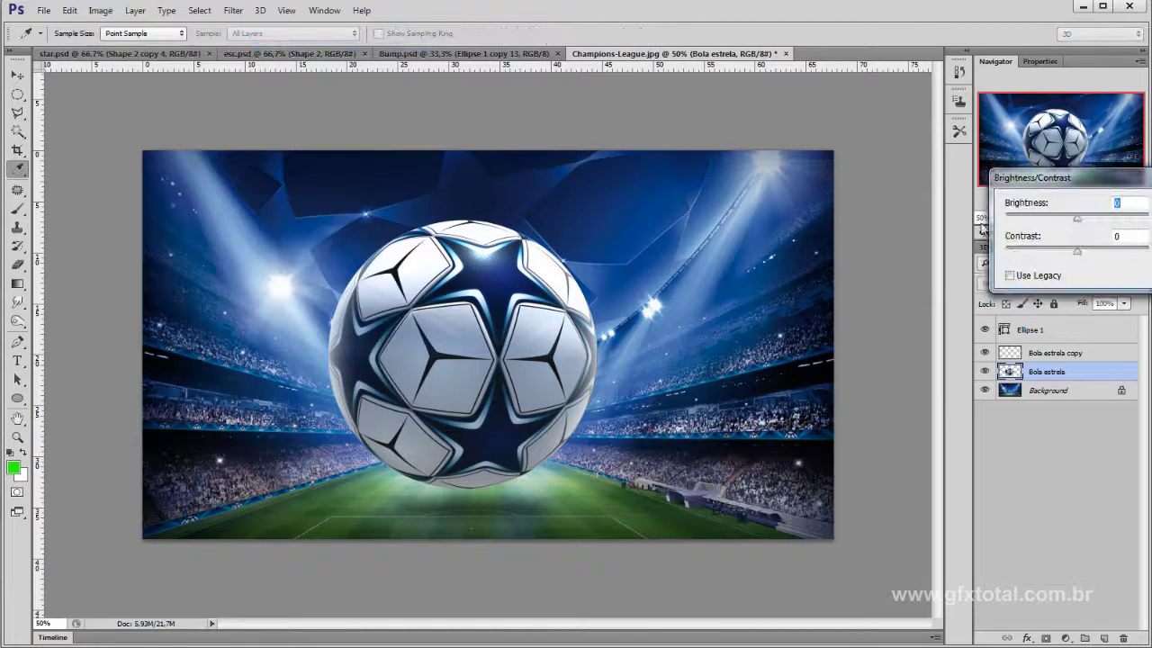
mouse_move(1086, 186)
mouse_down()
mouse_move(609, 174)
mouse_move(733, 194)
mouse_move(620, 207)
mouse_up()
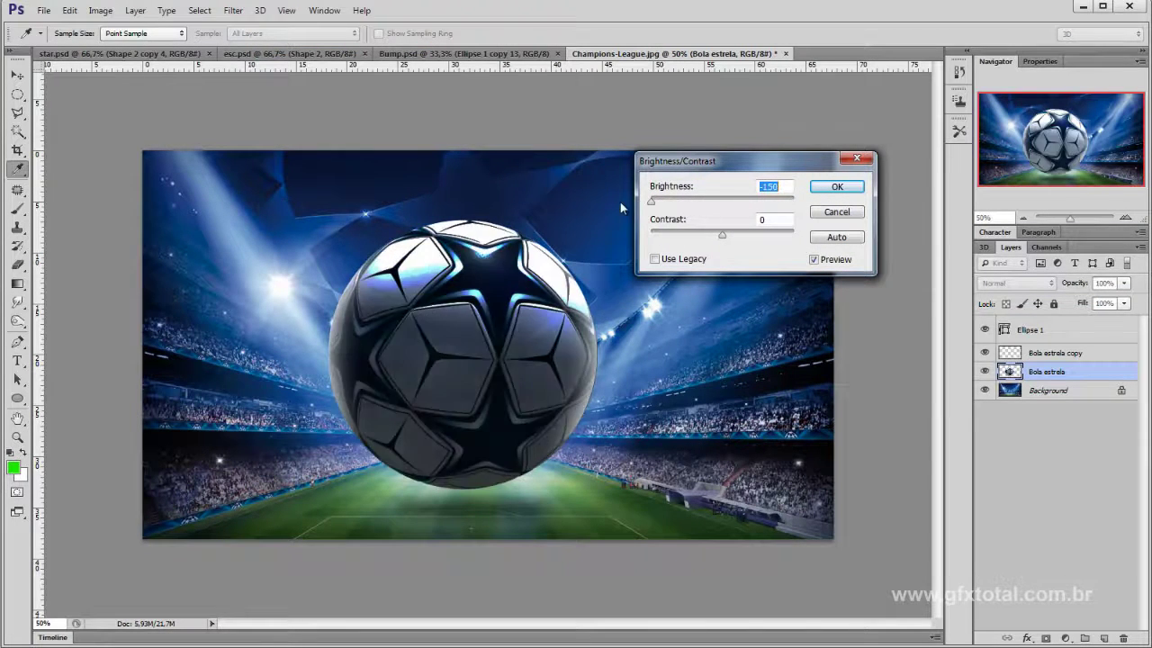
drag(620, 202, 726, 201)
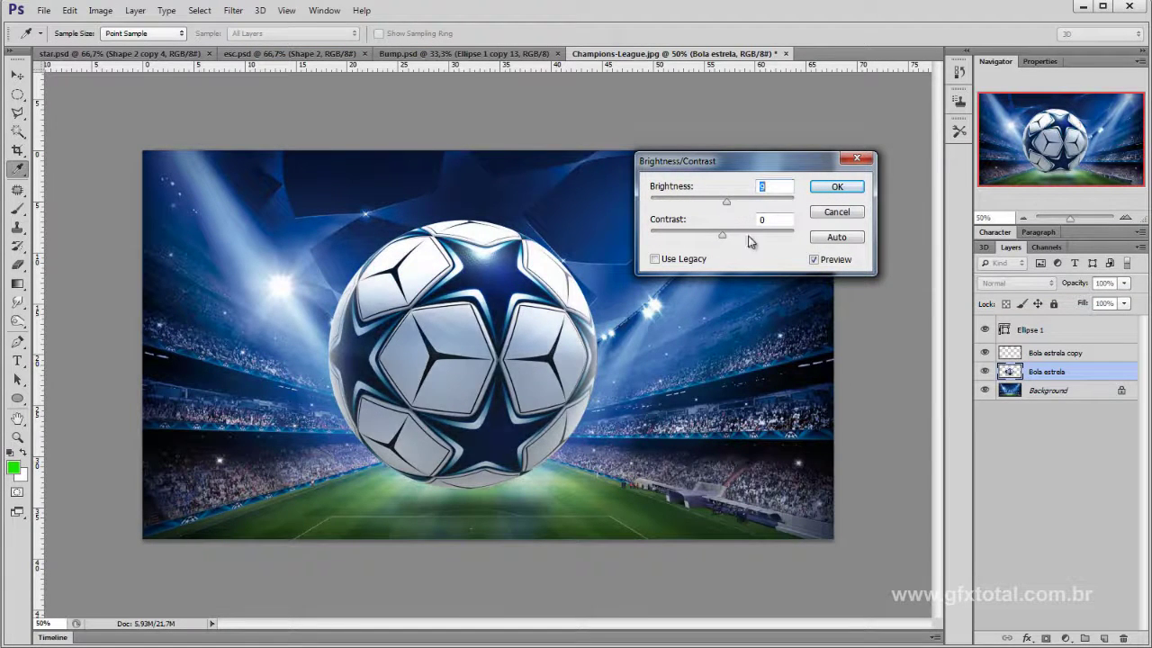
mouse_move(792, 234)
mouse_down()
mouse_move(753, 236)
mouse_move(732, 202)
mouse_move(750, 236)
mouse_up()
click(828, 186)
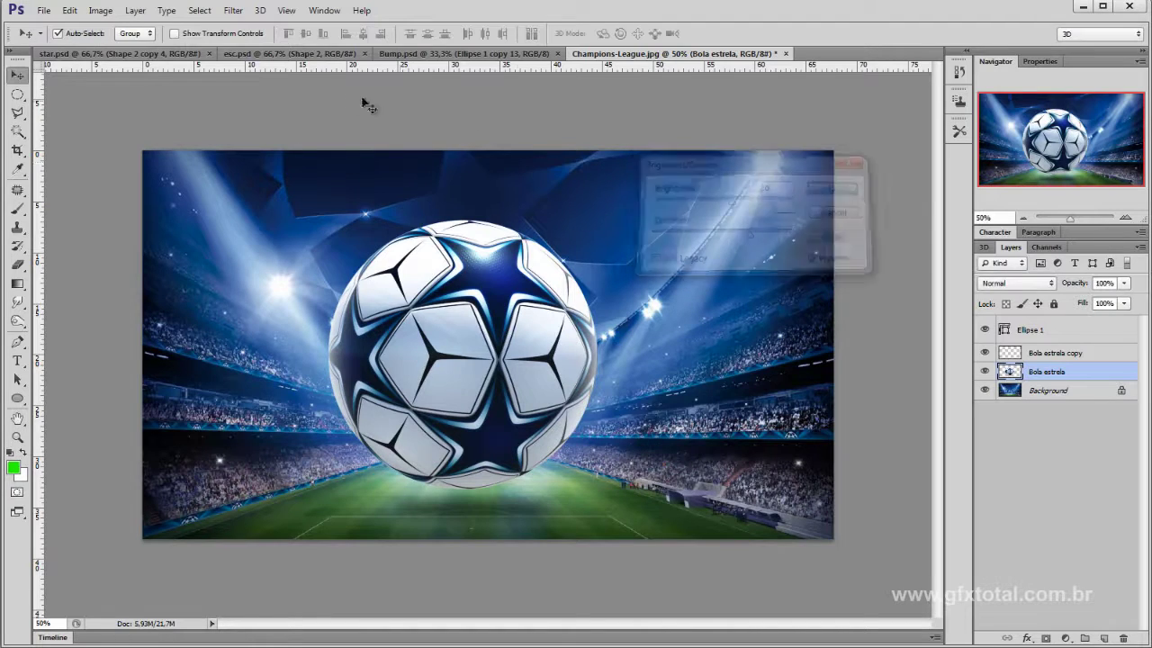
click(101, 11)
mouse_move(167, 47)
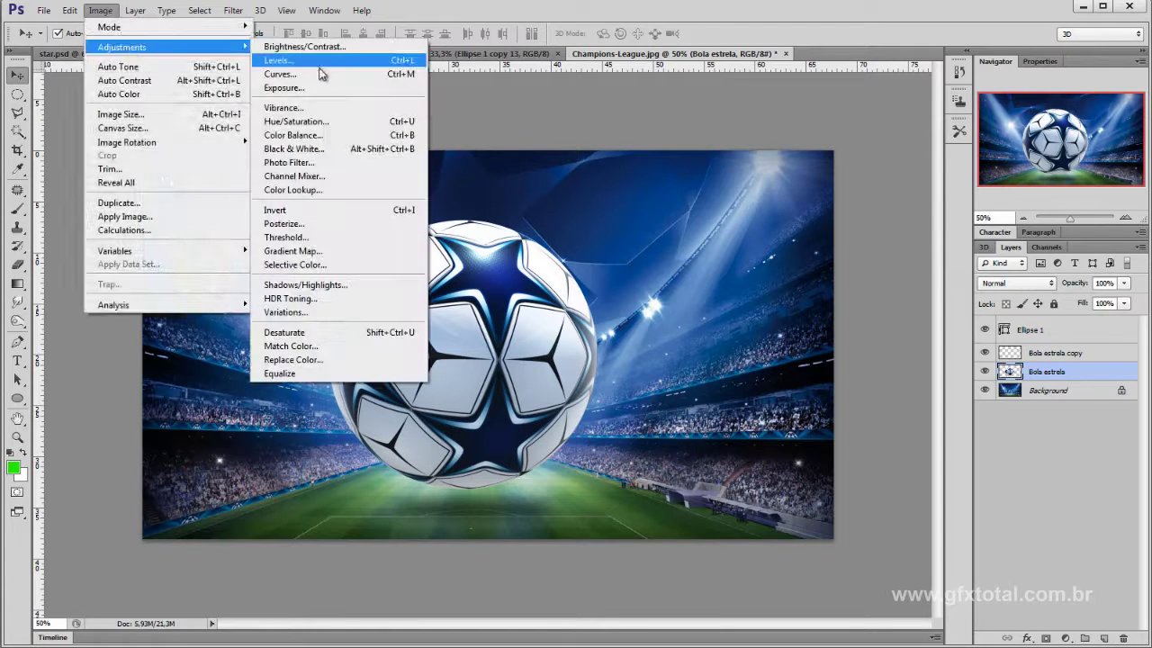
click(321, 126)
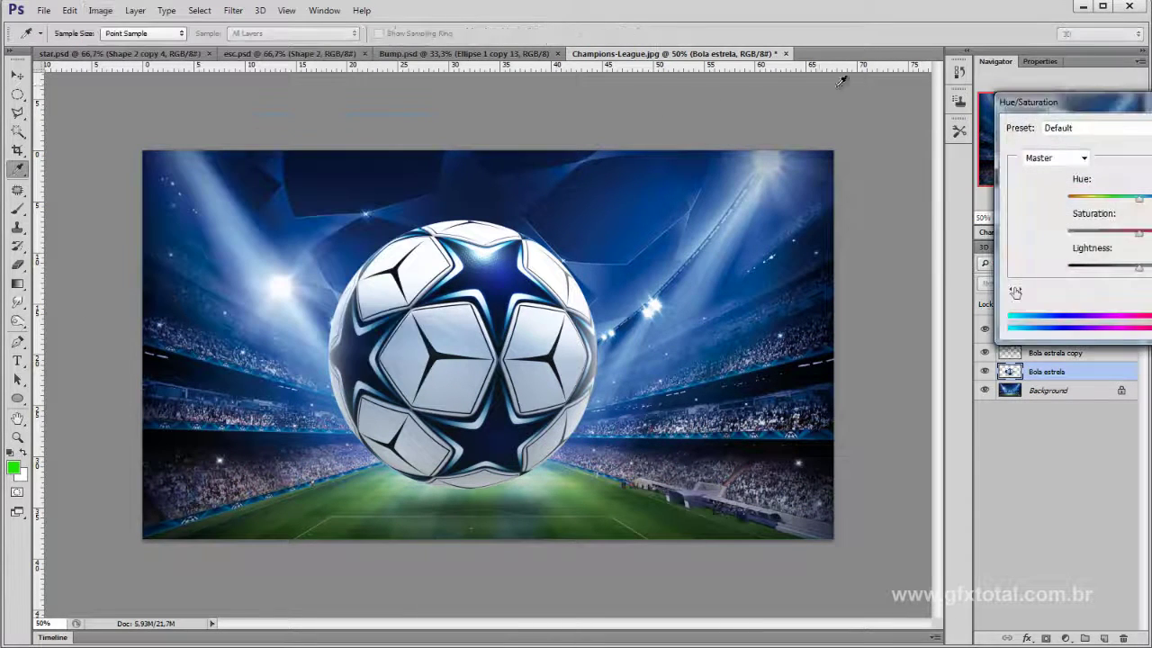
drag(1081, 110, 758, 107)
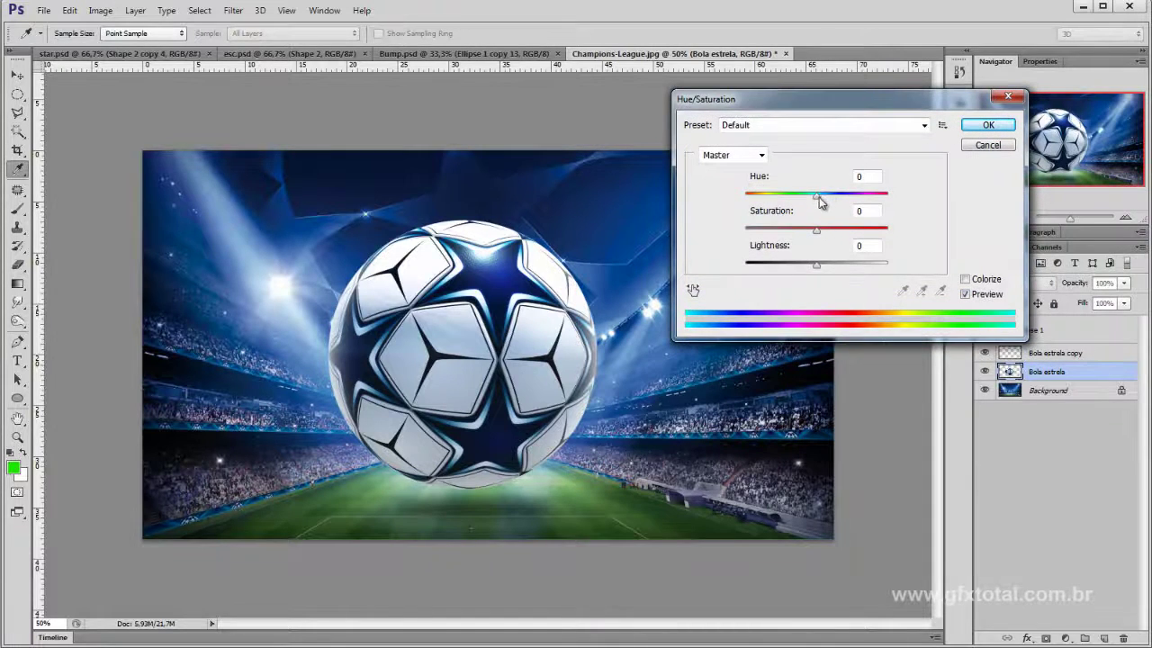
mouse_move(819, 201)
mouse_down()
mouse_move(911, 209)
mouse_move(702, 217)
mouse_move(758, 211)
mouse_move(883, 229)
mouse_up()
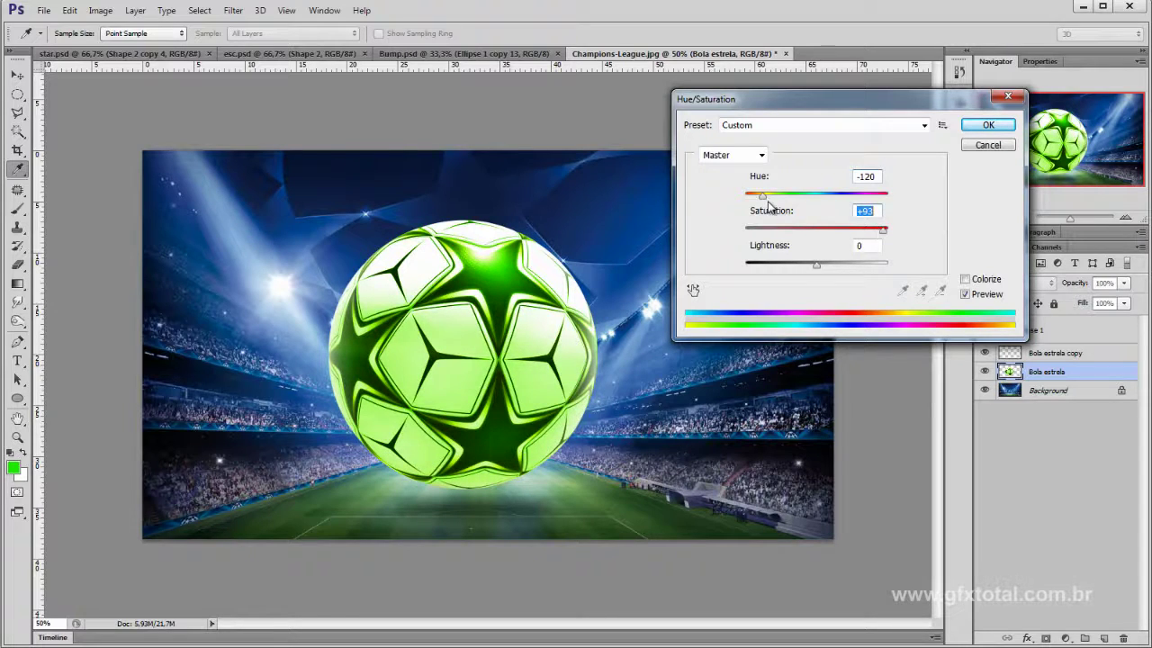
mouse_move(771, 204)
mouse_down()
mouse_move(894, 213)
mouse_move(810, 209)
mouse_up()
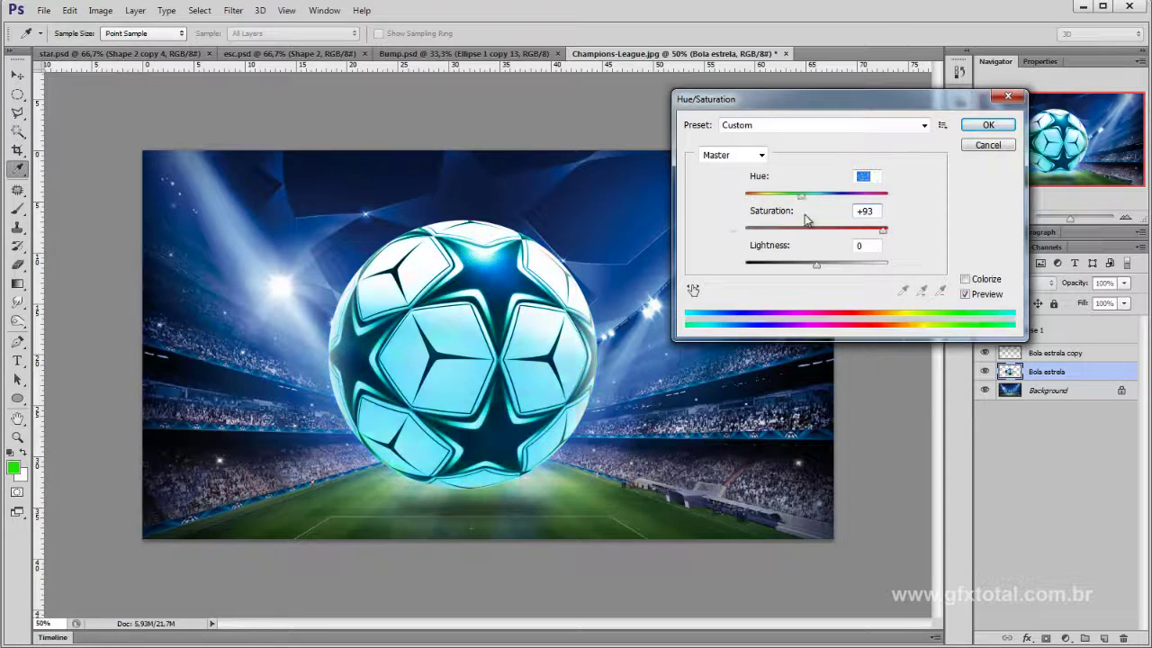
click(966, 279)
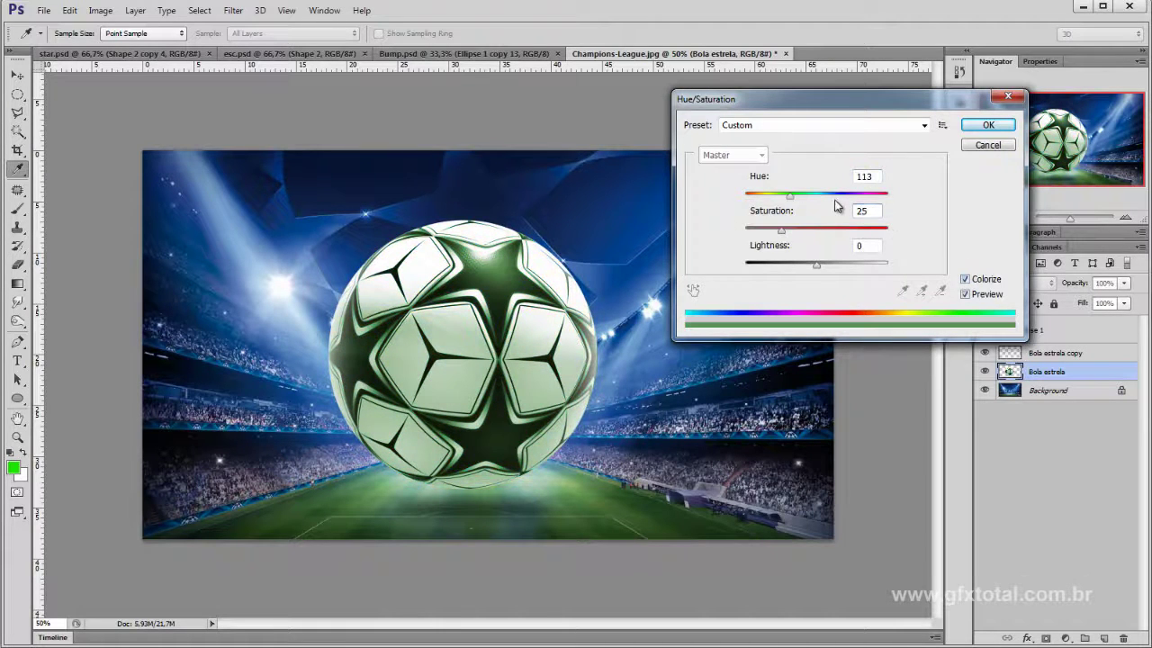
mouse_move(801, 236)
mouse_down()
mouse_move(790, 212)
mouse_move(732, 236)
mouse_up()
text(66)
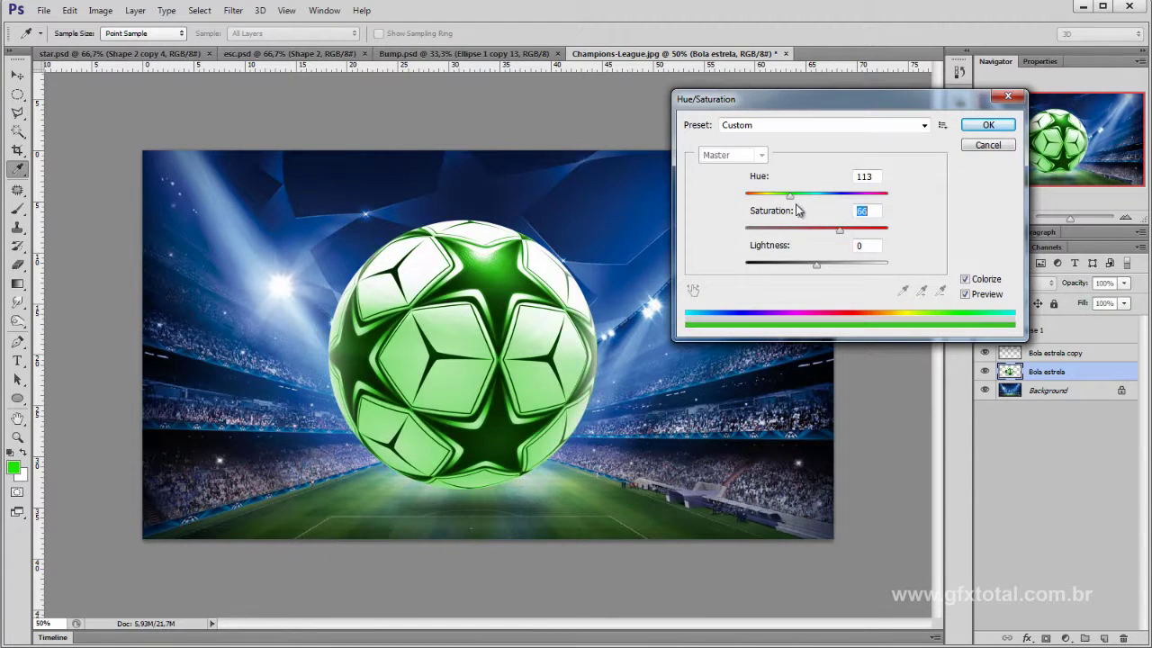
drag(789, 196, 902, 207)
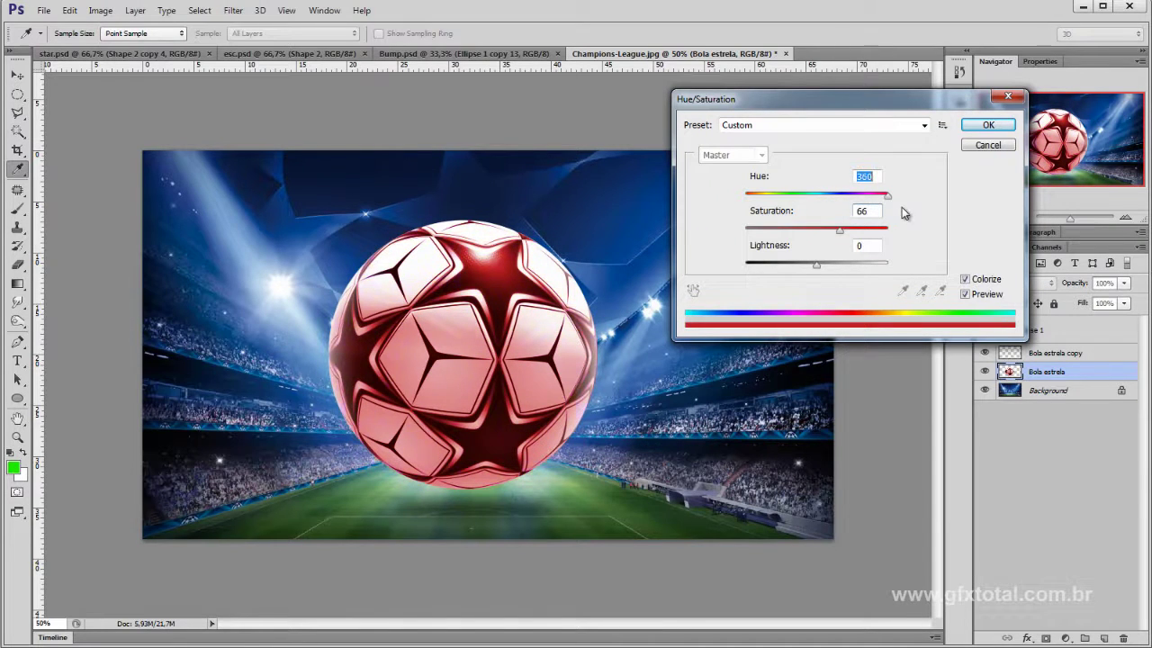
click(985, 145)
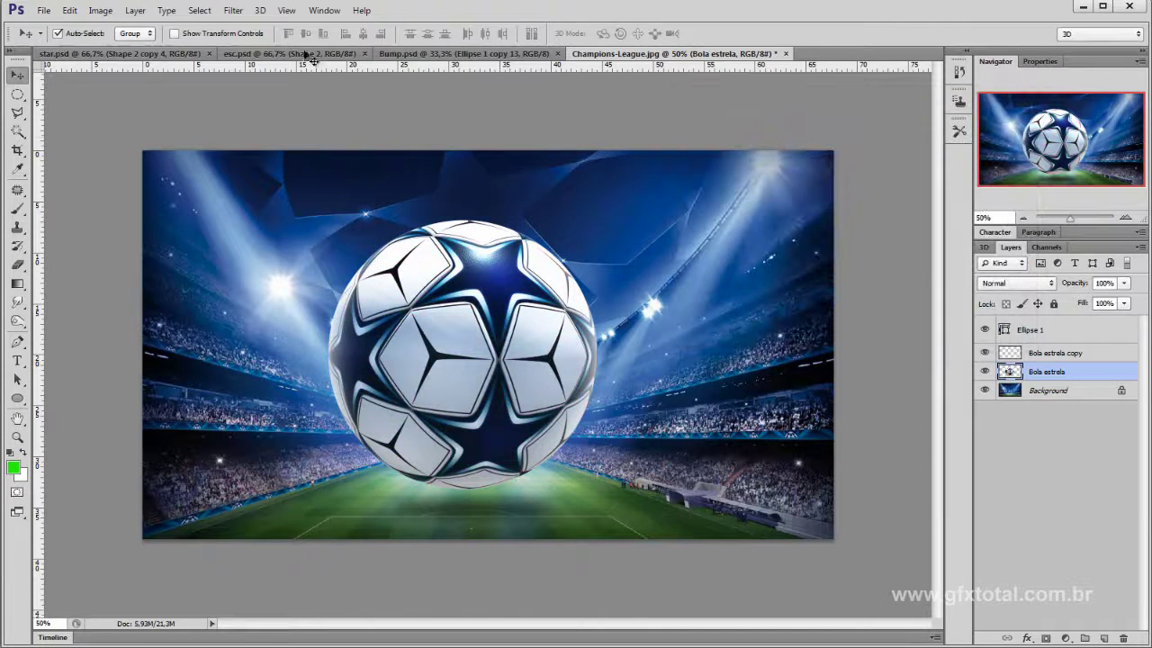